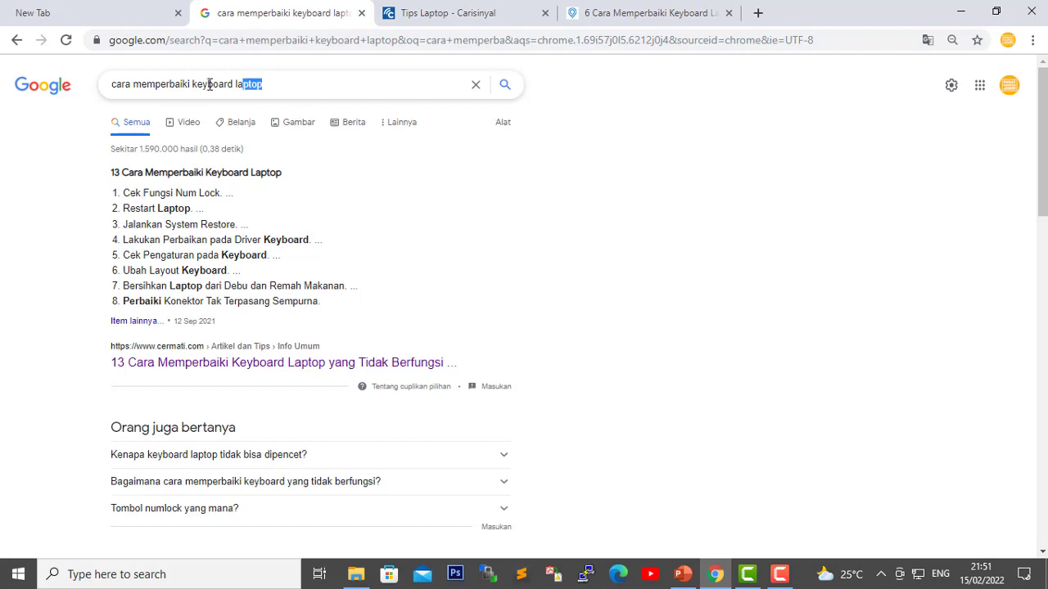
# Step: Search Google for "cara memperbaiki keyboard laptop" in a new tab
pyautogui.click(42, 210)
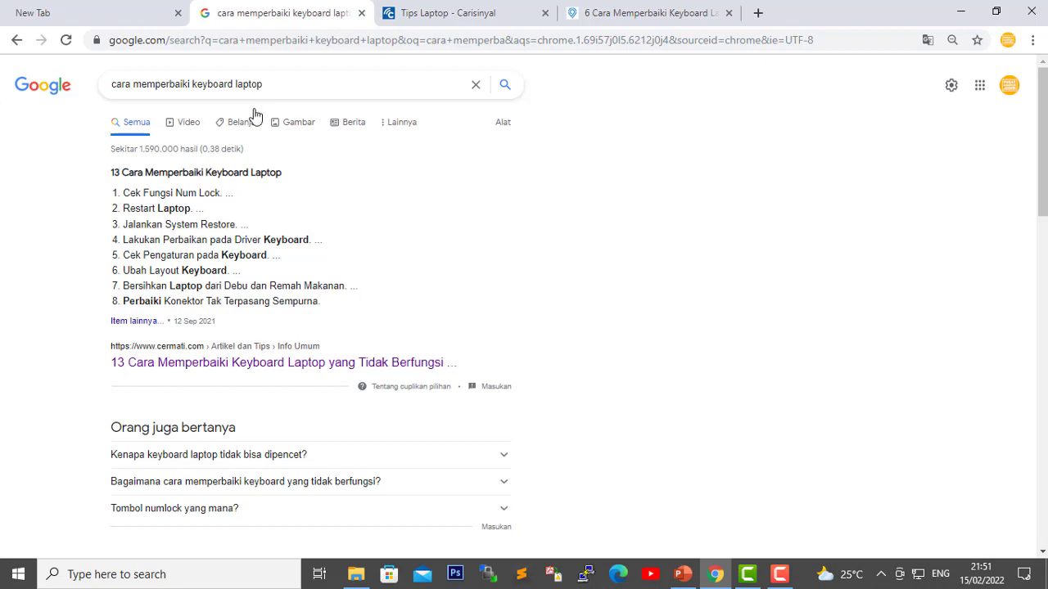
pyautogui.click(758, 12)
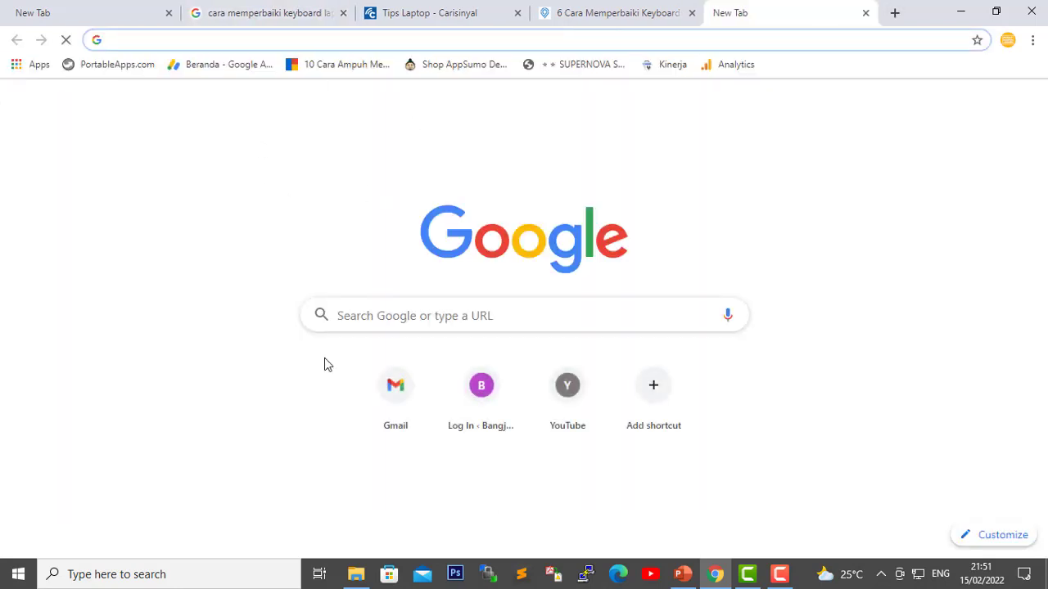
pyautogui.click(407, 318)
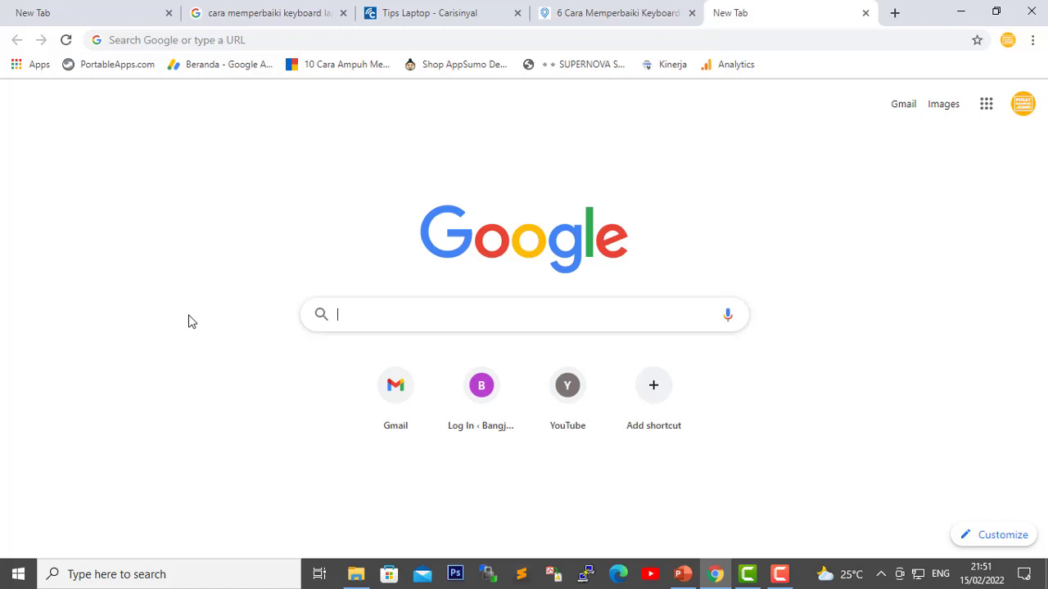
pyautogui.write('caa')
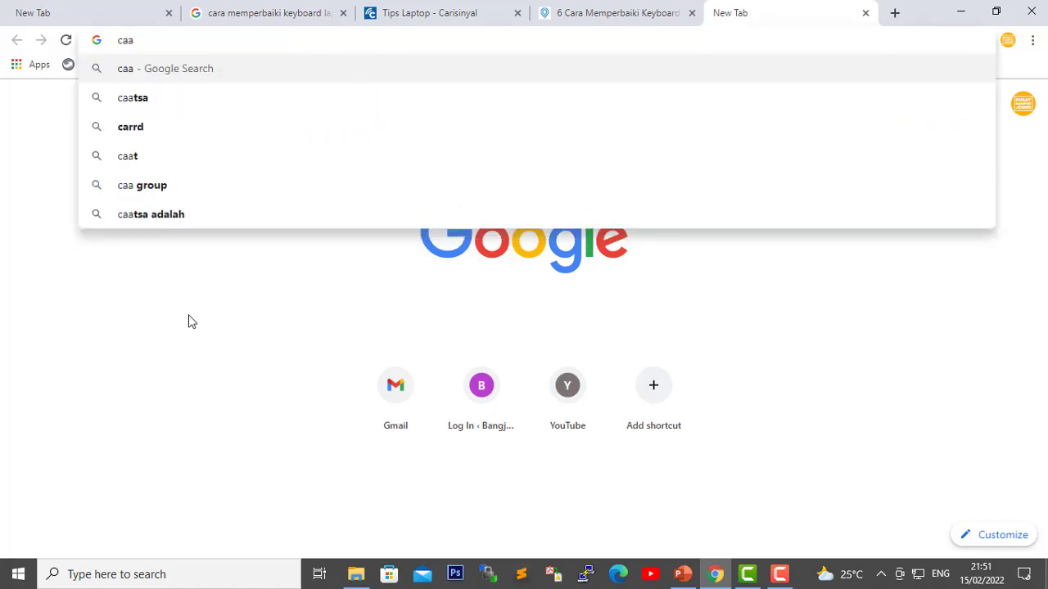
pyautogui.press('BackSpace')
pyautogui.write('ra')
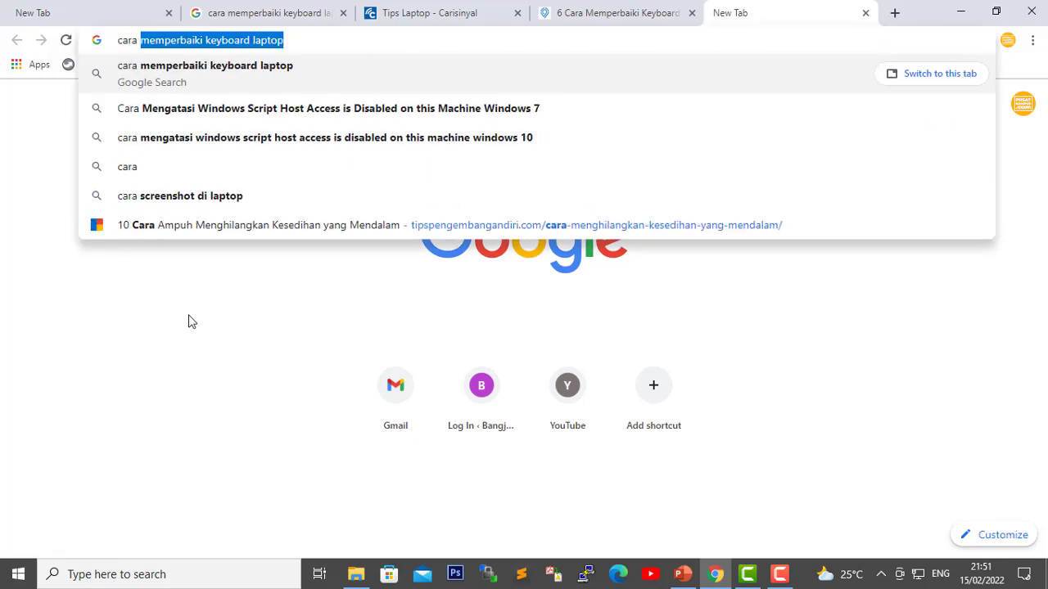
pyautogui.press('Return')
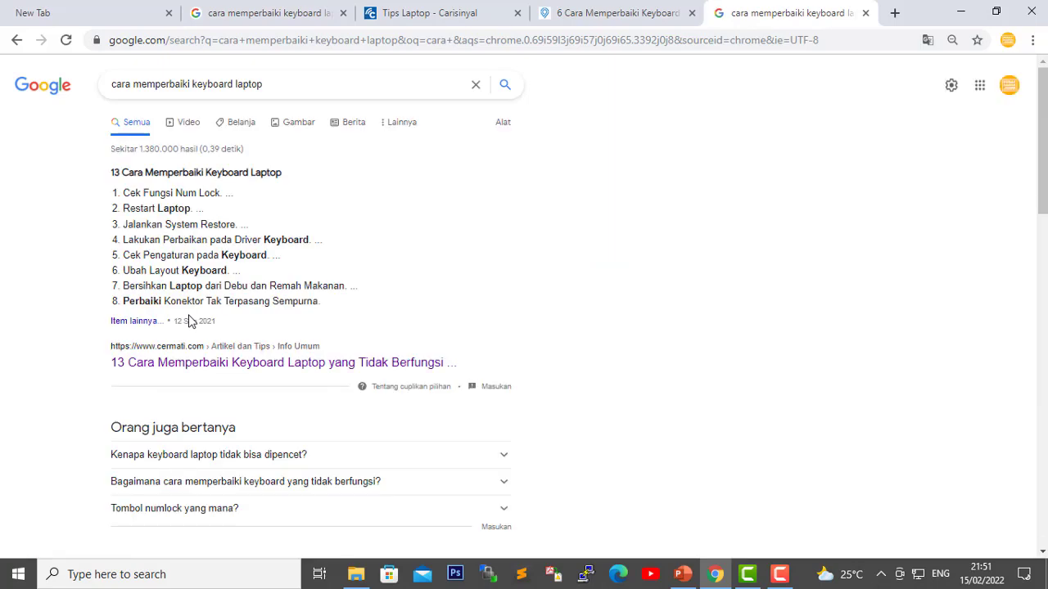
# Step: Examine the search results for "cara memperbaiki keyboard laptop" to see which websites cover the topic
pyautogui.moveTo(271, 82); pyautogui.dragTo(41, 179)
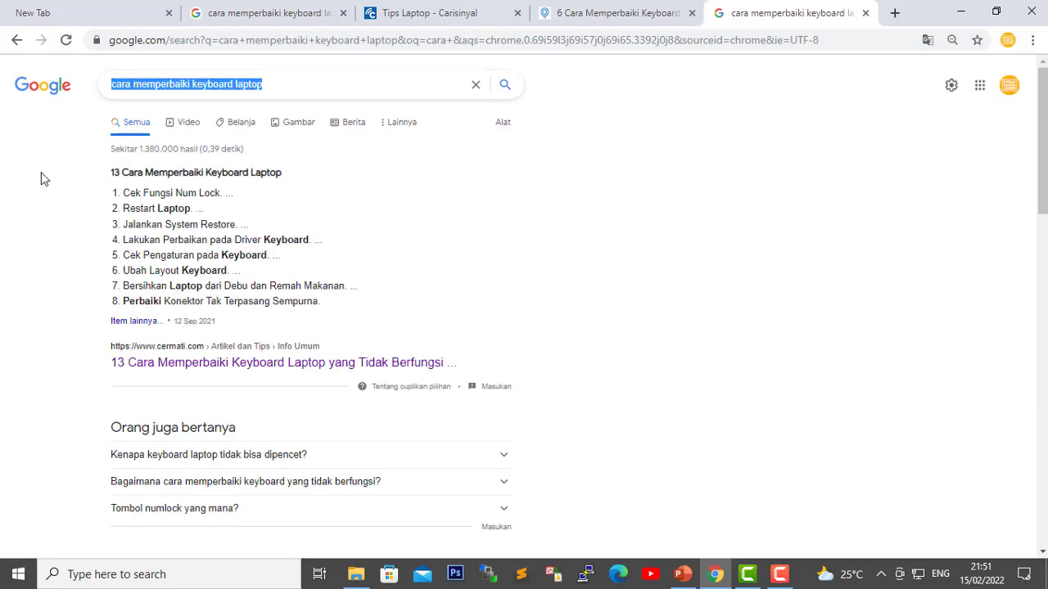
pyautogui.click(41, 176)
pyautogui.scroll(-4, 96, 232)
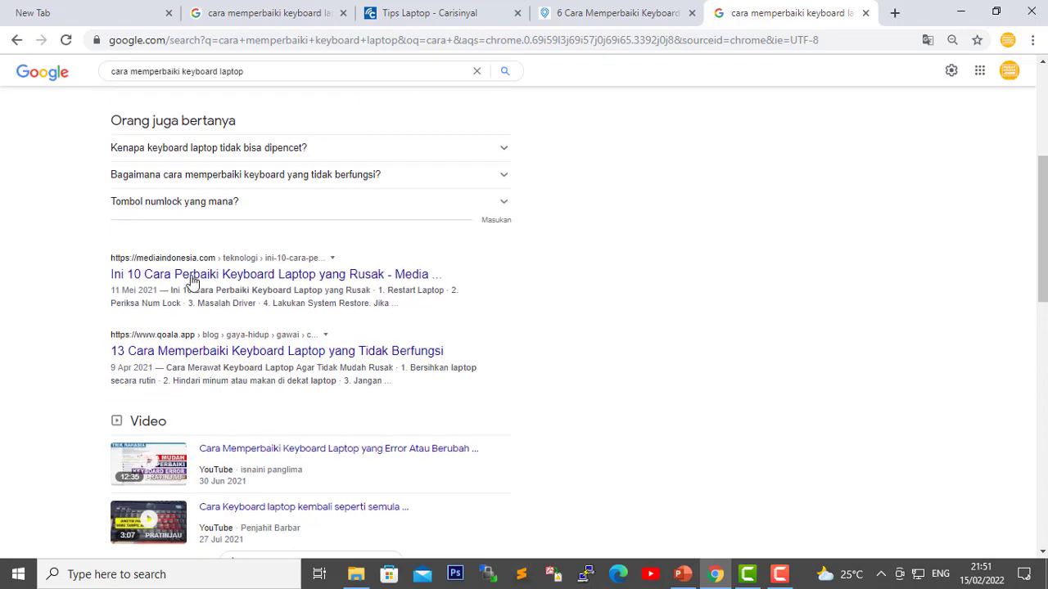
pyautogui.scroll(-1, 424, 317)
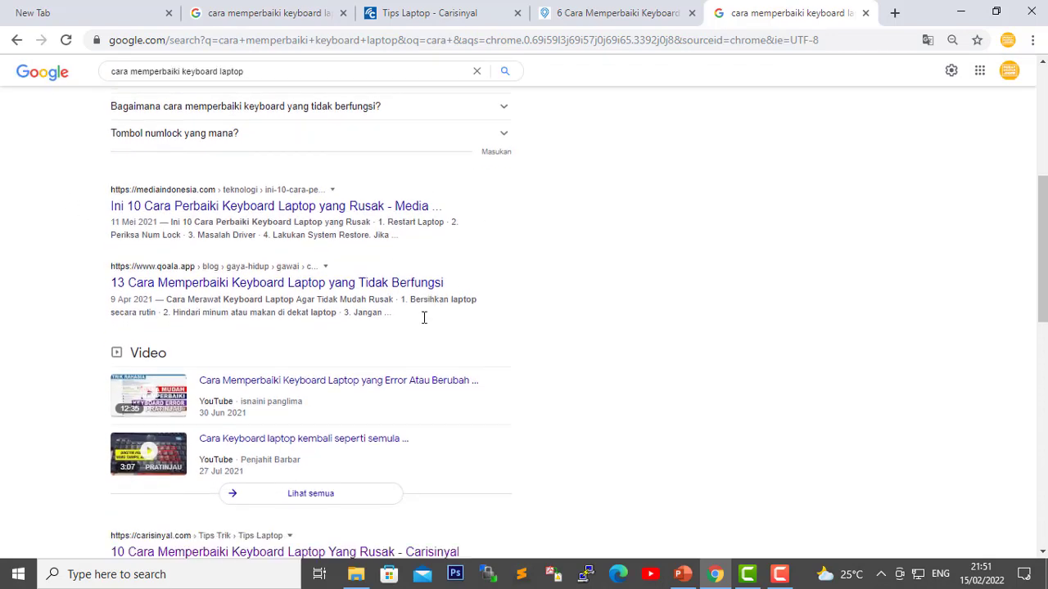
pyautogui.scroll(-3, 424, 318)
pyautogui.scroll(-1, 12, 241)
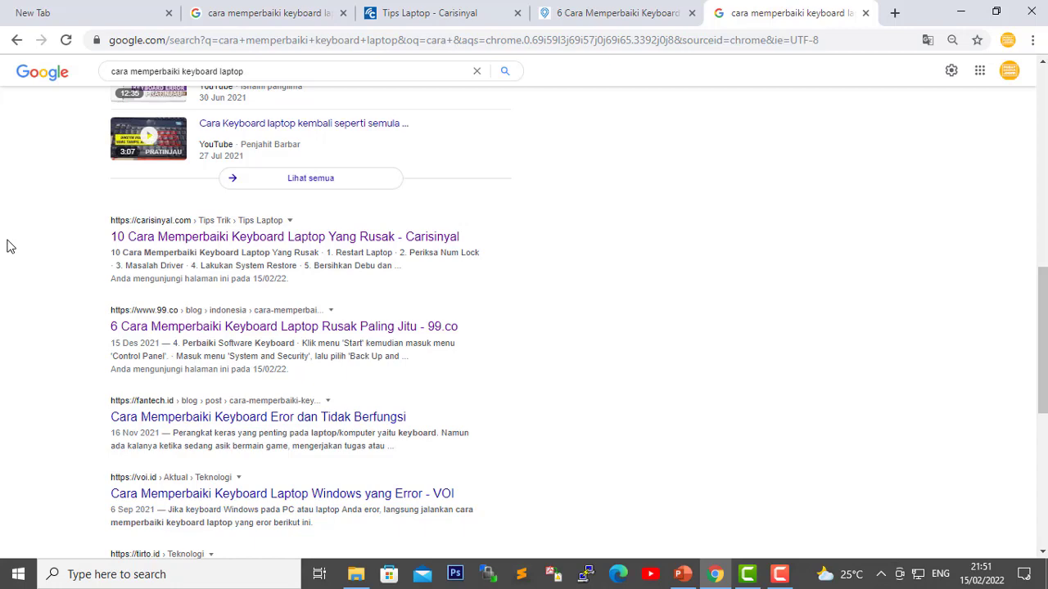
pyautogui.scroll(-2, 24, 243)
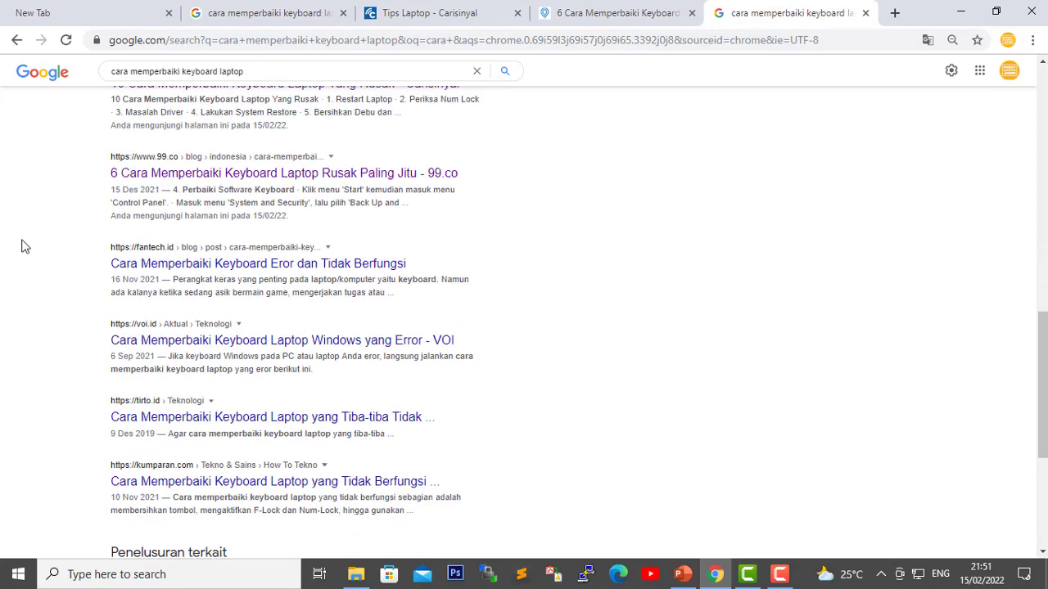
pyautogui.scroll(1, 32, 239)
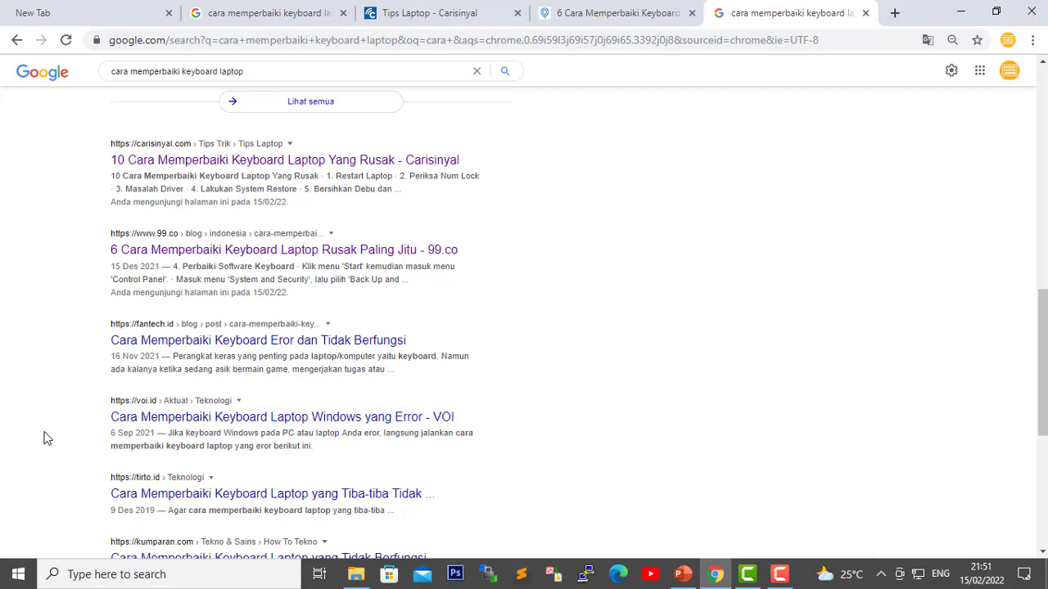
pyautogui.scroll(-1, 43, 436)
pyautogui.scroll(-1, 45, 434)
pyautogui.scroll(4, 49, 434)
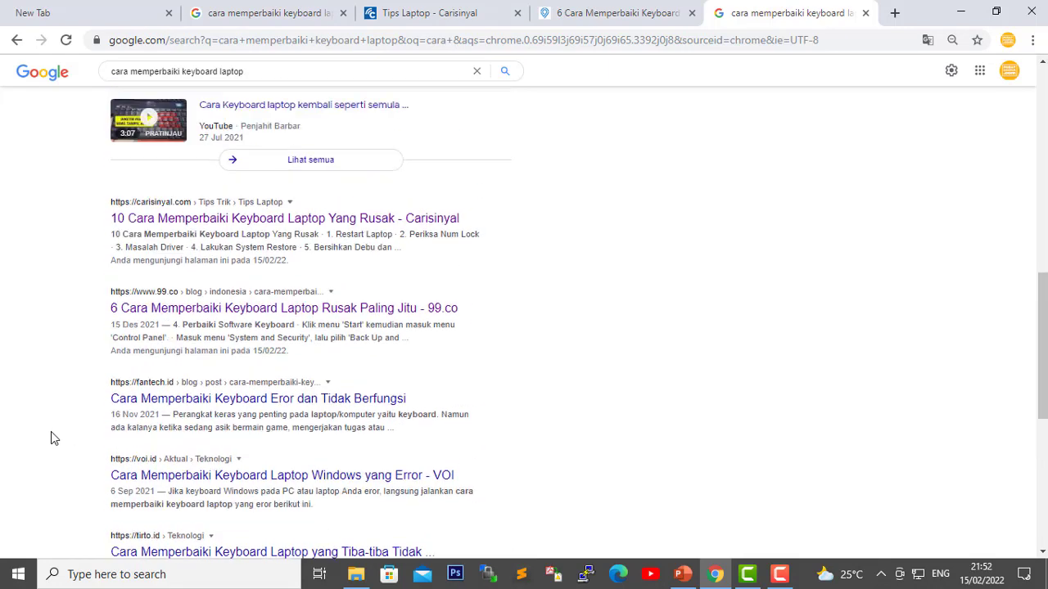
pyautogui.scroll(-1, 52, 434)
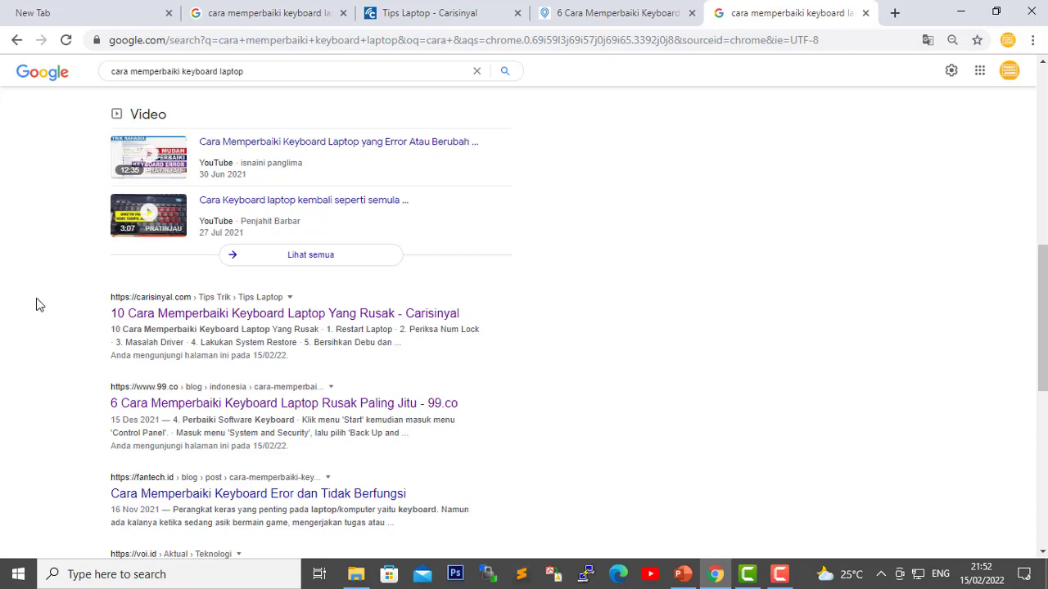
# Step: Open Carisinyal's "10 Cara Memperbaiki Keyboard Laptop Yang Rusak" in a new tab and close the old Carisinyal and 99.co article tabs
pyautogui.rightClick(169, 319)
pyautogui.click(201, 326)
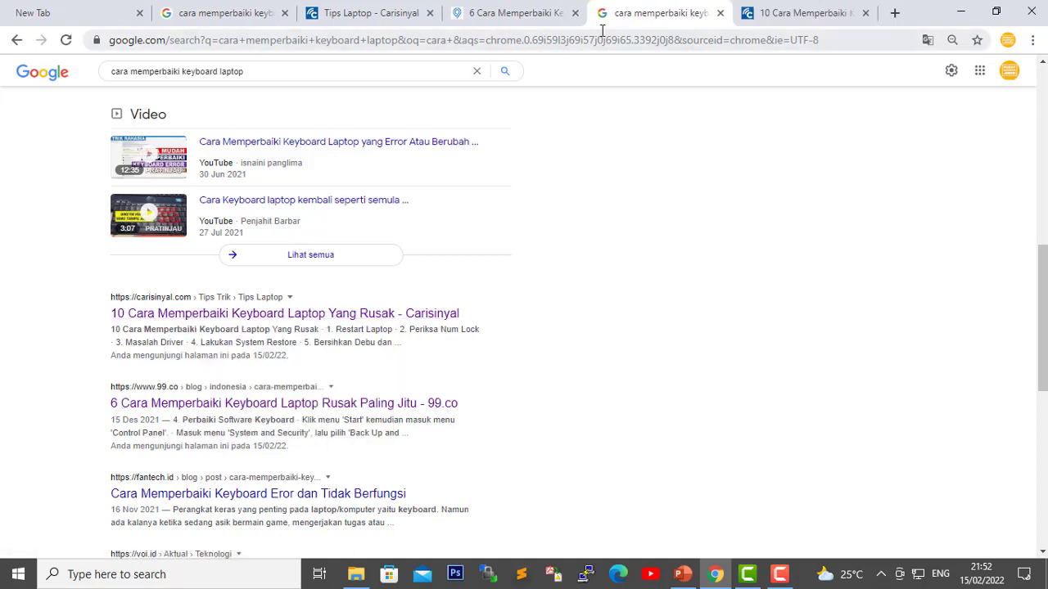
pyautogui.click(574, 13)
pyautogui.click(429, 14)
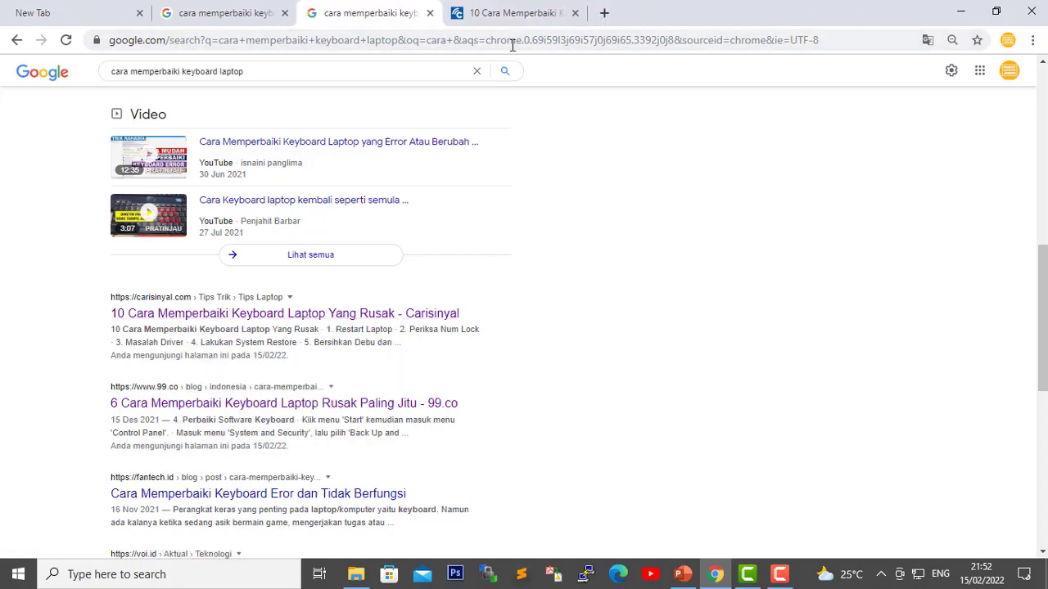
pyautogui.click(498, 12)
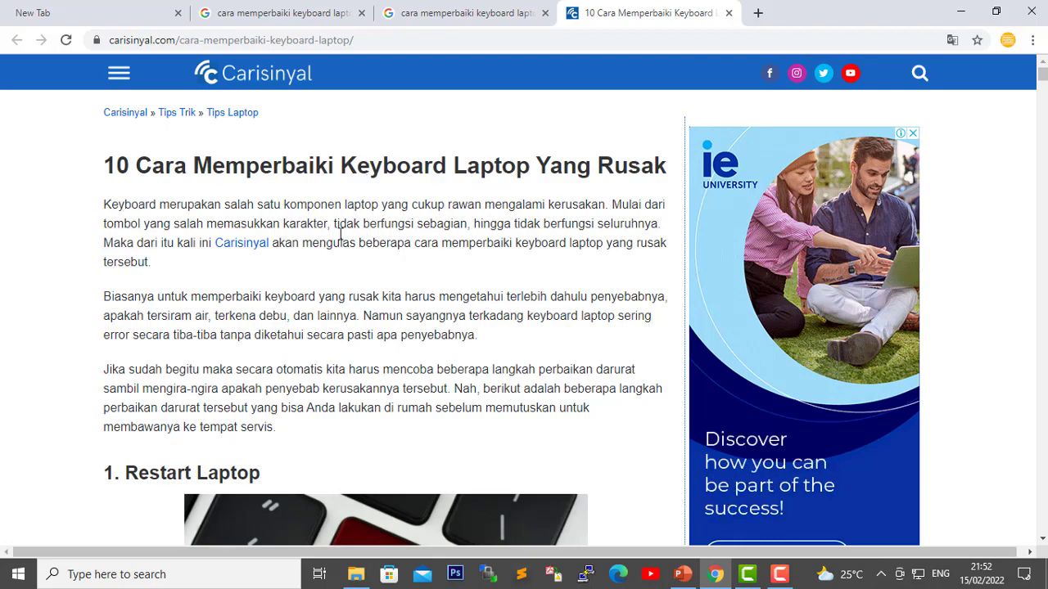
# Step: Check the Carisinyal site's category list and open the article's Tips Laptop category
pyautogui.click(119, 77)
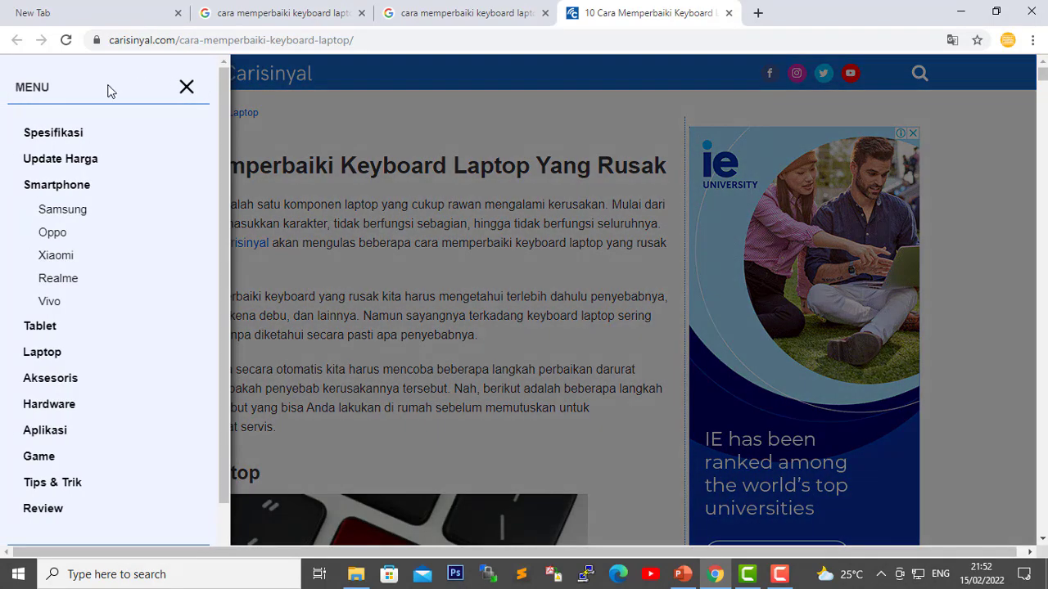
pyautogui.click(268, 250)
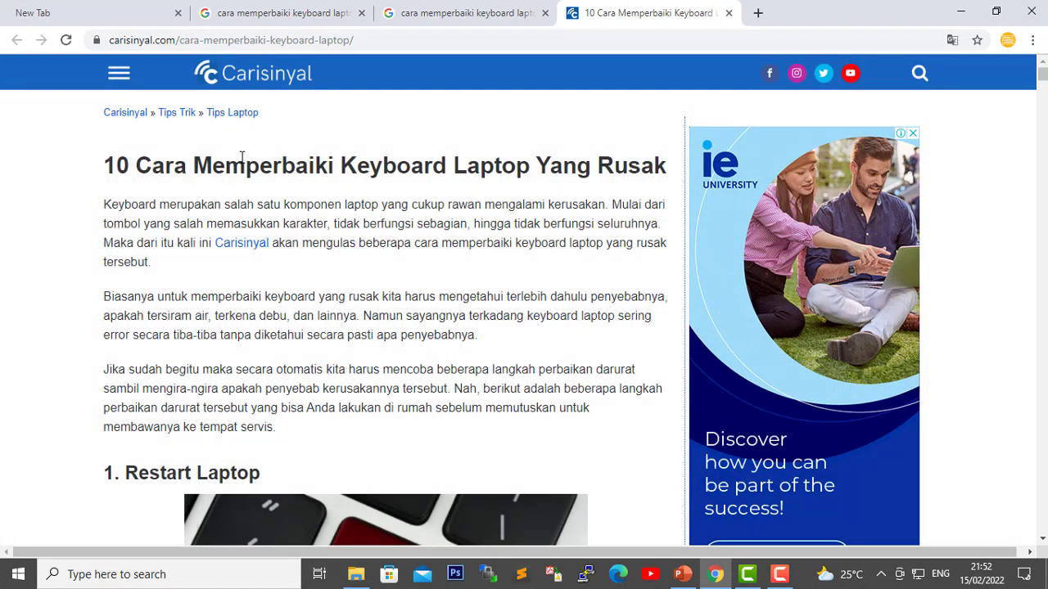
pyautogui.click(231, 114)
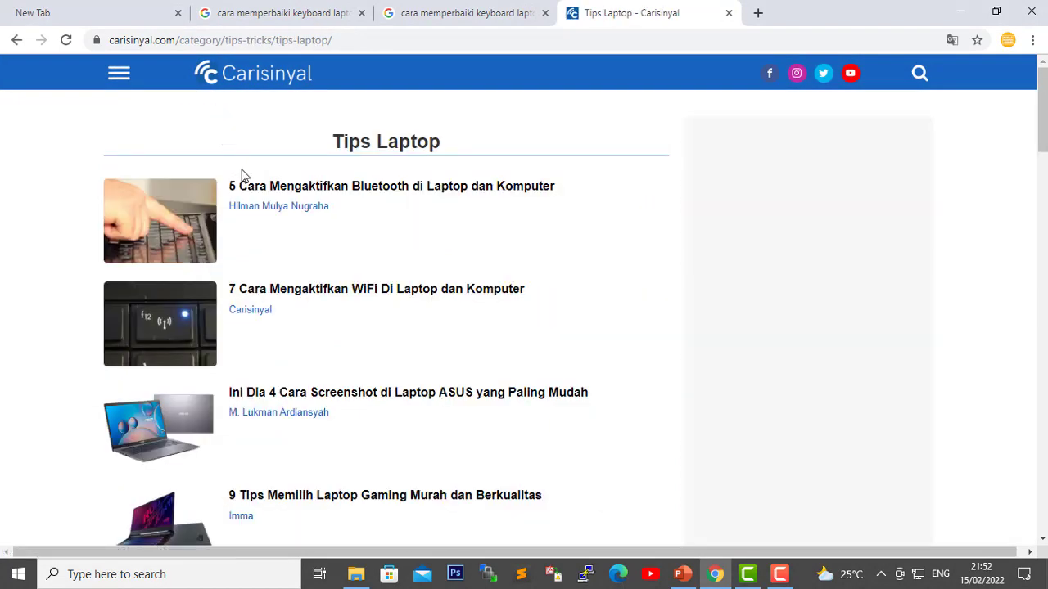
# Step: Look through the article titles in Carisinyal's Laptop category and return to the Tips Laptop category
pyautogui.click(121, 76)
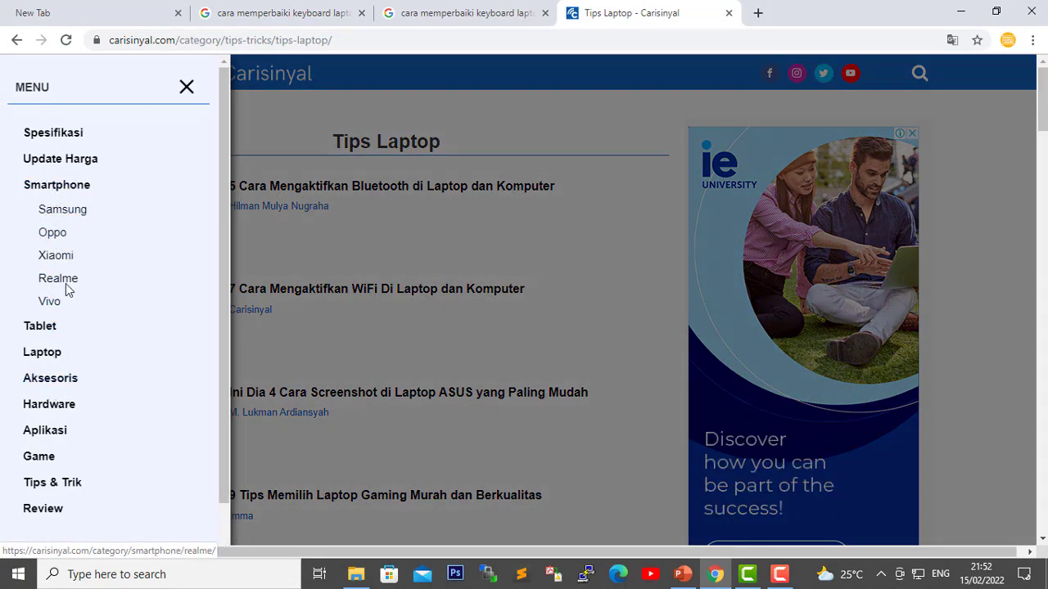
pyautogui.click(42, 360)
pyautogui.scroll(-7, 201, 369)
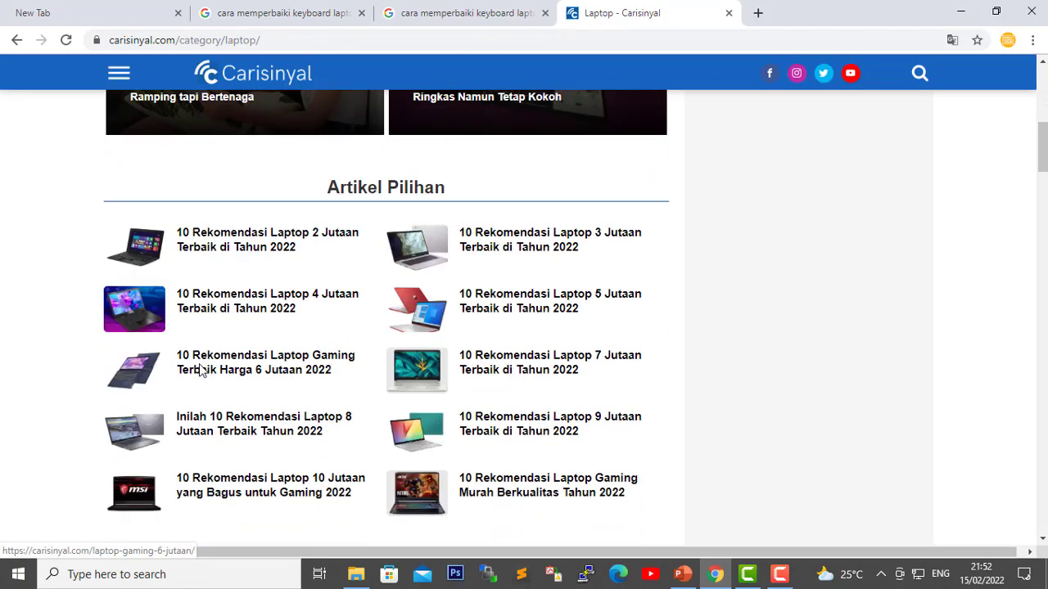
pyautogui.scroll(4, 163, 286)
pyautogui.scroll(3, 74, 131)
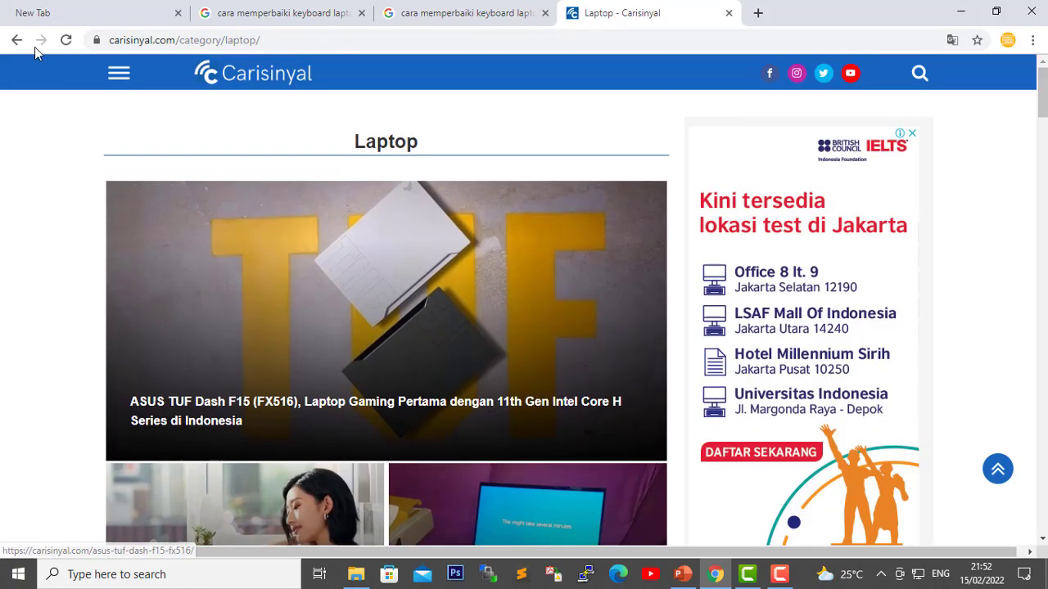
pyautogui.click(17, 41)
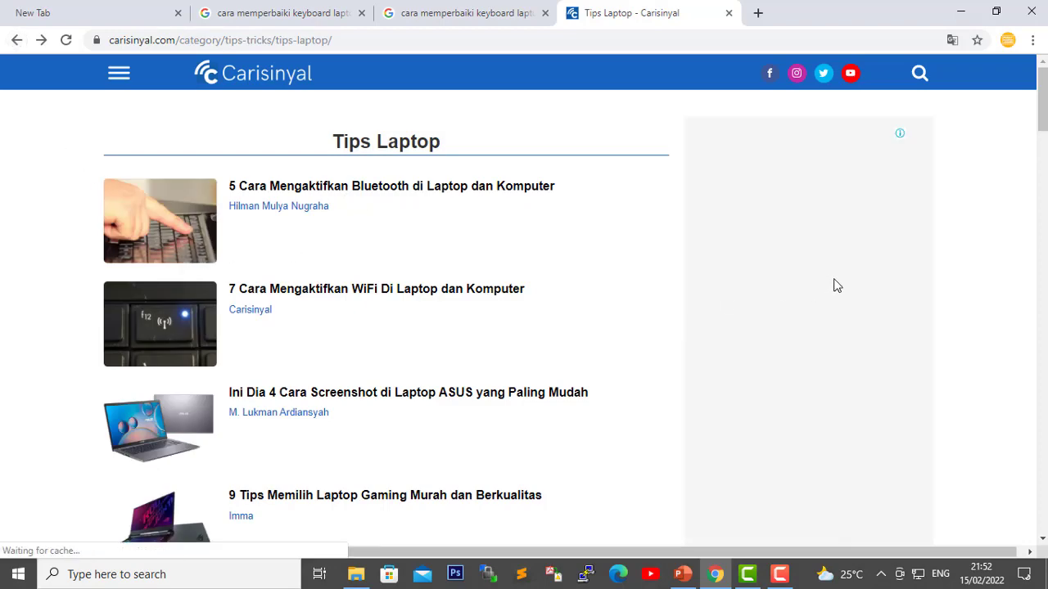
pyautogui.click(836, 285)
pyautogui.click(865, 13)
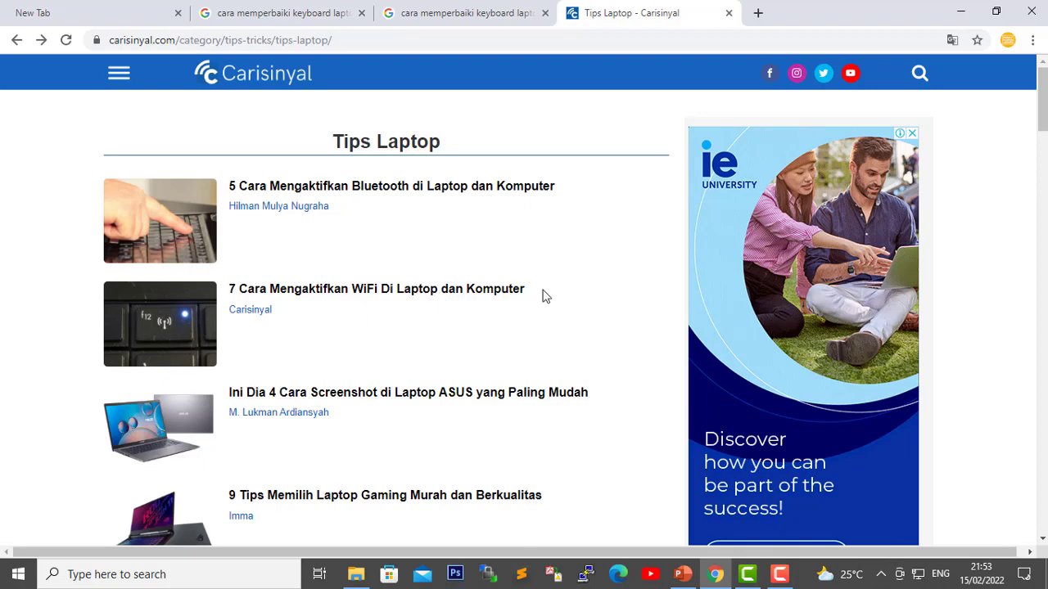
# Step: Search Google for the listed article title "Cara Mengaktifkan WiFi Di Laptop dan Komputer", leaving out its leading number
pyautogui.moveTo(524, 290); pyautogui.dragTo(242, 285)
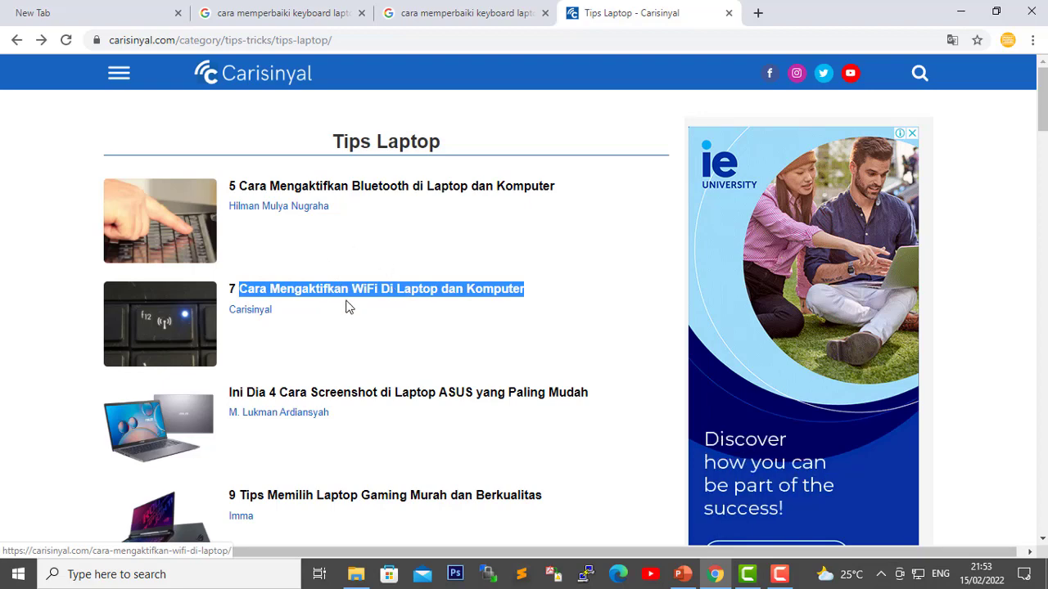
pyautogui.rightClick(330, 297)
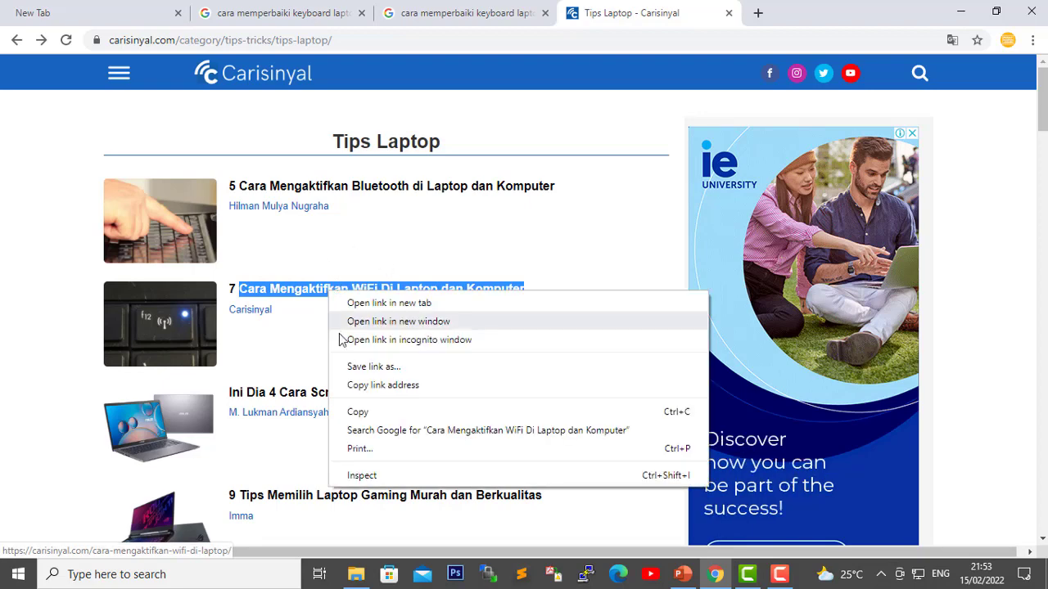
pyautogui.click(392, 434)
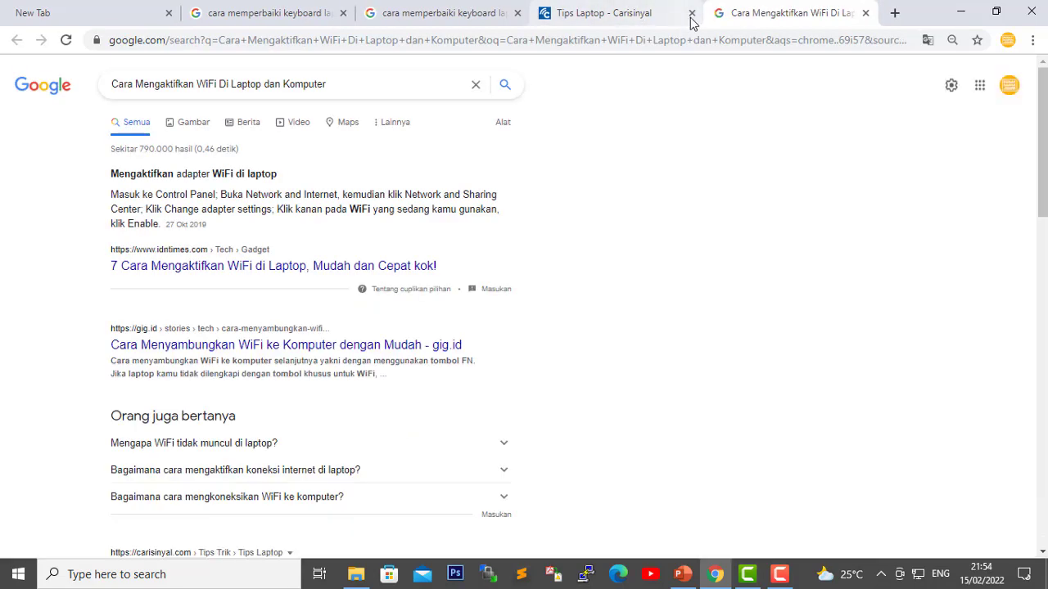
# Step: Close the newer duplicate "cara memperbaiki keyboard laptop" results tab and return to the WiFi search results
pyautogui.click(487, 15)
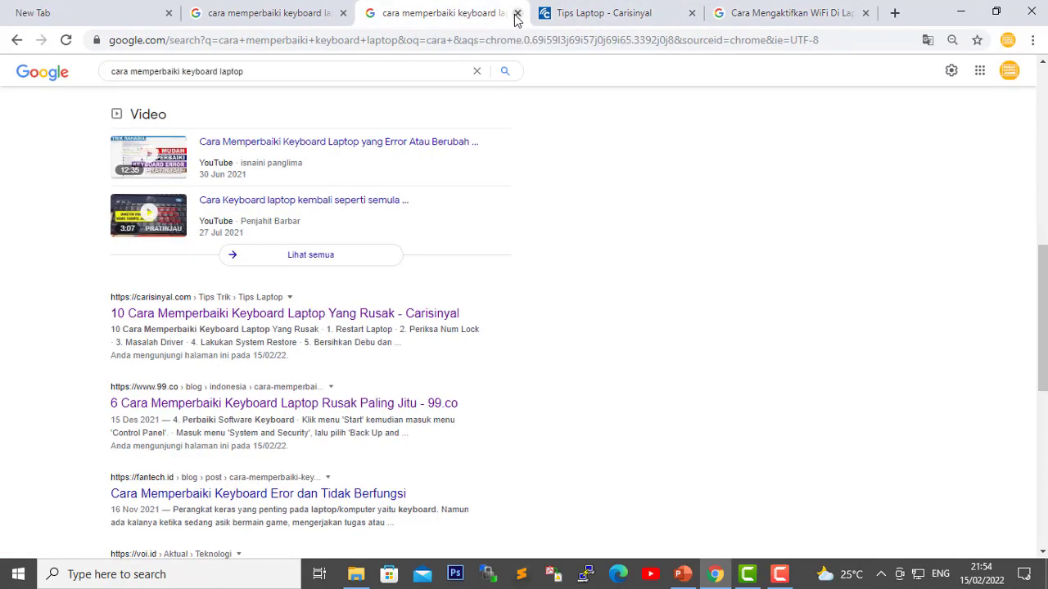
pyautogui.click(517, 13)
pyautogui.click(602, 20)
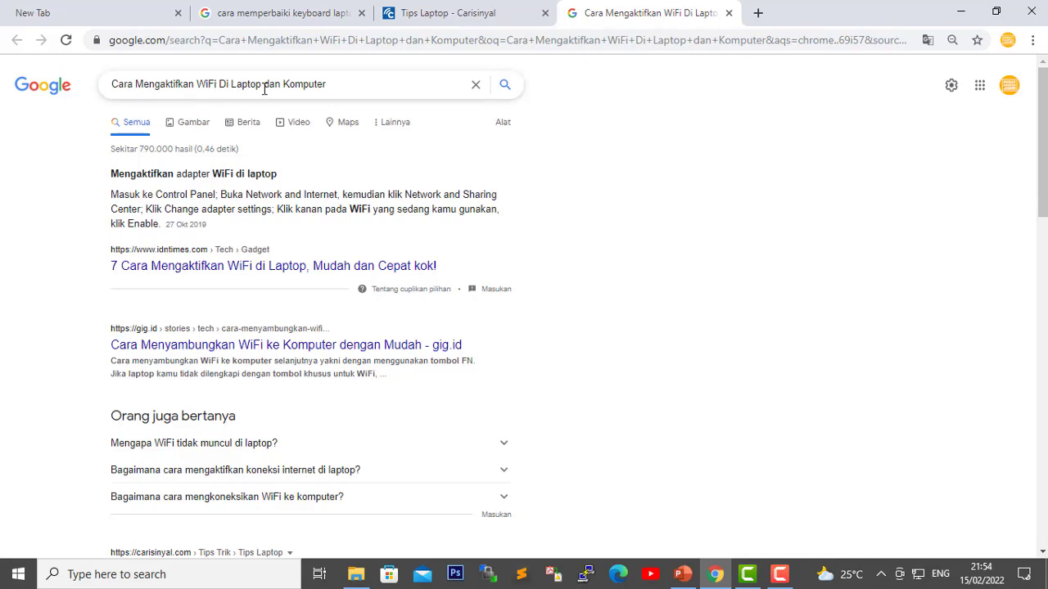
# Step: Examine the WiFi search results down to the related searches under "Penelusuran terkait"
pyautogui.click(340, 82)
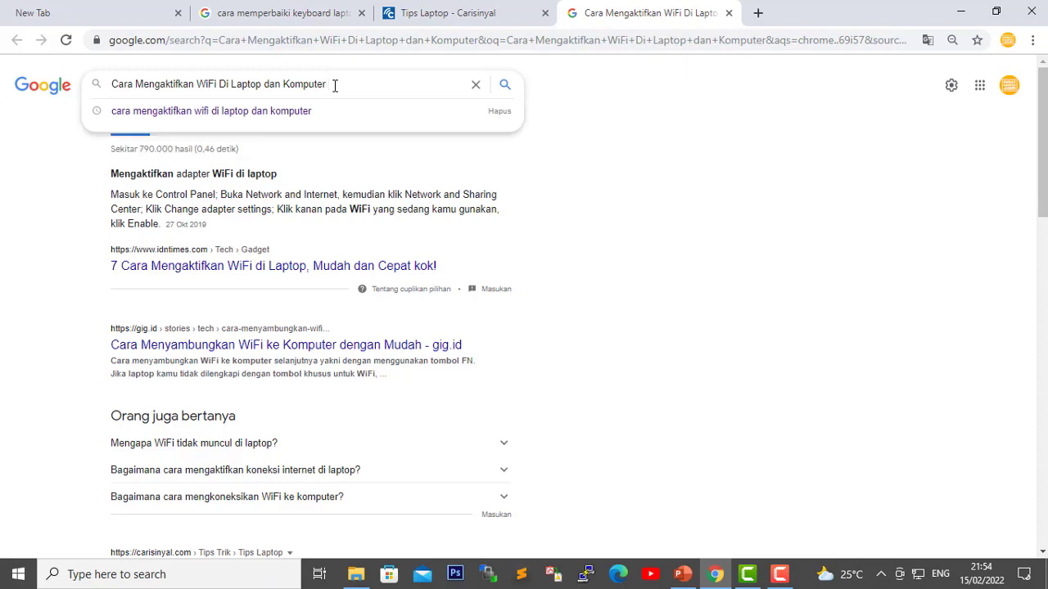
pyautogui.click(725, 254)
pyautogui.scroll(-8, 702, 268)
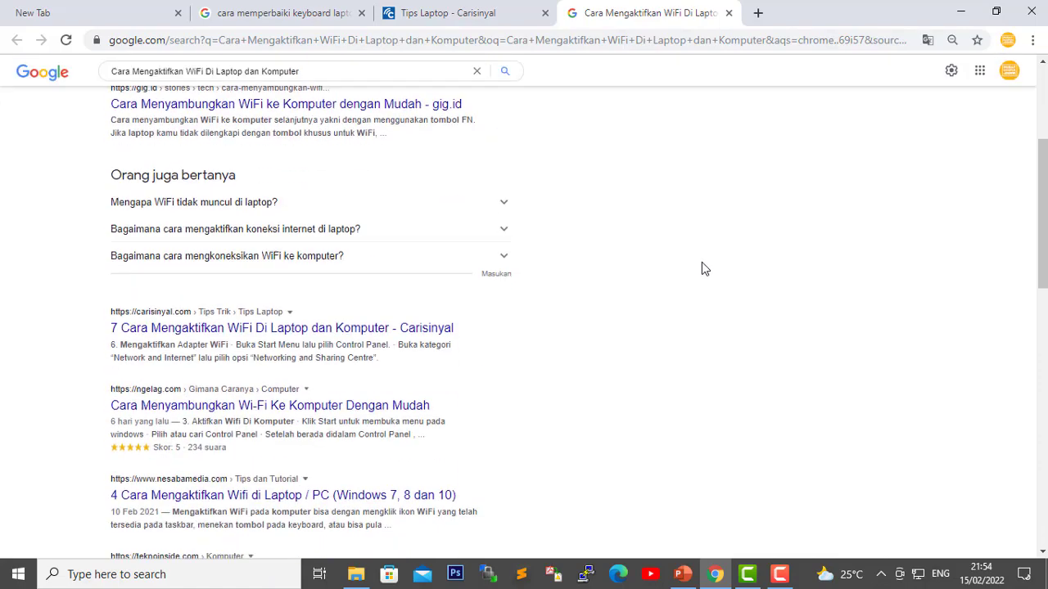
pyautogui.scroll(-7, 702, 269)
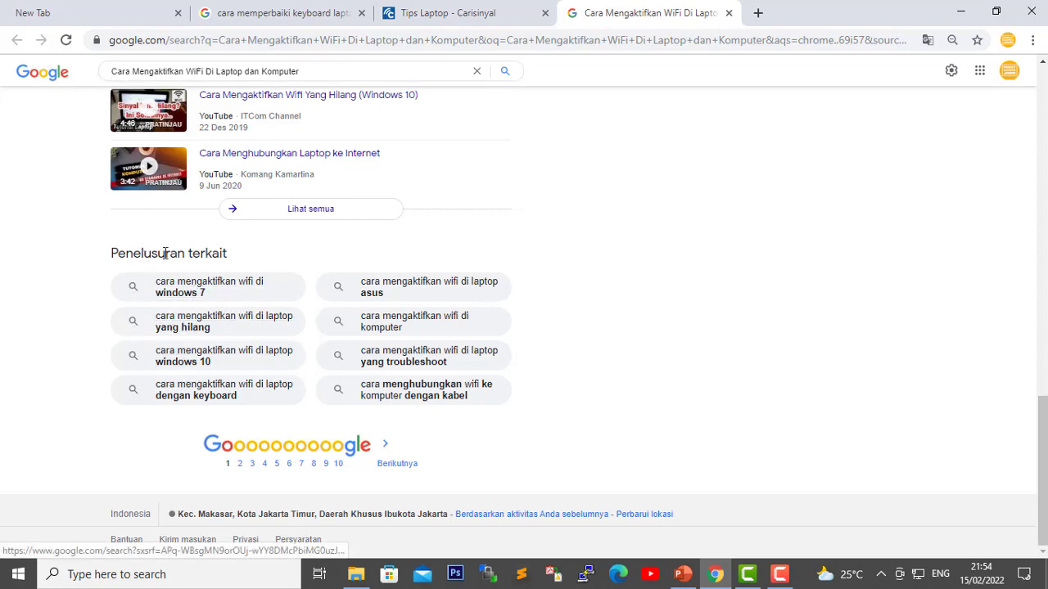
pyautogui.moveTo(237, 257); pyautogui.dragTo(74, 271)
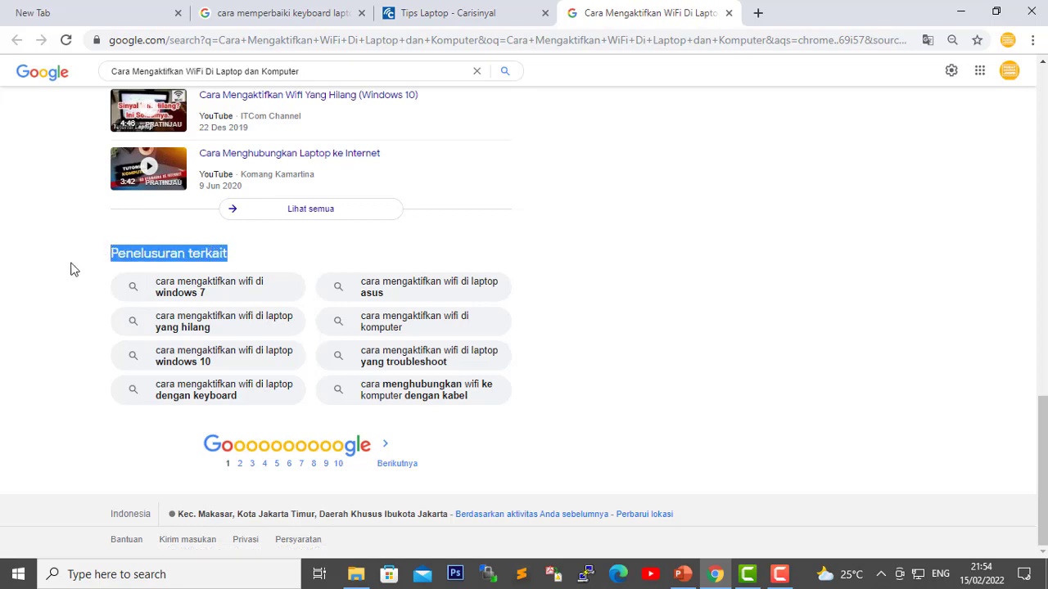
pyautogui.click(70, 270)
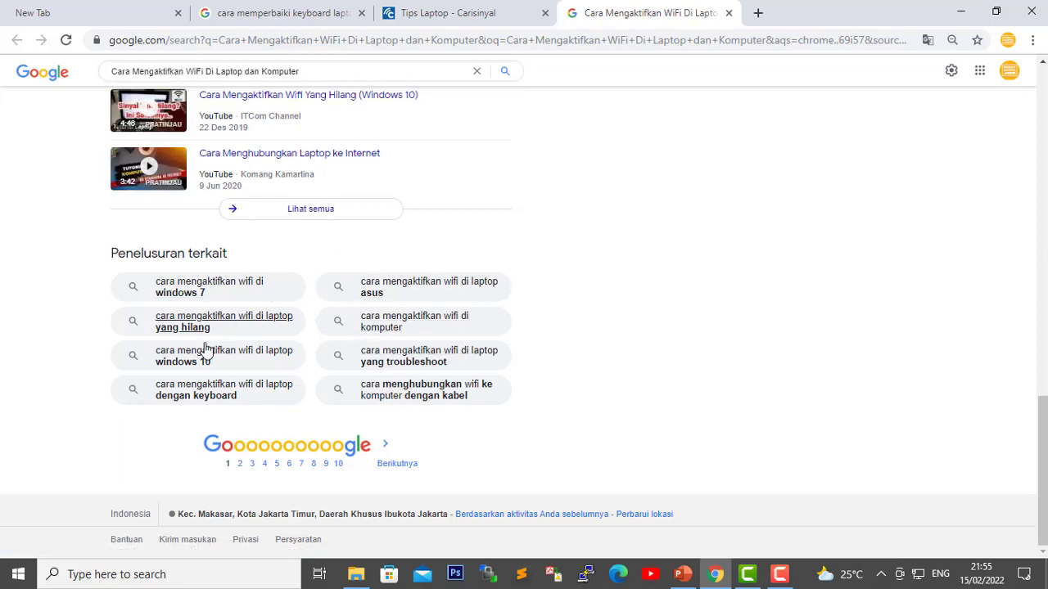
# Step: Open the related search "cara menghubungkan wifi ke komputer dengan kabel" in a new tab and display its search suggestions
pyautogui.rightClick(413, 392)
pyautogui.click(434, 396)
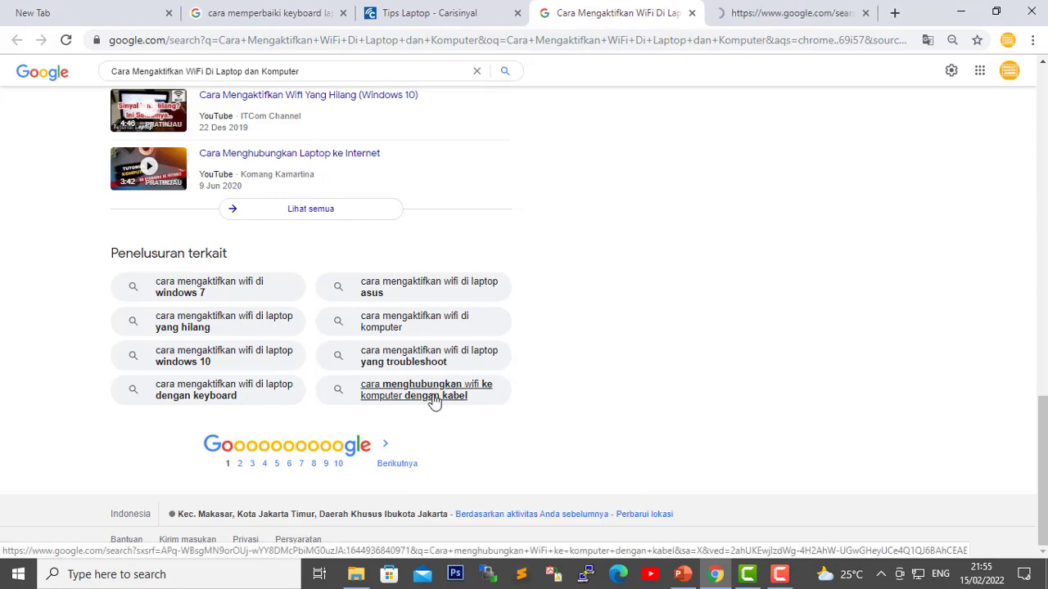
pyautogui.click(742, 16)
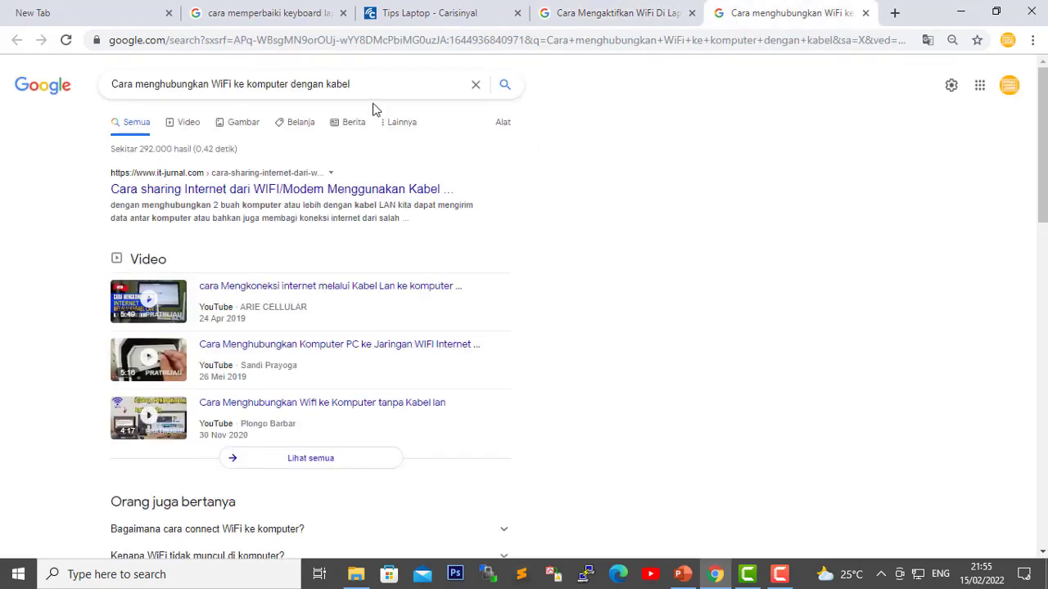
pyautogui.click(374, 85)
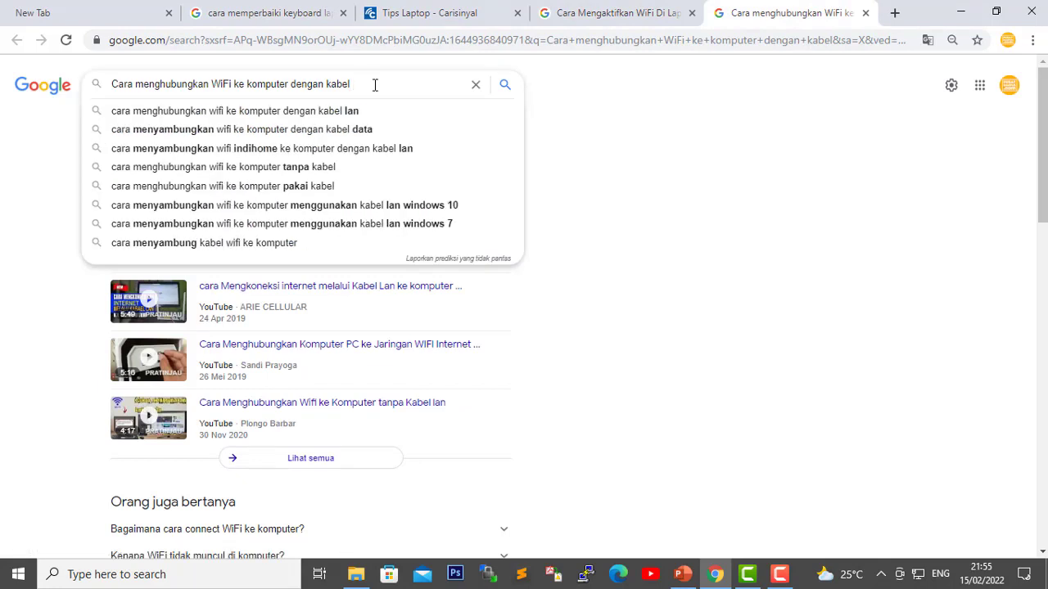
# Step: Compare the WiFi article title in Carisinyal's Tips Laptop list with the cable connection query and its suggestions
pyautogui.click(392, 13)
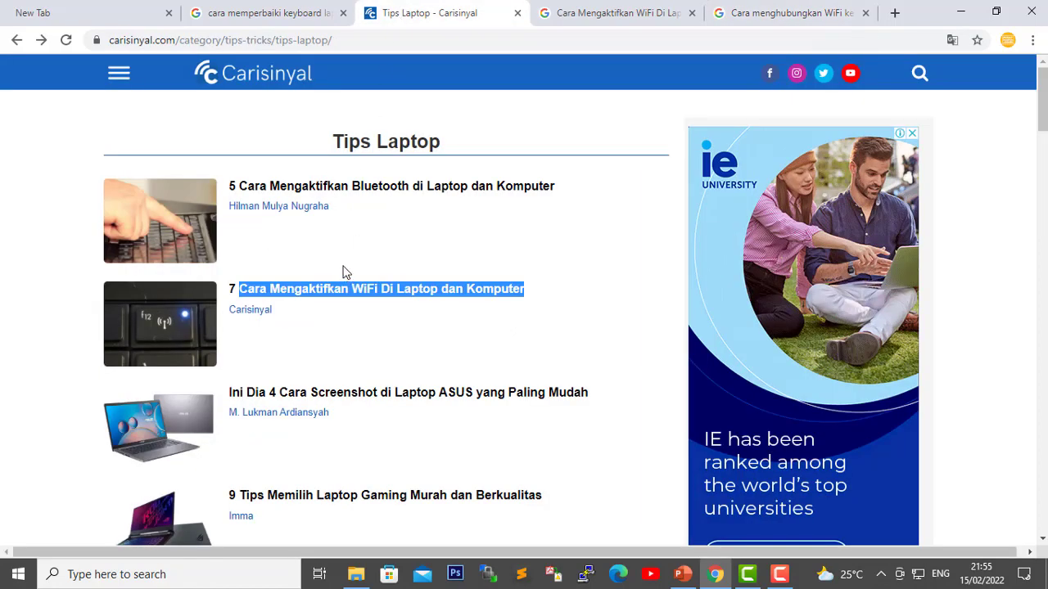
pyautogui.click(757, 15)
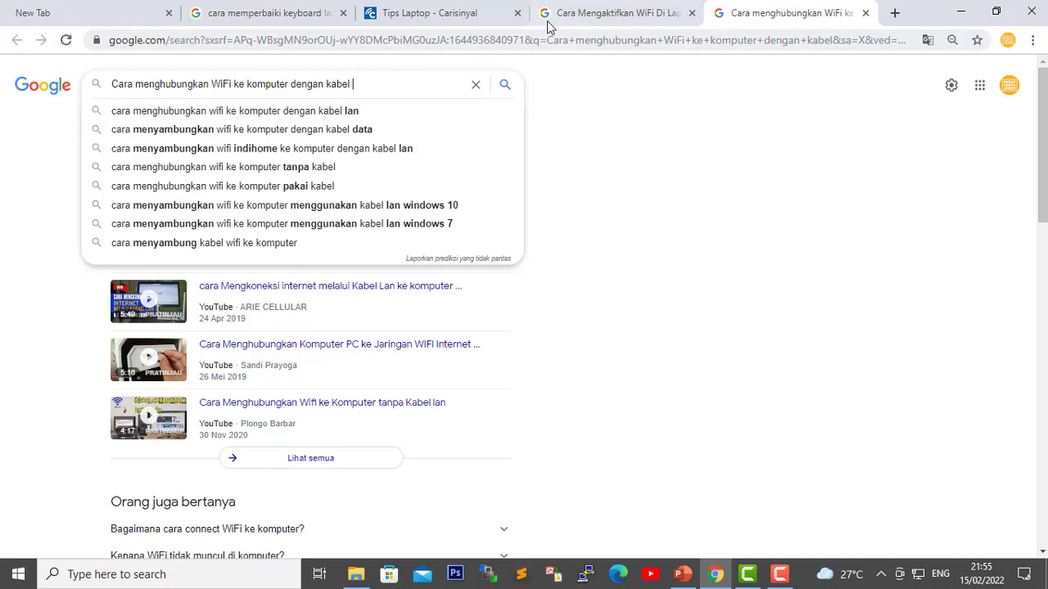
pyautogui.click(583, 15)
pyautogui.click(480, 14)
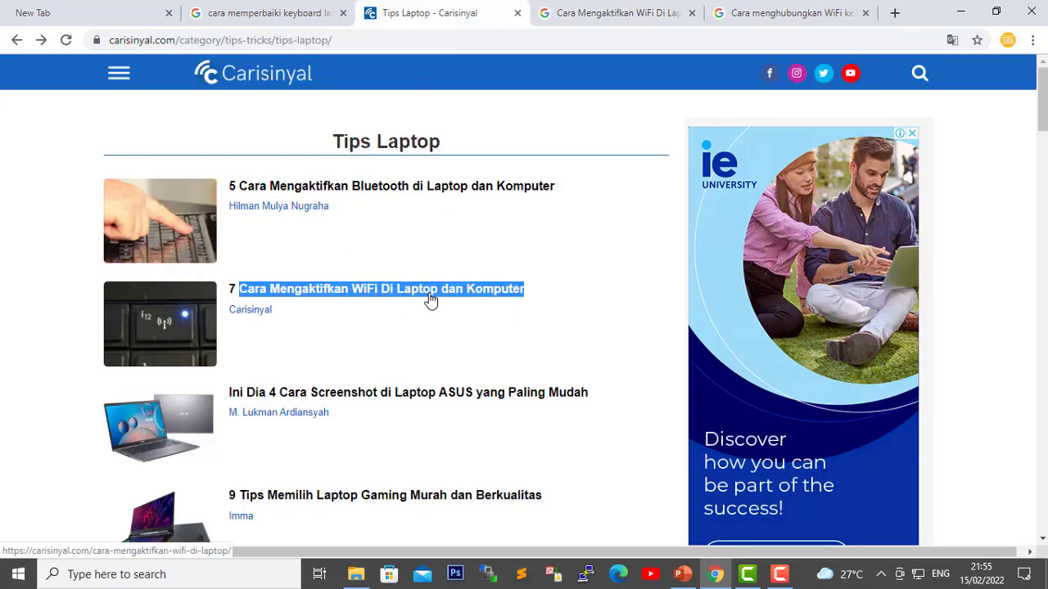
# Step: From the WiFi title's results, search the suggestion "cara mengaktifkan wifi di komputer di laptop" and check the suggestions for that query
pyautogui.click(580, 22)
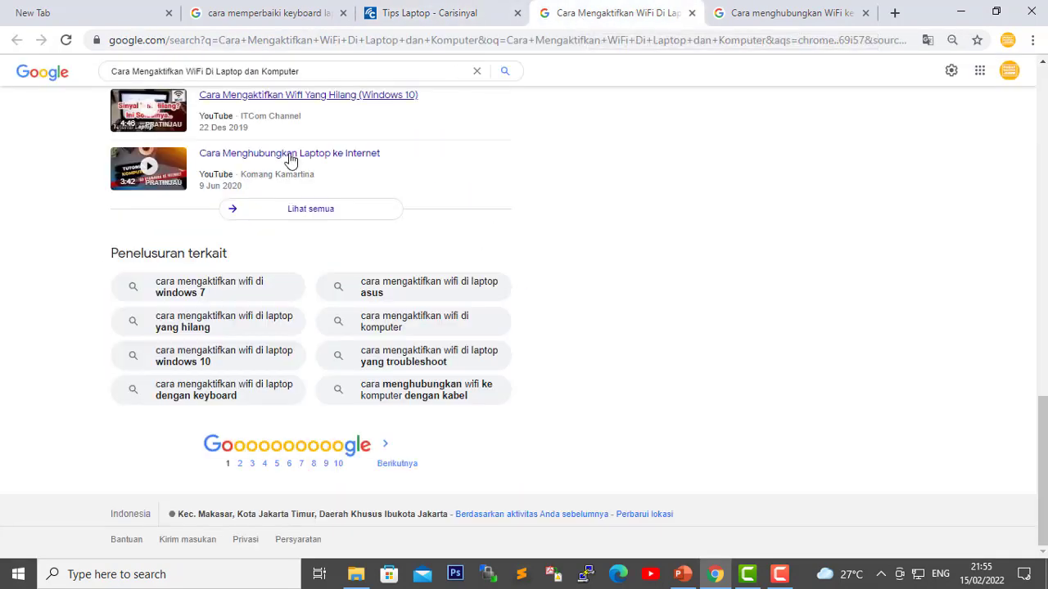
pyautogui.scroll(3, 85, 266)
pyautogui.scroll(10, 86, 267)
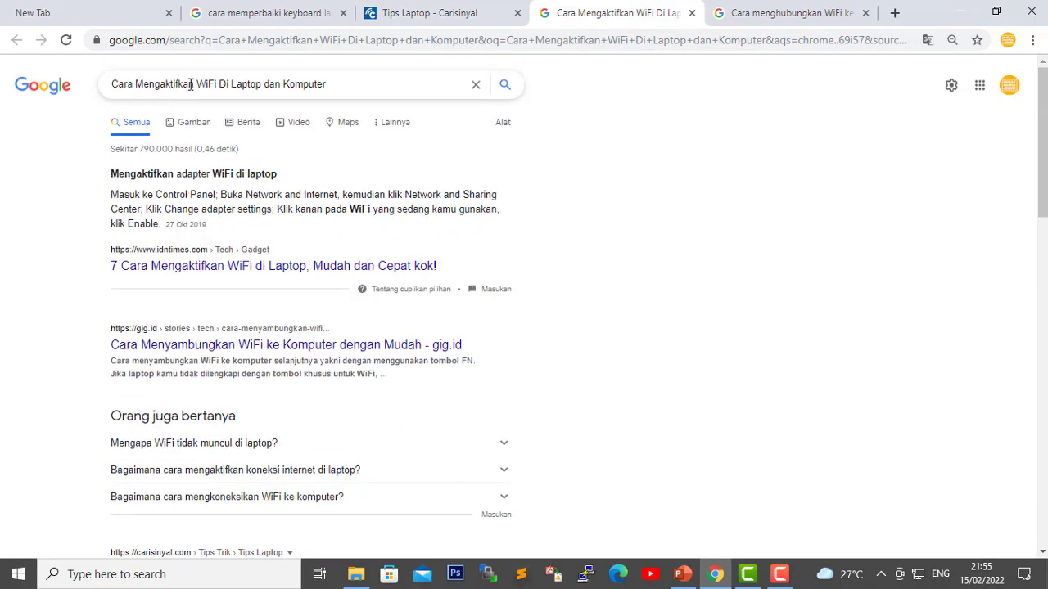
pyautogui.click(349, 80)
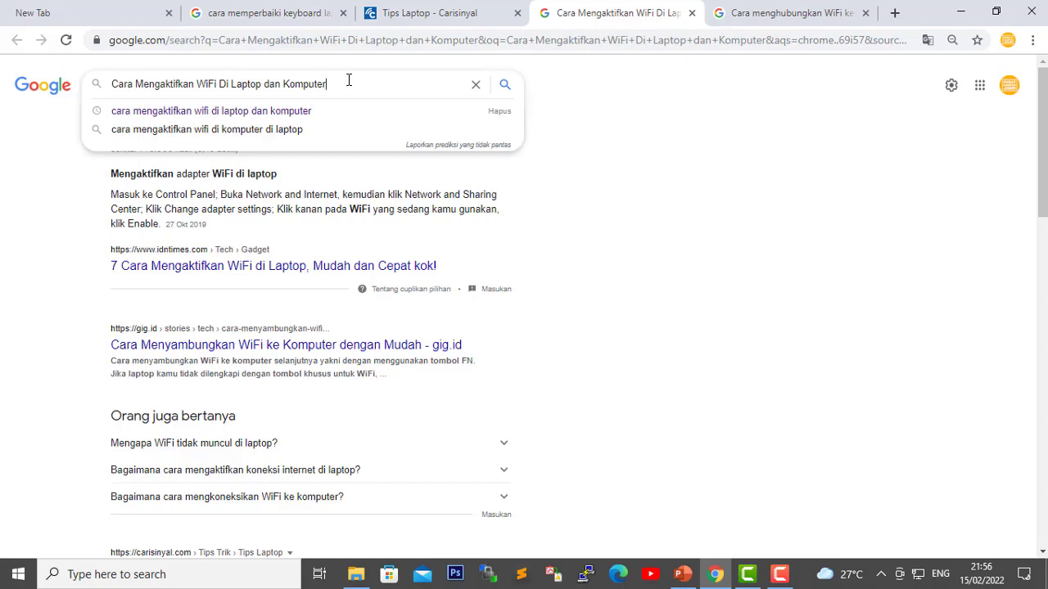
pyautogui.click(296, 131)
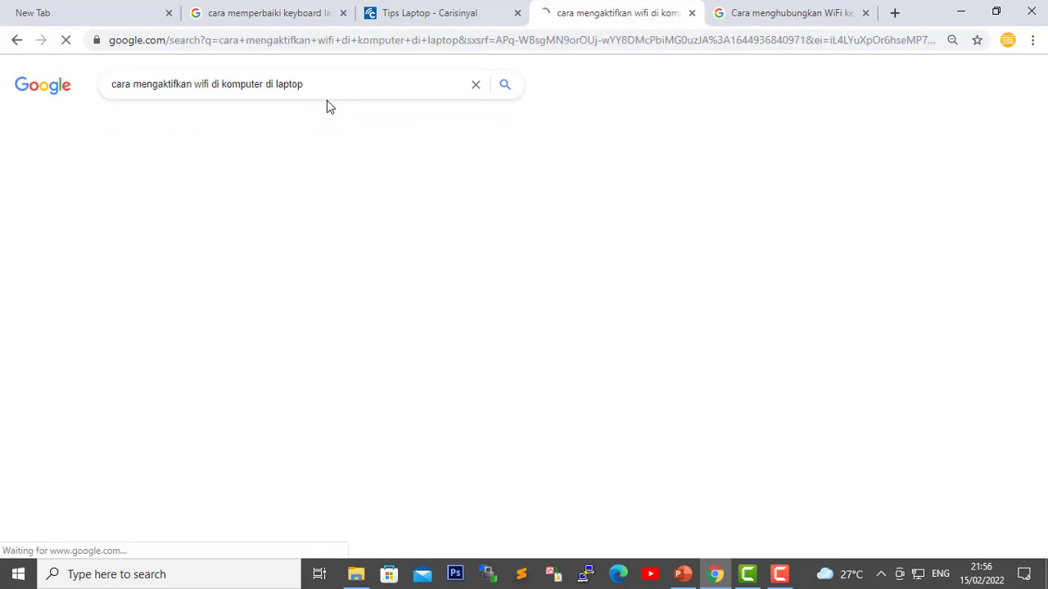
pyautogui.click(335, 84)
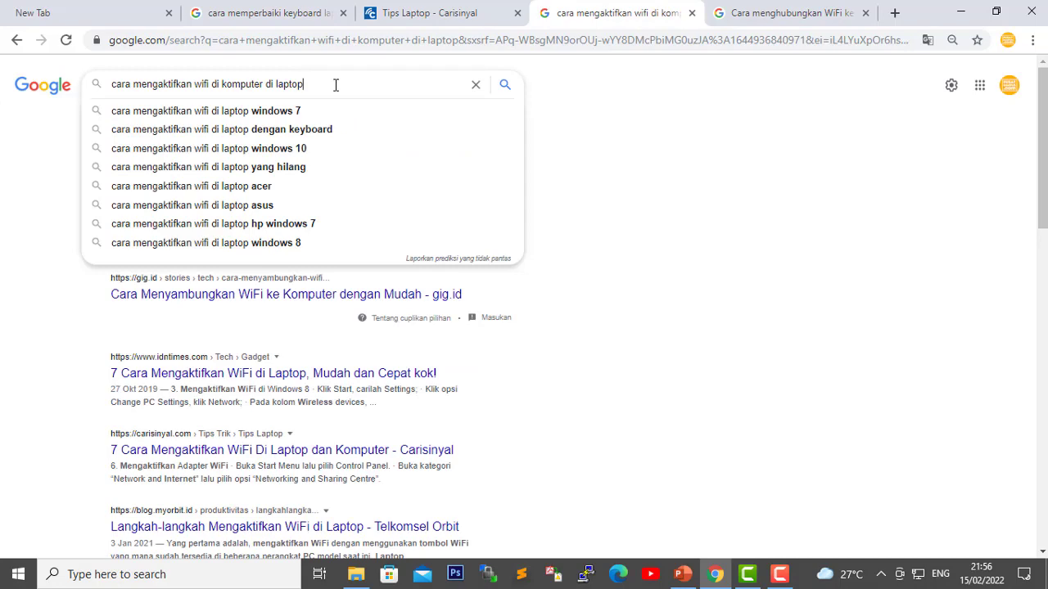
pyautogui.click(523, 95)
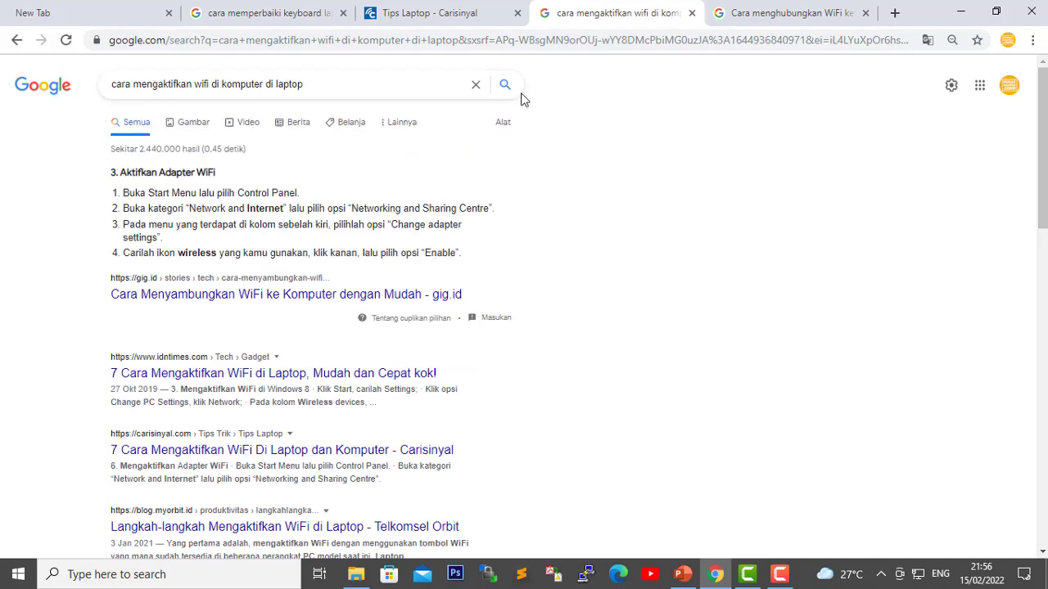
# Step: Review the two Google queries against each other and return to the Tips Laptop article list
pyautogui.click(428, 18)
pyautogui.click(739, 12)
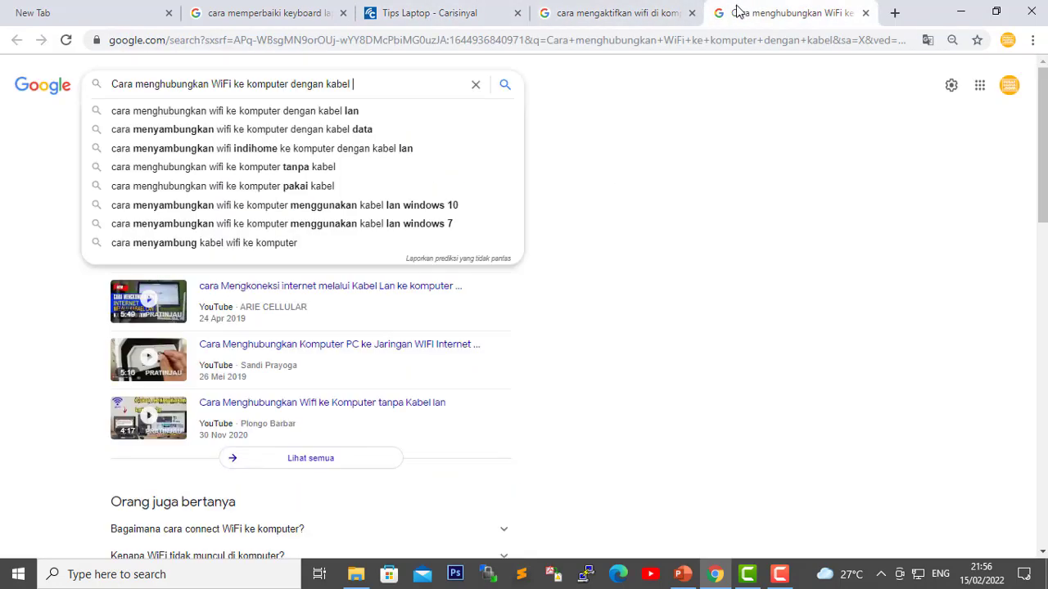
pyautogui.click(586, 14)
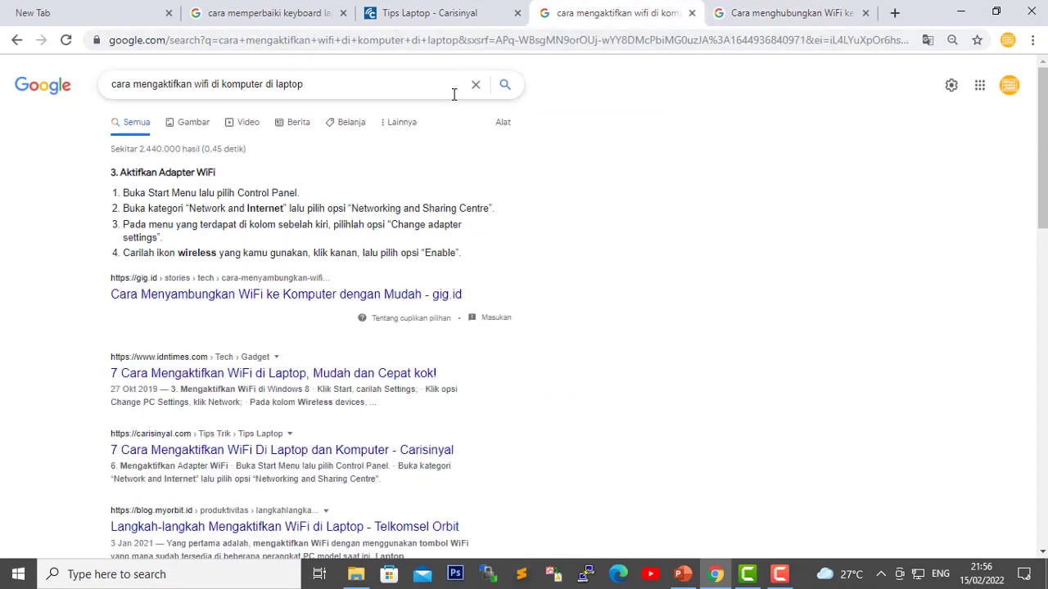
pyautogui.click(740, 16)
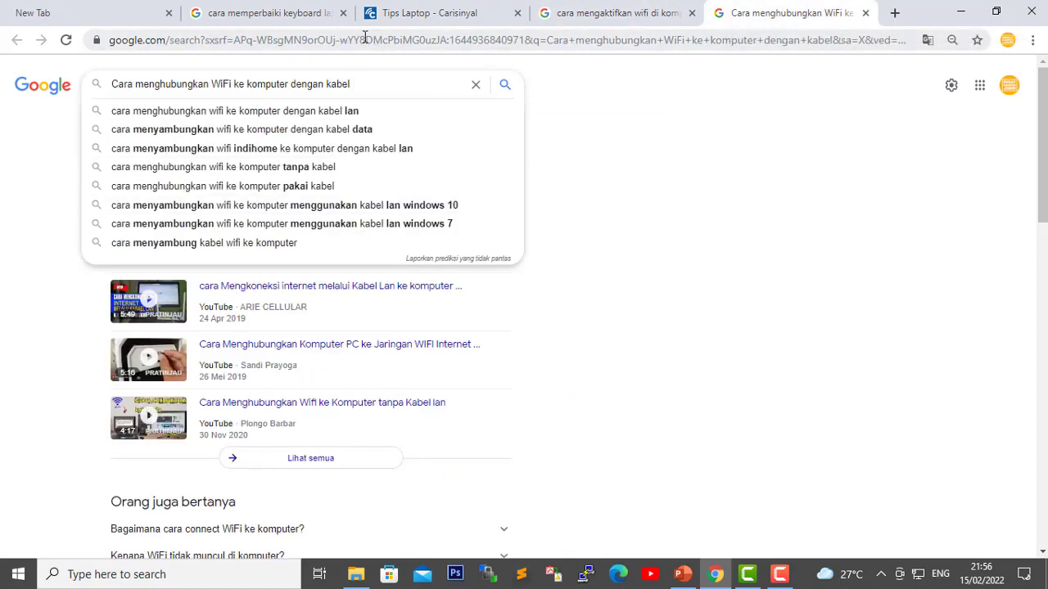
pyautogui.click(398, 18)
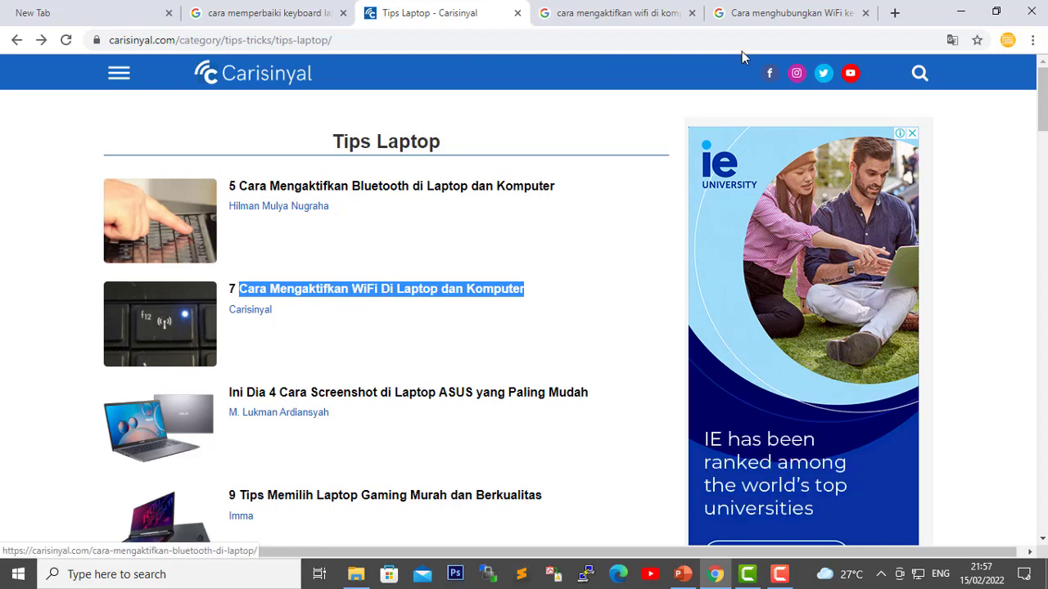
# Step: Search the cable query's suggestion "cara menyambungkan wifi ke komputer menggunakan kabel lan windows 10" and place its tab directly after the Tips Laptop tab
pyautogui.click(781, 18)
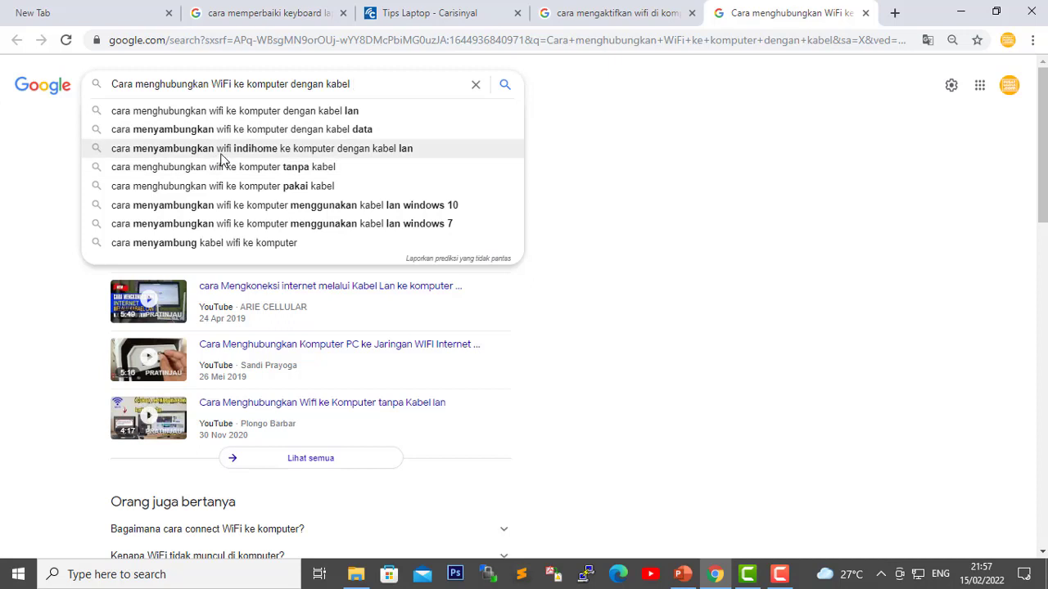
pyautogui.click(215, 214)
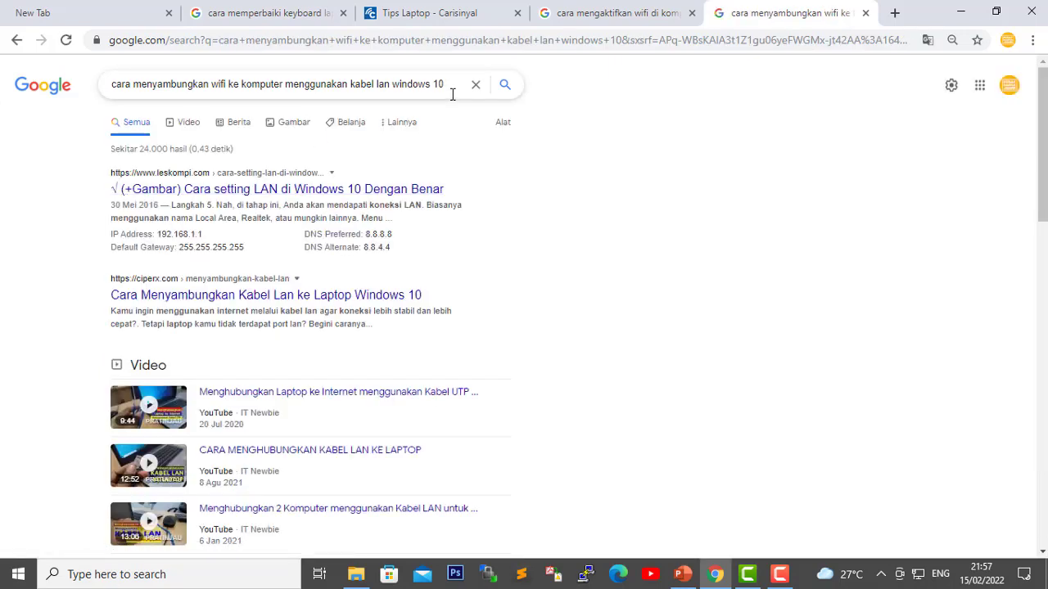
pyautogui.moveTo(451, 84); pyautogui.dragTo(5, 166)
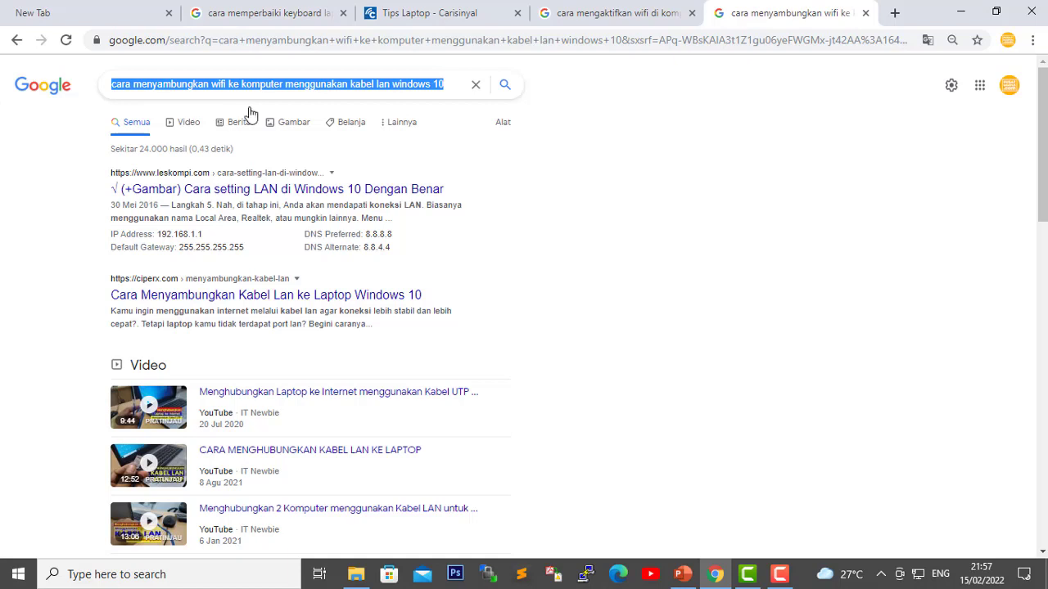
pyautogui.click(760, 18)
pyautogui.moveTo(760, 18); pyautogui.dragTo(591, 18)
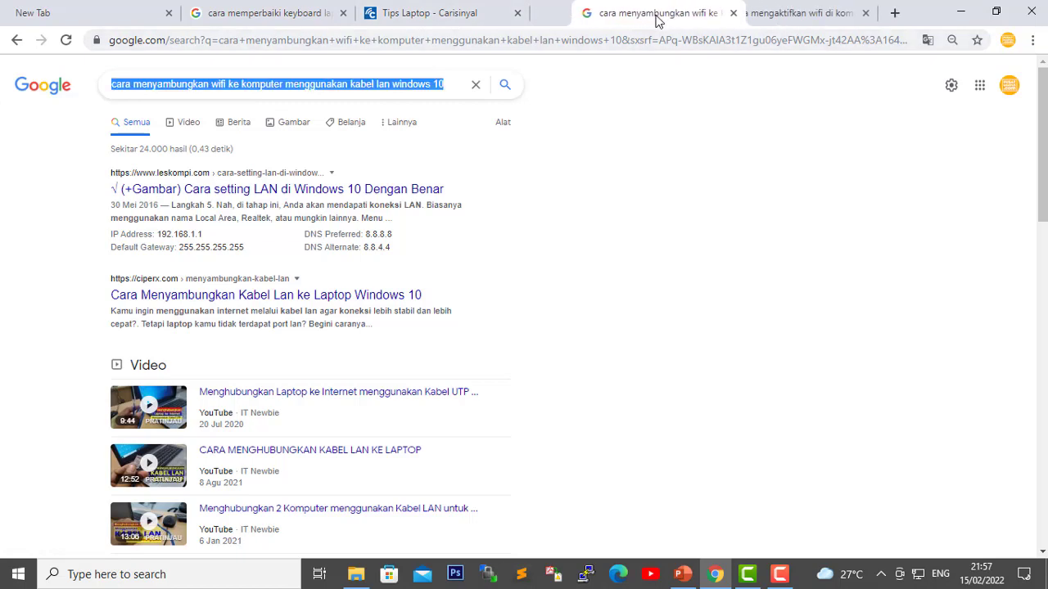
# Step: Compare Carisinyal's WiFi title with the LAN cable Windows 10 keyword and look over that keyword's suggestions
pyautogui.click(426, 15)
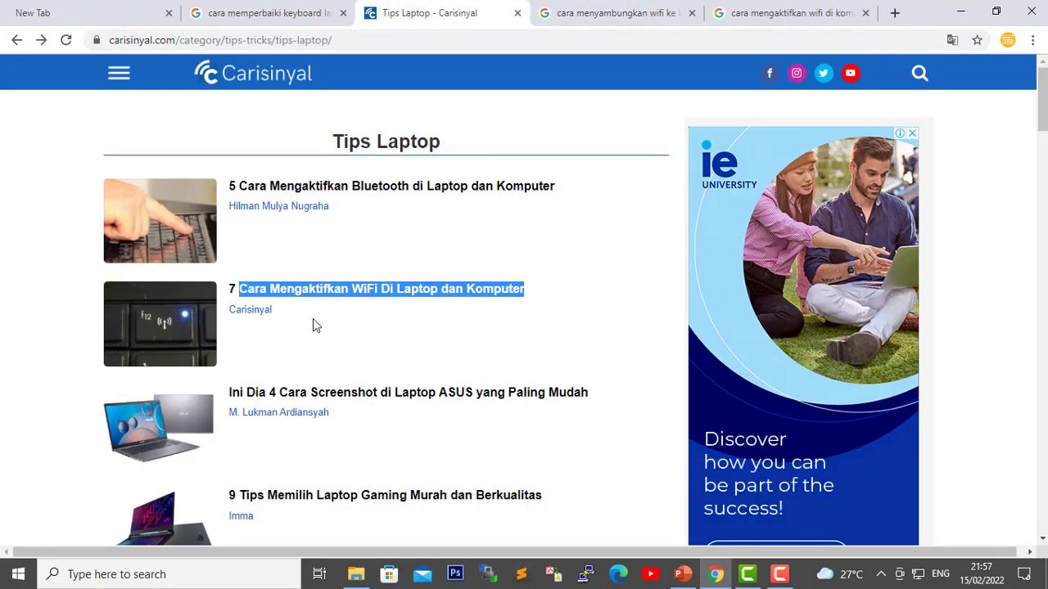
pyautogui.click(591, 21)
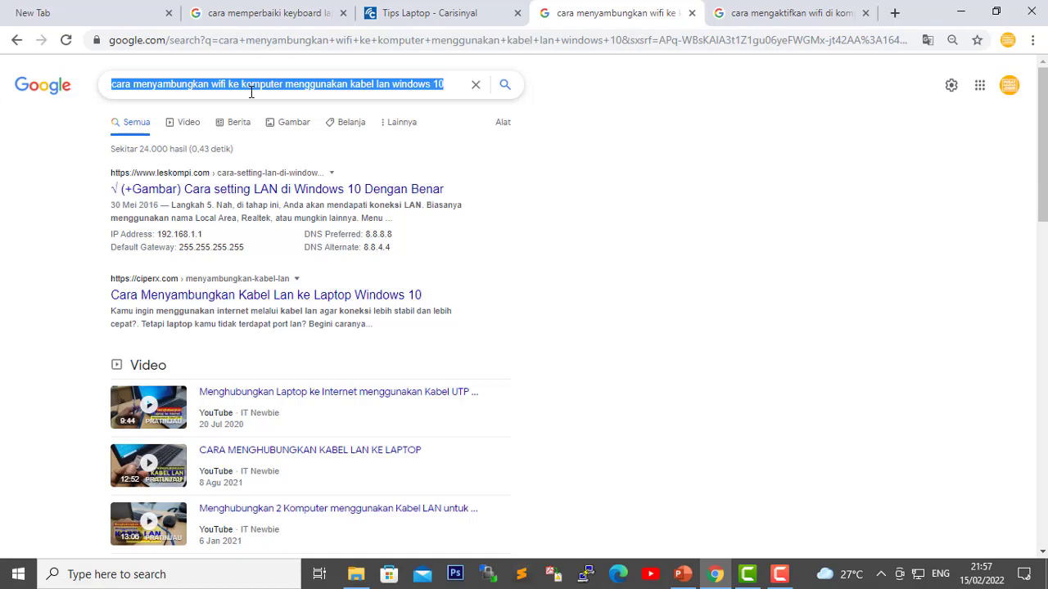
pyautogui.click(421, 18)
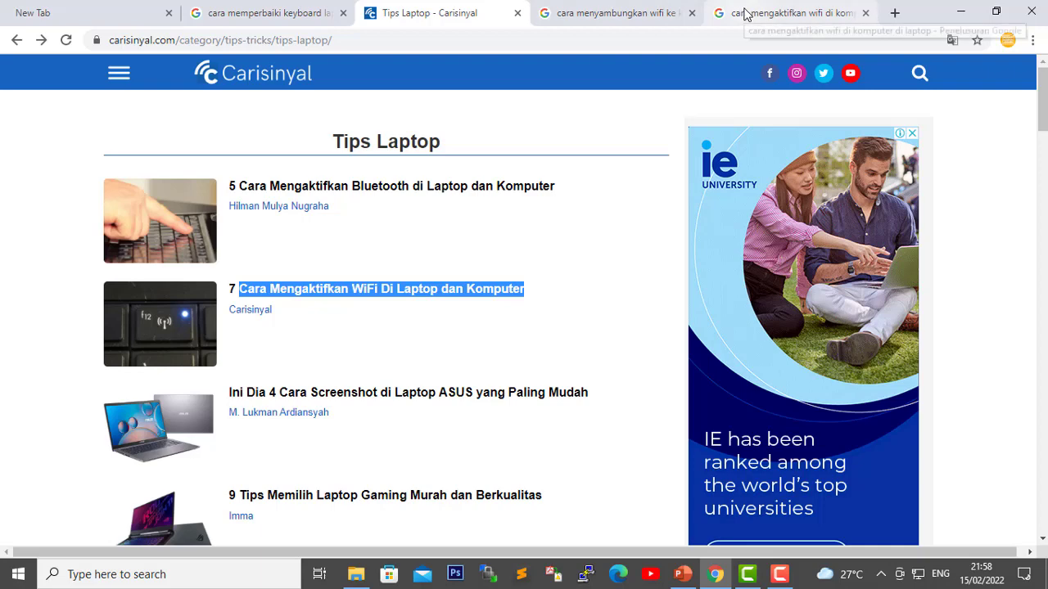
pyautogui.click(603, 18)
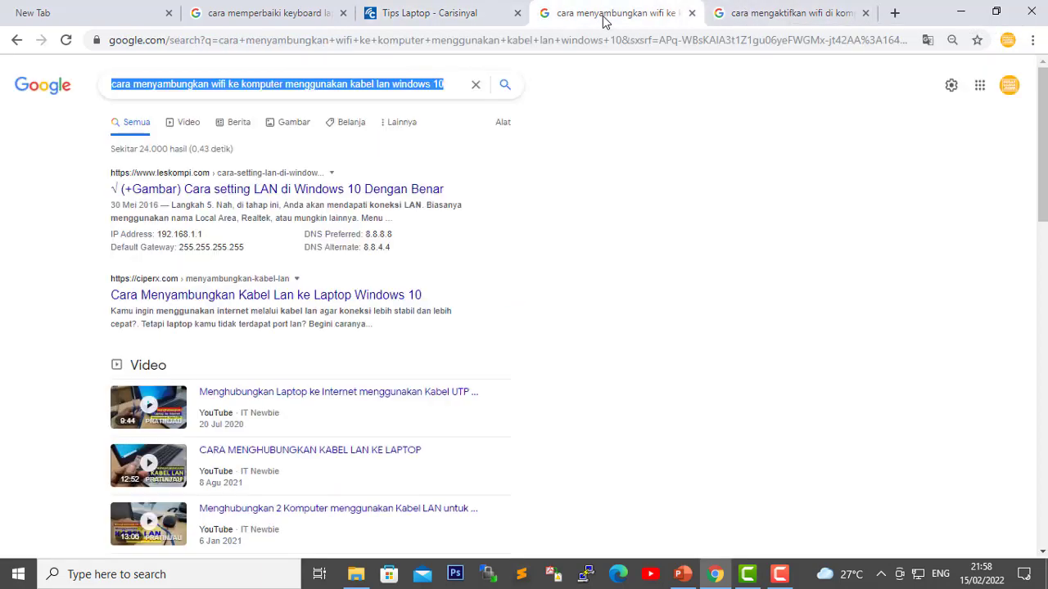
pyautogui.click(246, 89)
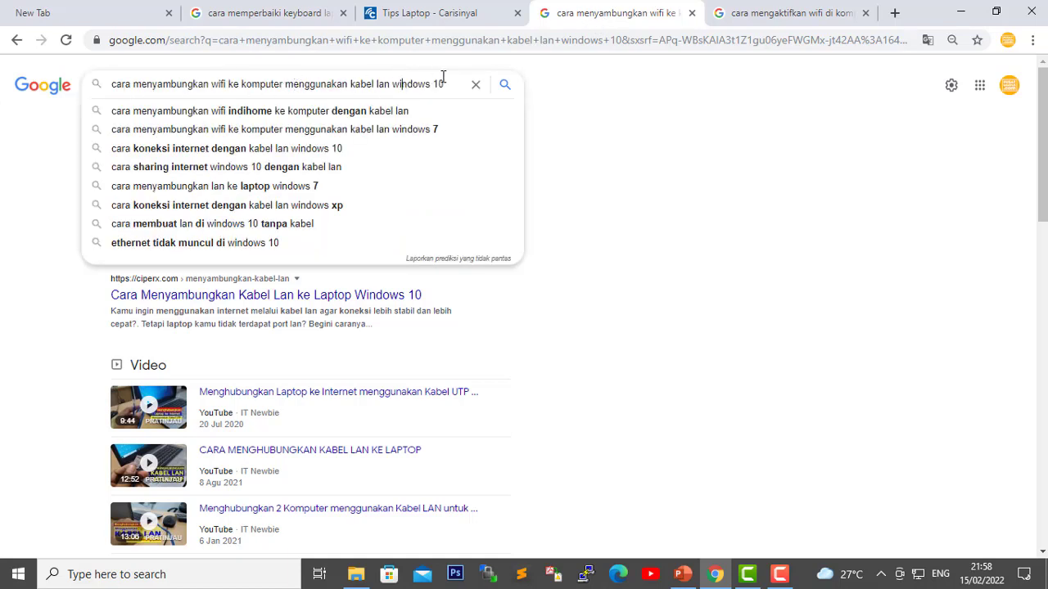
pyautogui.moveTo(445, 80); pyautogui.dragTo(2, 174)
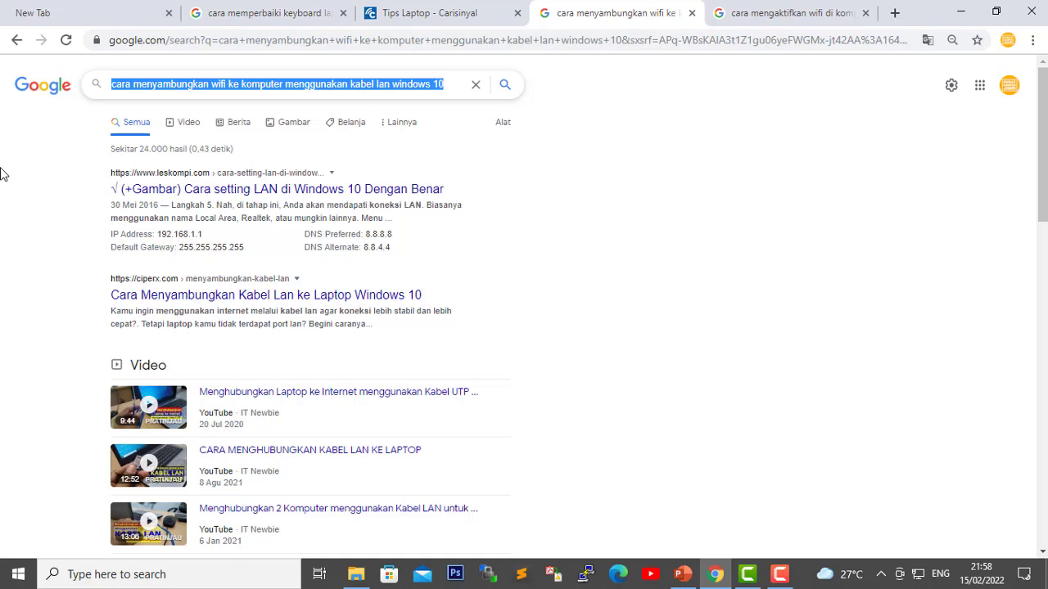
pyautogui.click(659, 195)
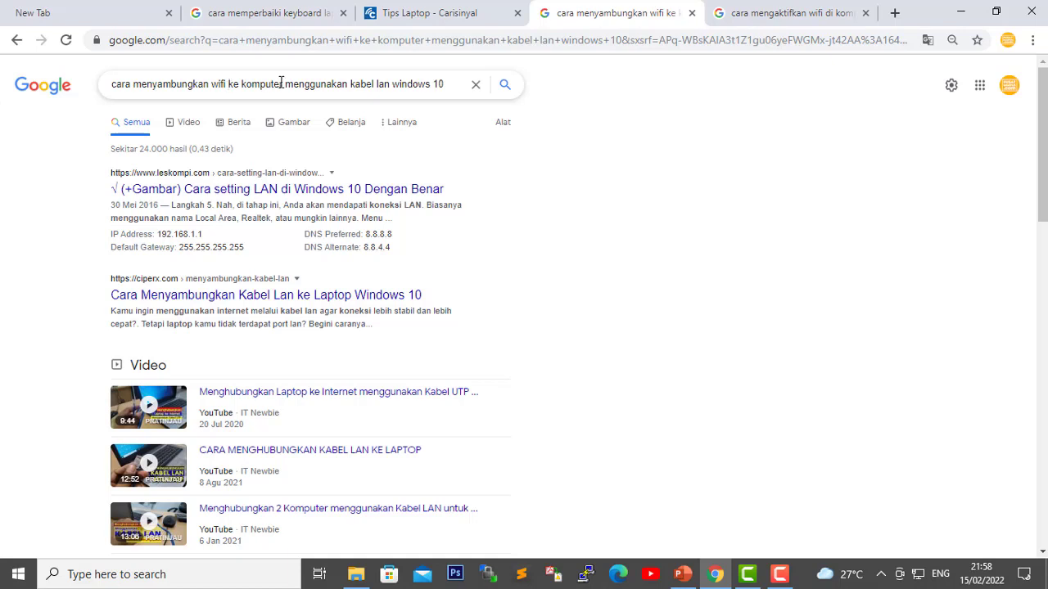
# Step: Shorten the Google query to "cara menyambungkan wifi ke" and examine the suggestions for it
pyautogui.moveTo(284, 83); pyautogui.dragTo(612, 157)
pyautogui.press('BackSpace')
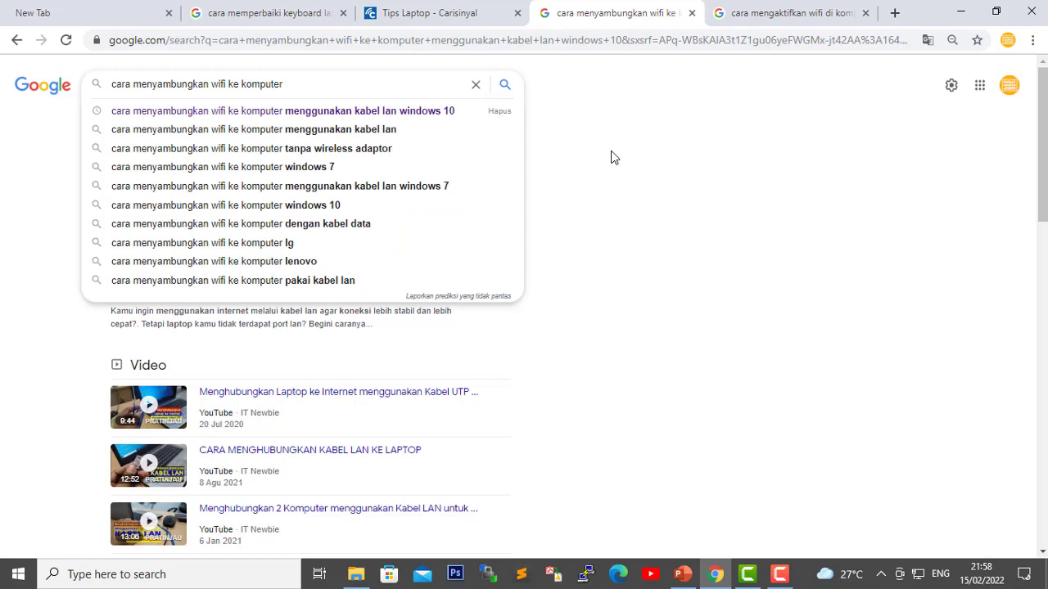
pyautogui.press('BackSpace')
pyautogui.press('BackSpace')
pyautogui.press('BackSpace')
pyautogui.press('BackSpace')
pyautogui.press('BackSpace')
pyautogui.press('BackSpace')
pyautogui.press('BackSpace')
pyautogui.press('BackSpace')
pyautogui.press('BackSpace')
pyautogui.press('BackSpace')
pyautogui.press('BackSpace')
pyautogui.press('BackSpace')
pyautogui.press('BackSpace')
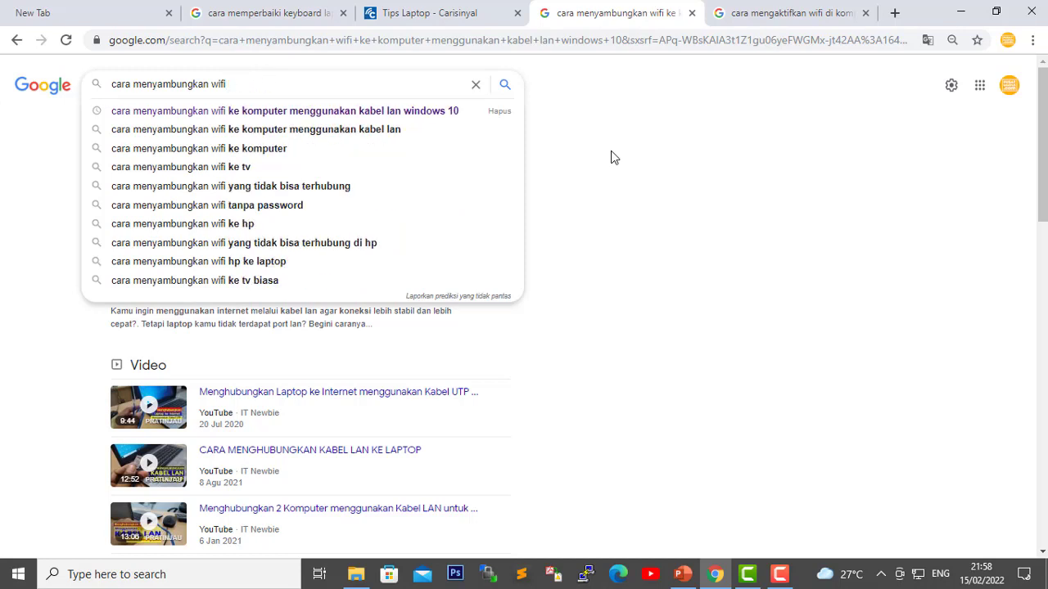
pyautogui.write('ke')
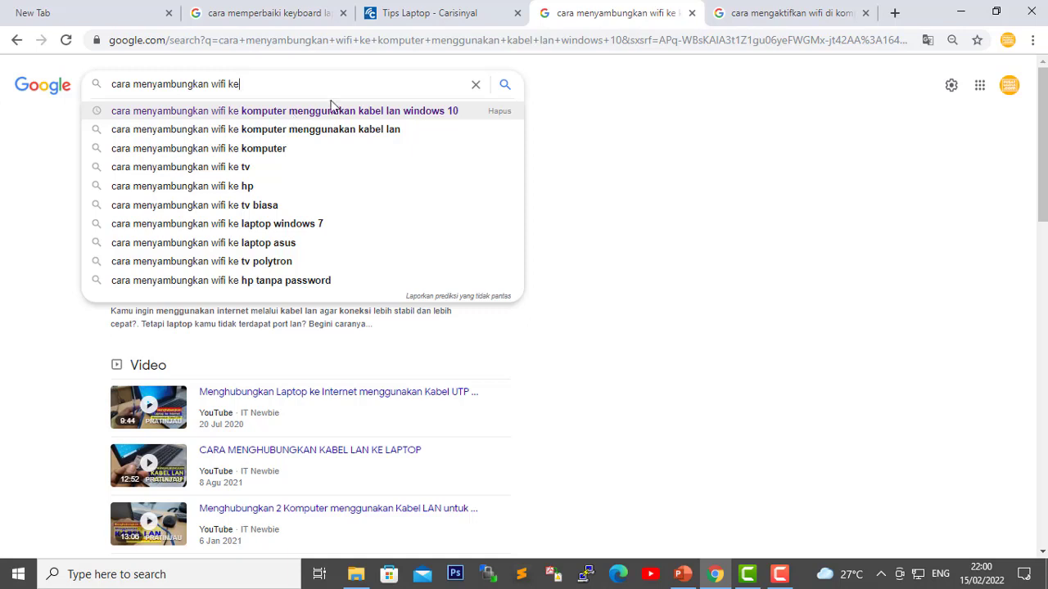
# Step: Search the suggestion "cara menyambungkan wifi ke komputer menggunakan kabel lan windows 10" again and copy the full query text
pyautogui.click(719, 144)
pyautogui.click(424, 82)
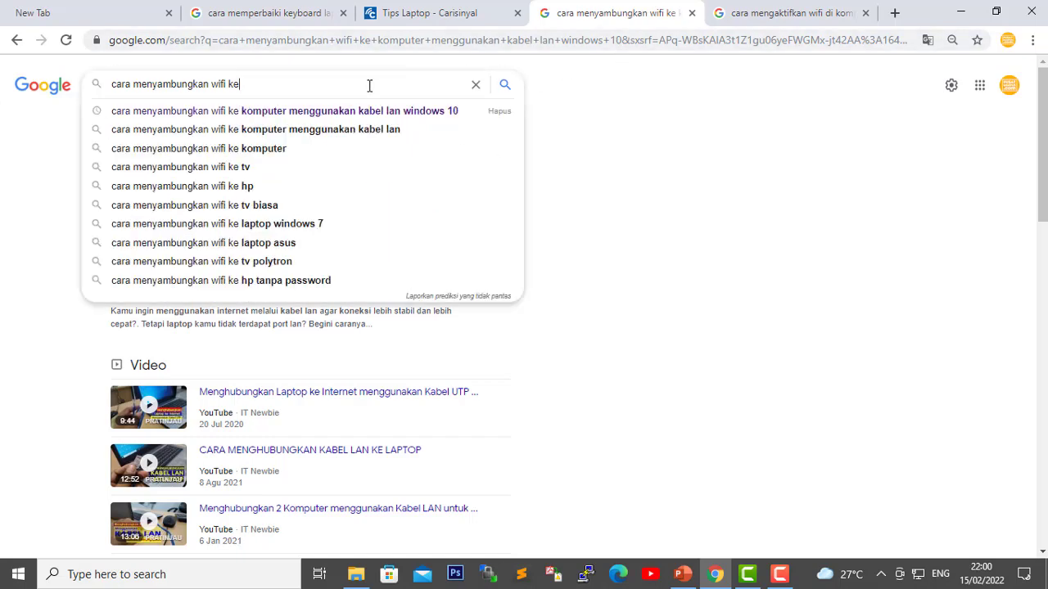
pyautogui.click(346, 111)
pyautogui.moveTo(448, 85); pyautogui.dragTo(36, 174)
pyautogui.hotkey('ctrl', 'c')
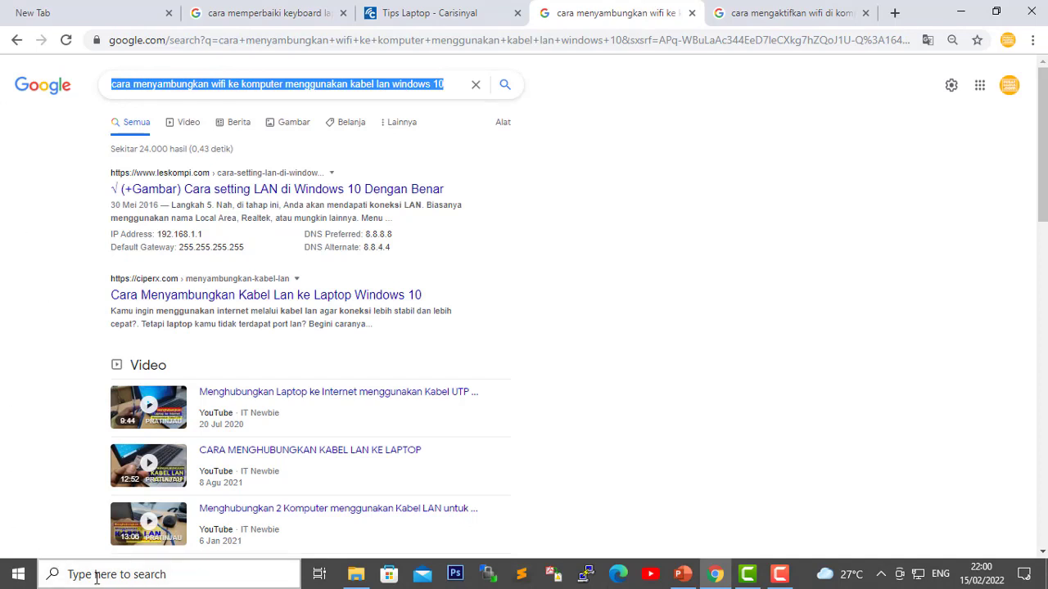
# Step: Switch to Excel, create a blank workbook and maximize its window
pyautogui.click(65, 573)
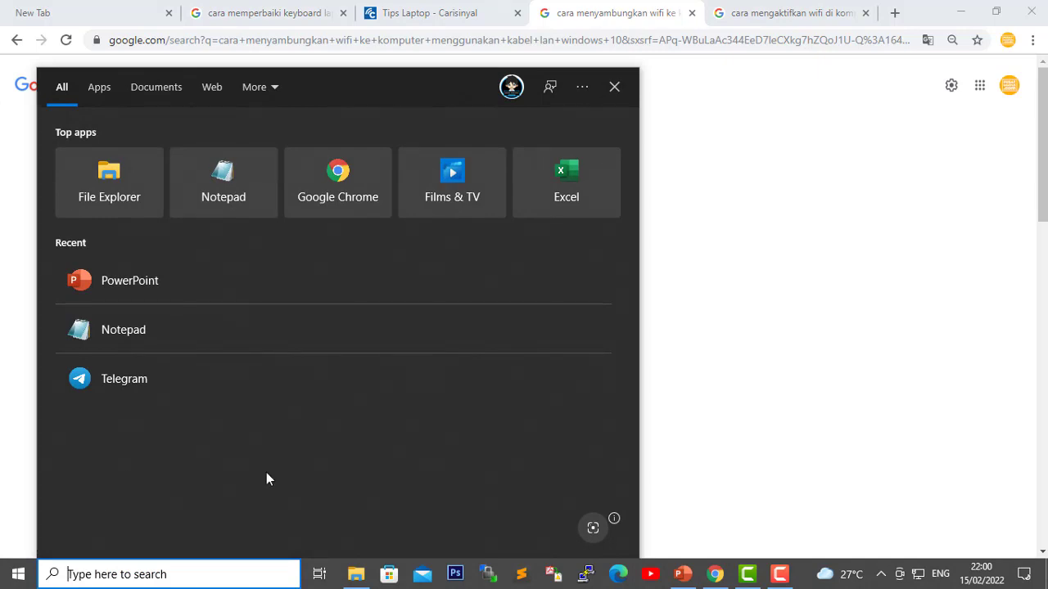
pyautogui.click(575, 203)
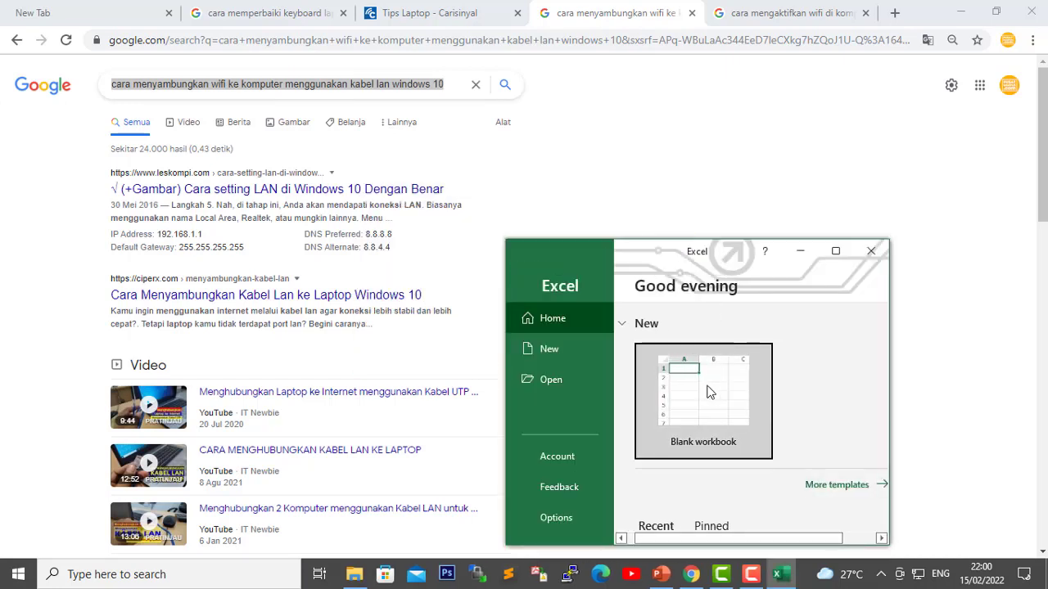
pyautogui.click(709, 391)
pyautogui.click(835, 250)
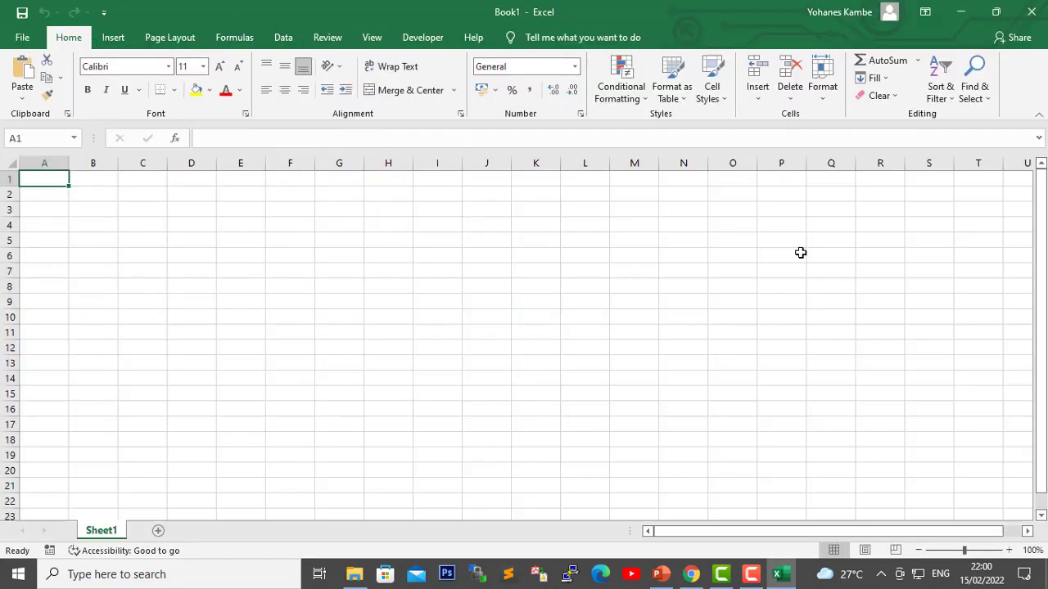
# Step: Paste the copied keyword "cara menyambungkan wifi ke komputer menggunakan kabel lan windows 10" into cell B2 and fit column B to its text
pyautogui.click(89, 181)
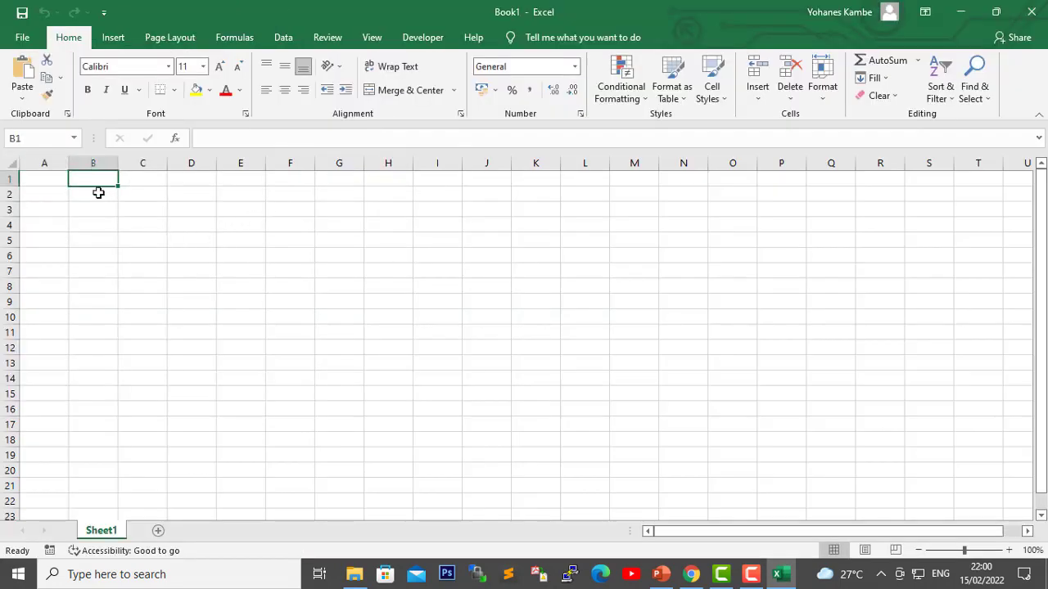
pyautogui.click(98, 192)
pyautogui.hotkey('ctrl', 'v')
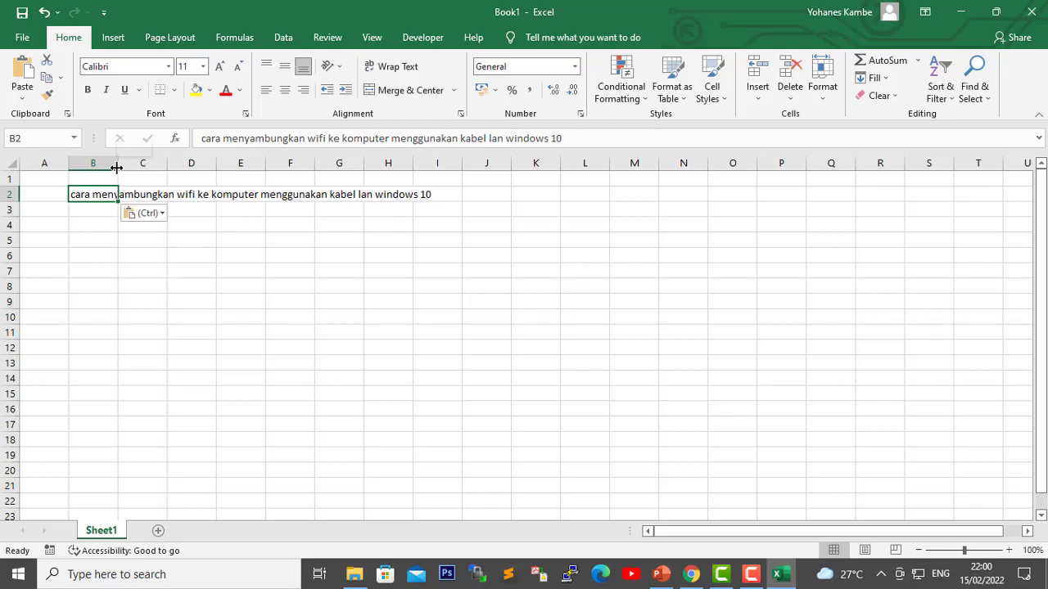
pyautogui.doubleClick(118, 163)
# Step: Enter the header "No" in cell A1 and number the first keyword 1 in A2
pyautogui.click(40, 180)
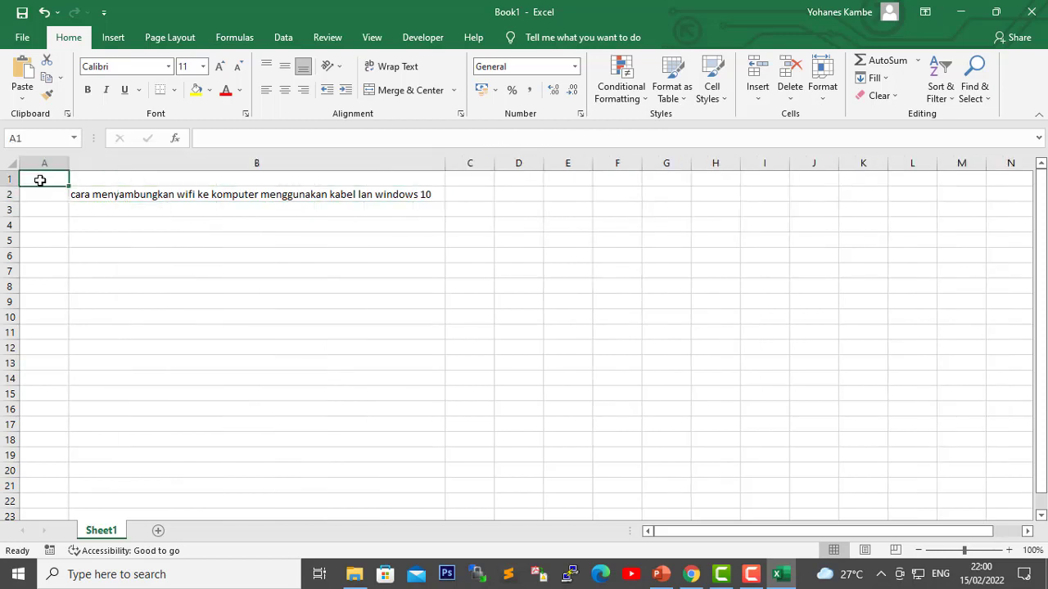
pyautogui.write('No')
pyautogui.press('Return')
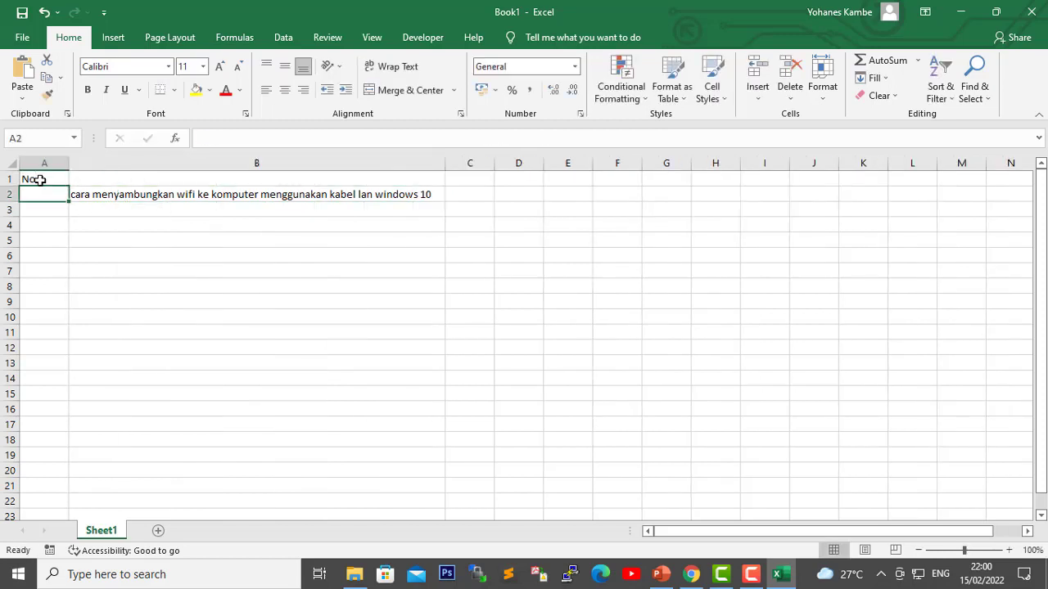
pyautogui.write('1')
pyautogui.press('Tab')
# Step: Enter the headers "Kata Kunci" in B1 and "Kata Kunci Turunan" in C1, and fit column C to its text
pyautogui.press('Up')
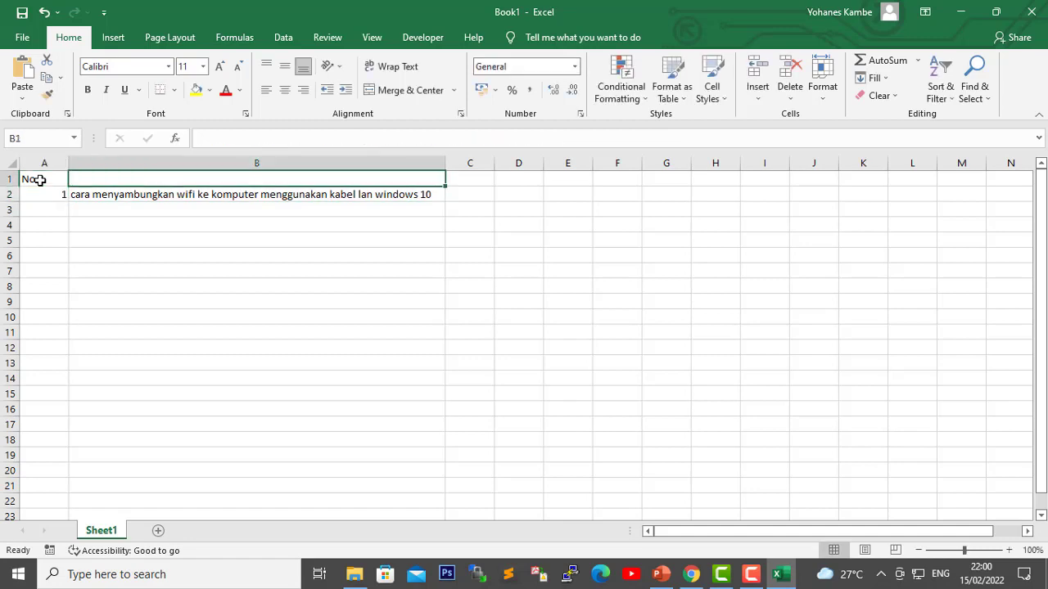
pyautogui.write('Kata K')
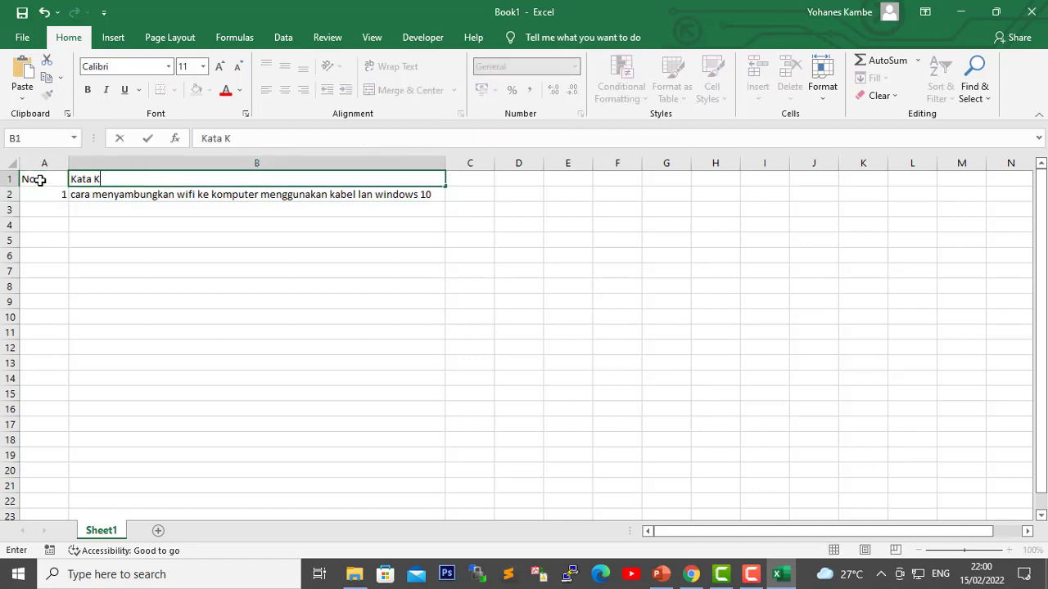
pyautogui.write('unci')
pyautogui.press('Tab')
pyautogui.write('Kata')
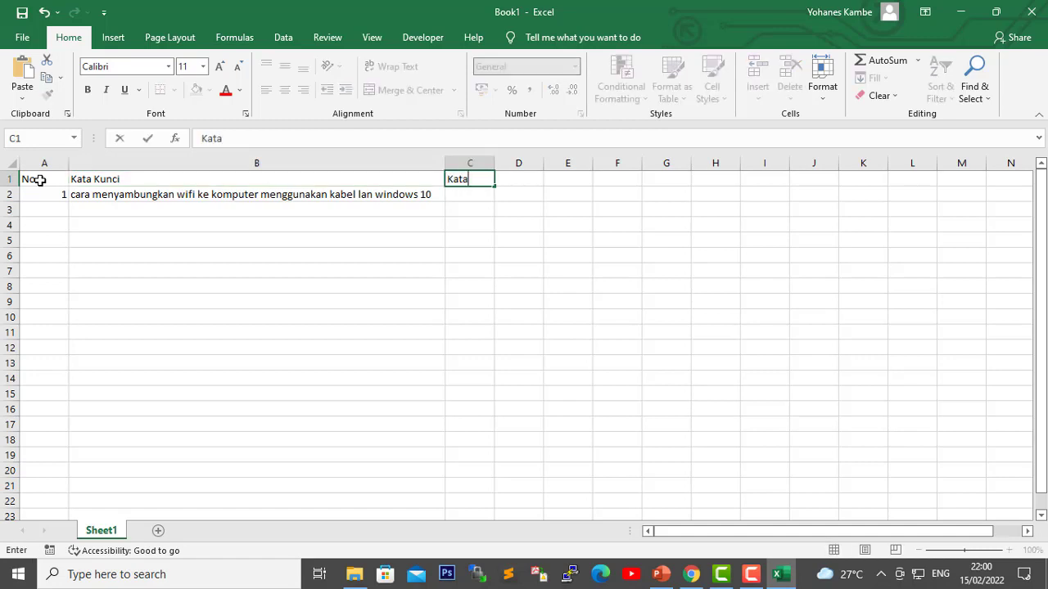
pyautogui.write(' Kunci Turunan')
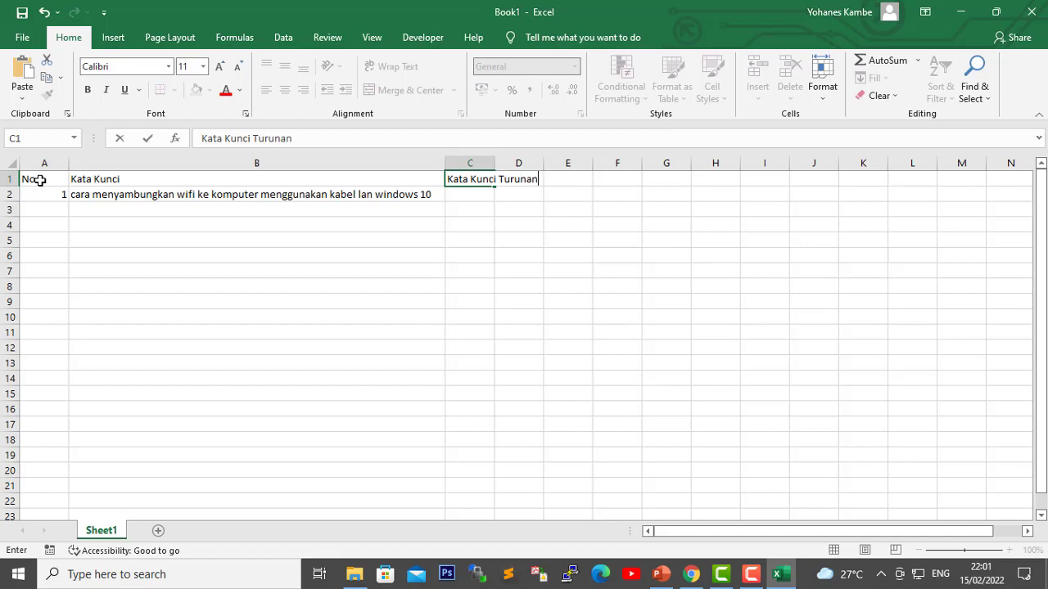
pyautogui.click(491, 166)
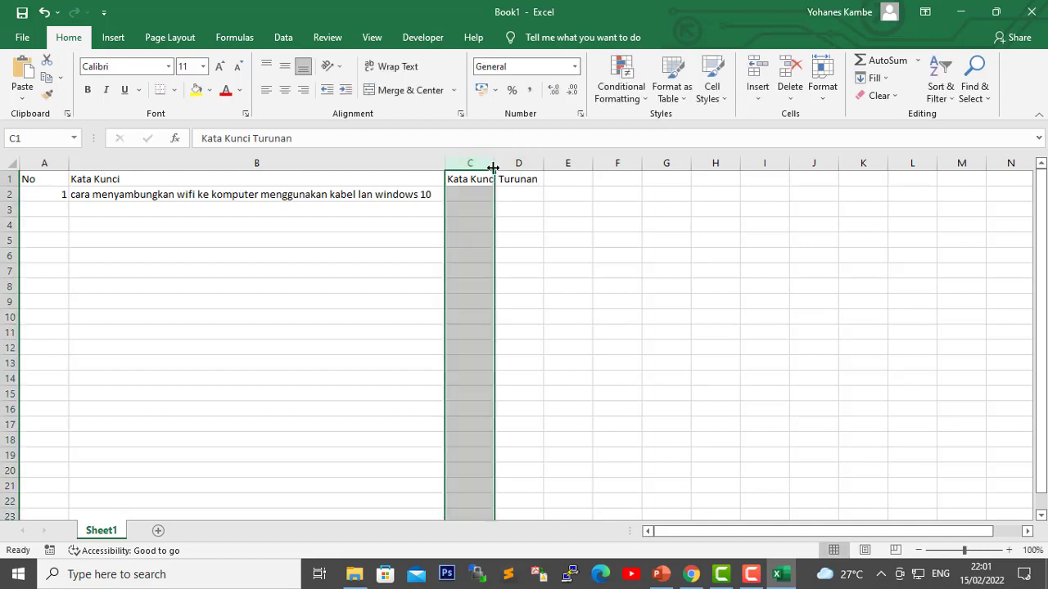
pyautogui.doubleClick(493, 168)
pyautogui.click(478, 232)
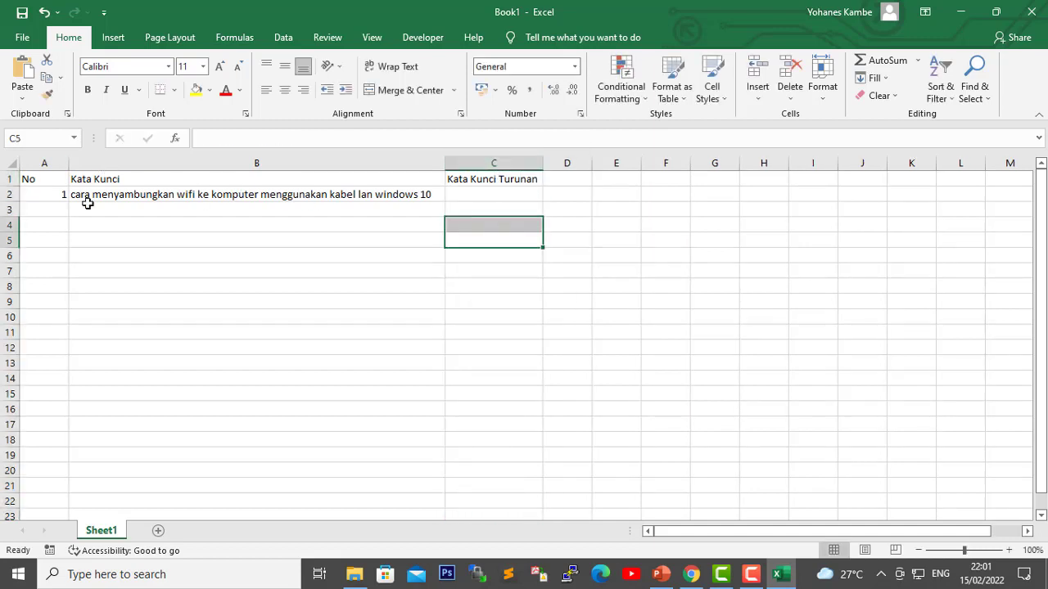
# Step: Center the contents of column A horizontally
pyautogui.click(40, 199)
pyautogui.click(51, 164)
pyautogui.click(285, 90)
pyautogui.click(229, 276)
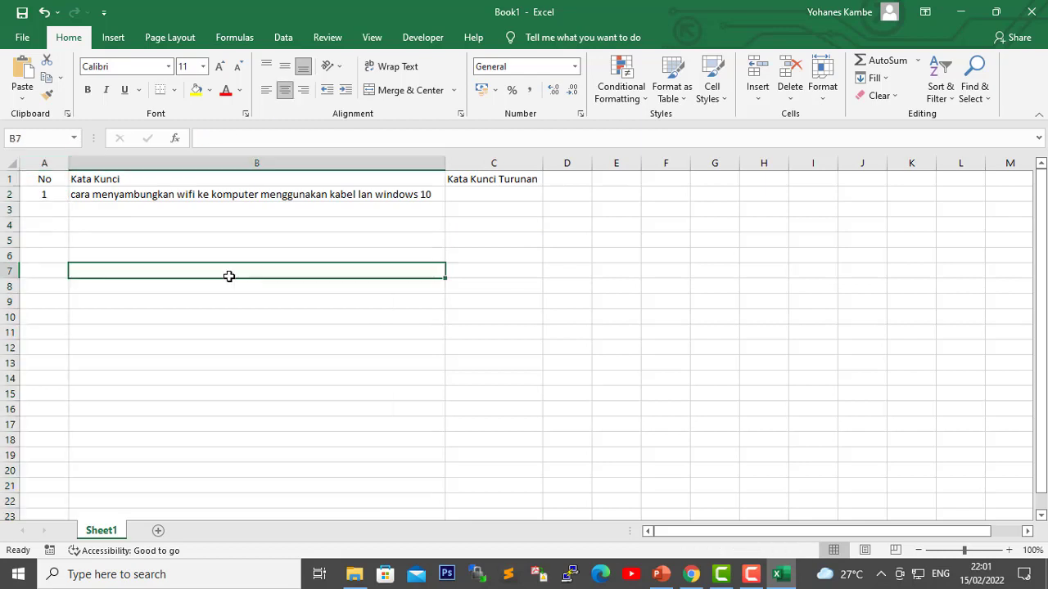
# Step: Enter 2 in cell A3 to number the next keyword row and select B3
pyautogui.click(51, 211)
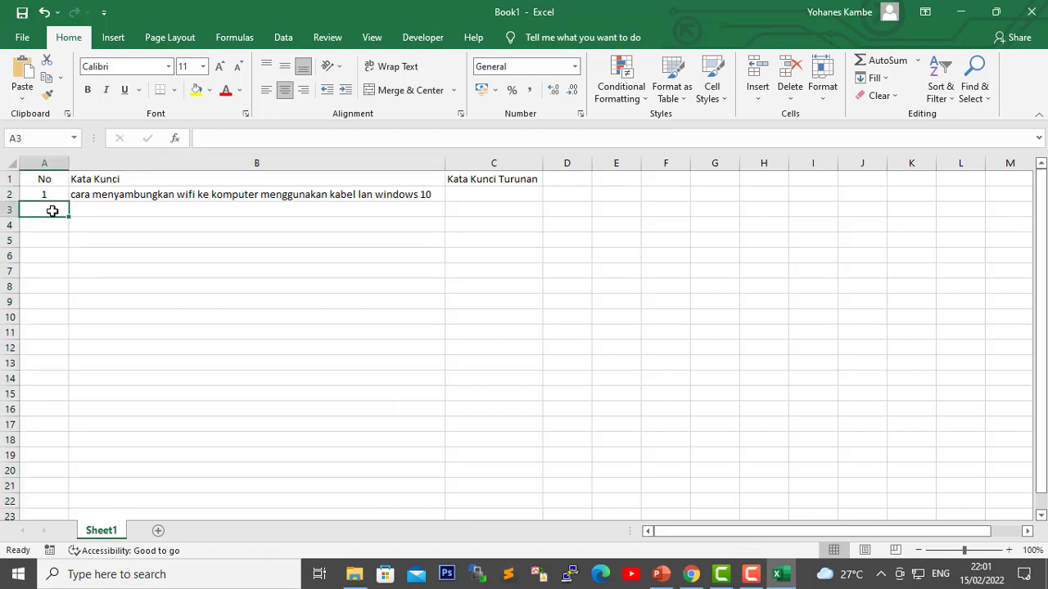
pyautogui.moveTo(106, 207); pyautogui.dragTo(49, 215)
pyautogui.click(50, 216)
pyautogui.write('2')
pyautogui.click(86, 208)
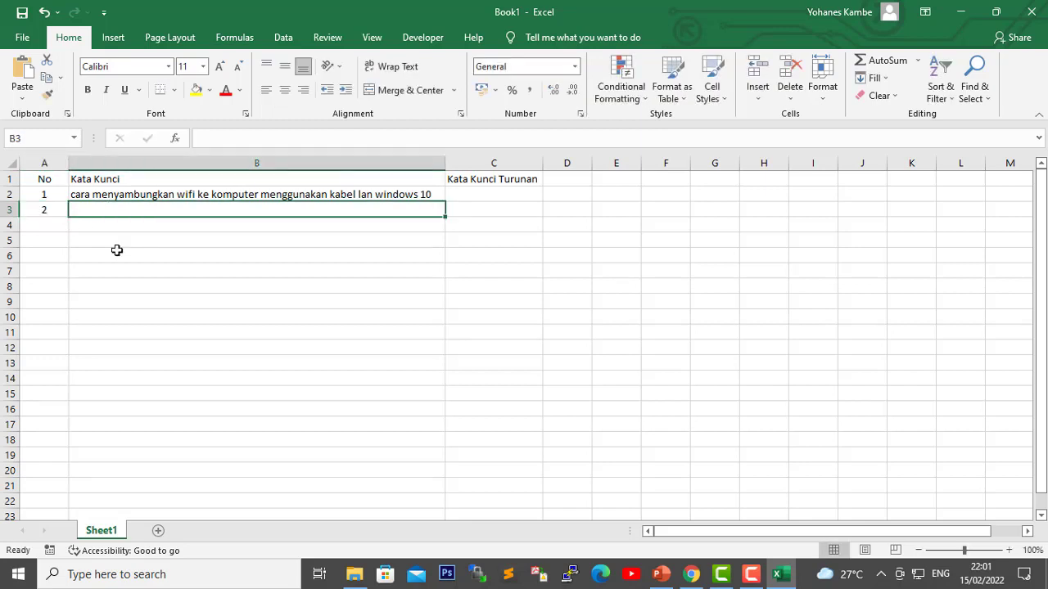
pyautogui.hotkey('ctrl', 's')
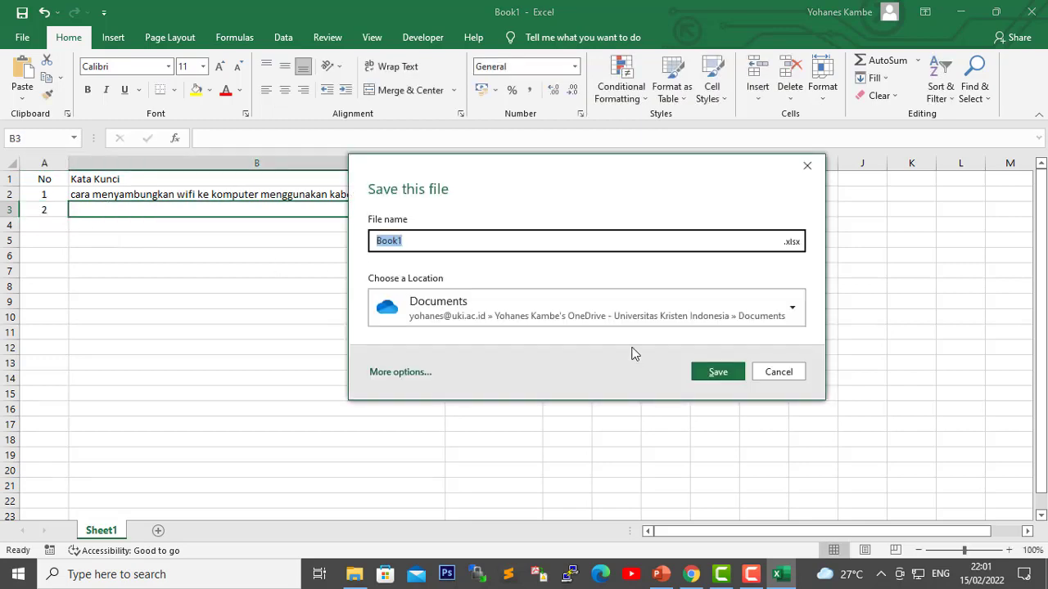
pyautogui.click(778, 373)
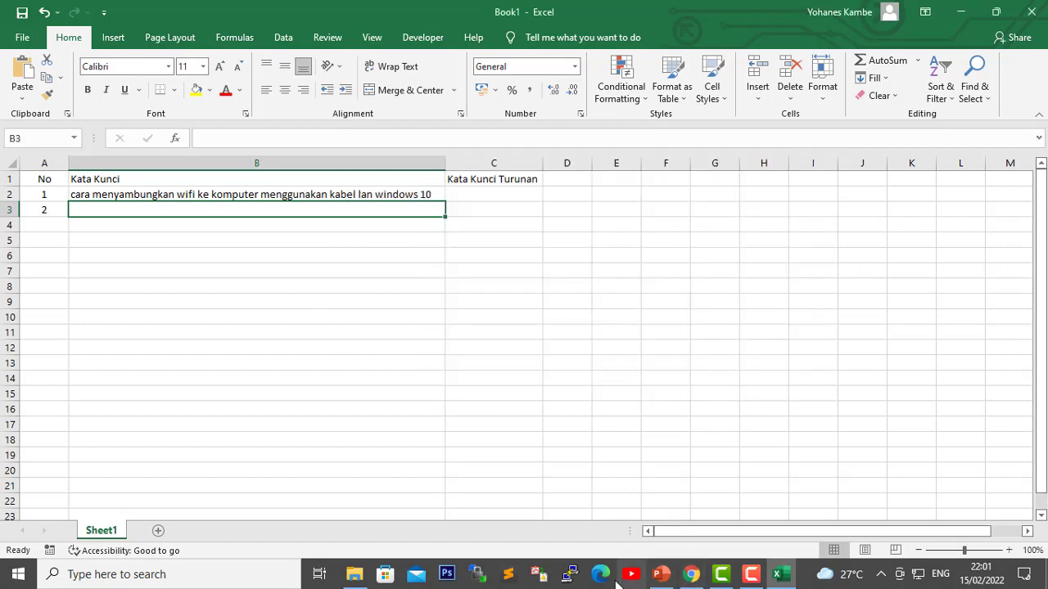
# Step: Switch to Chrome and search Google for Carisinyal's article title "Cara Masuk BIOS untuk Berbagai Merek Laptop dan PC"
pyautogui.click(692, 574)
pyautogui.click(425, 23)
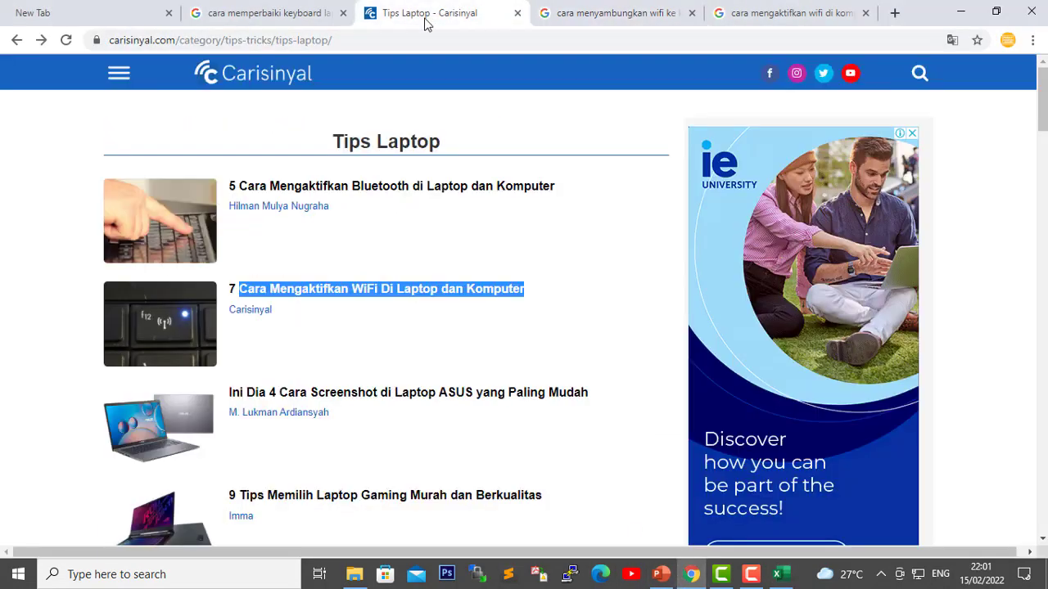
pyautogui.scroll(-2, 335, 385)
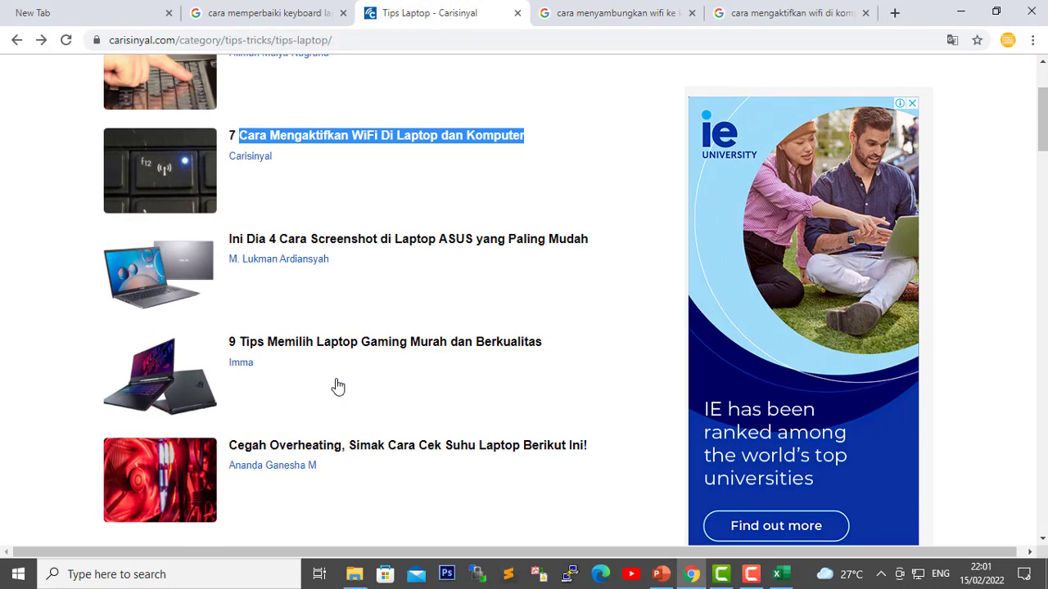
pyautogui.scroll(-7, 336, 385)
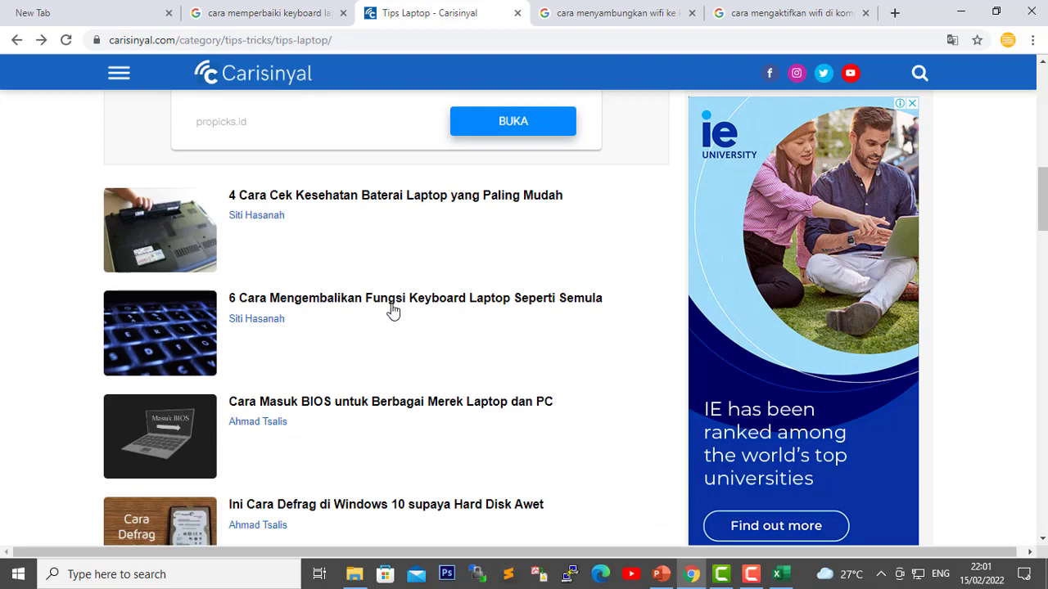
pyautogui.scroll(-1, 321, 396)
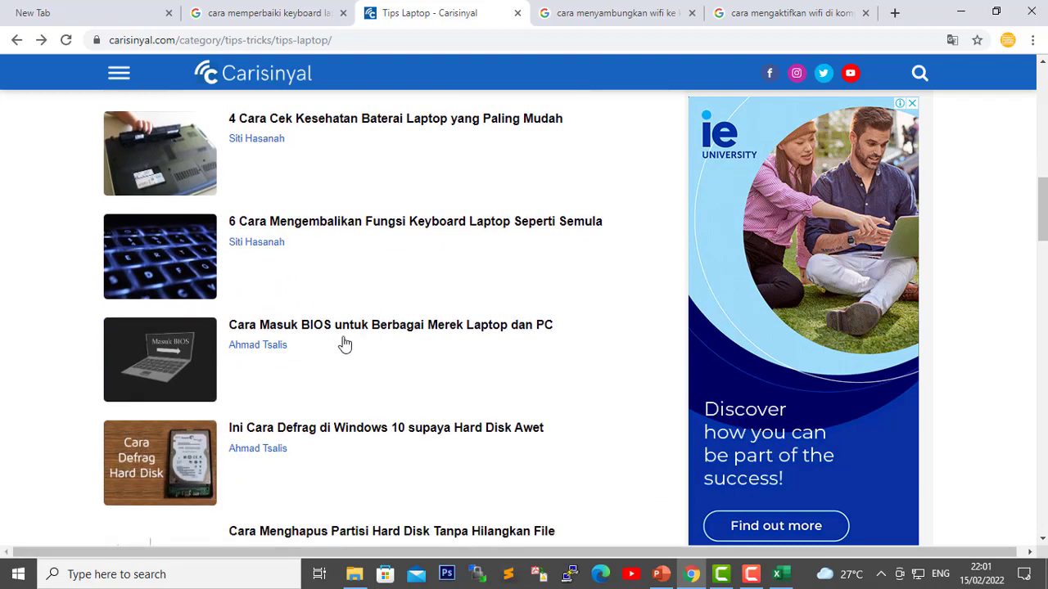
pyautogui.moveTo(564, 324); pyautogui.dragTo(230, 322)
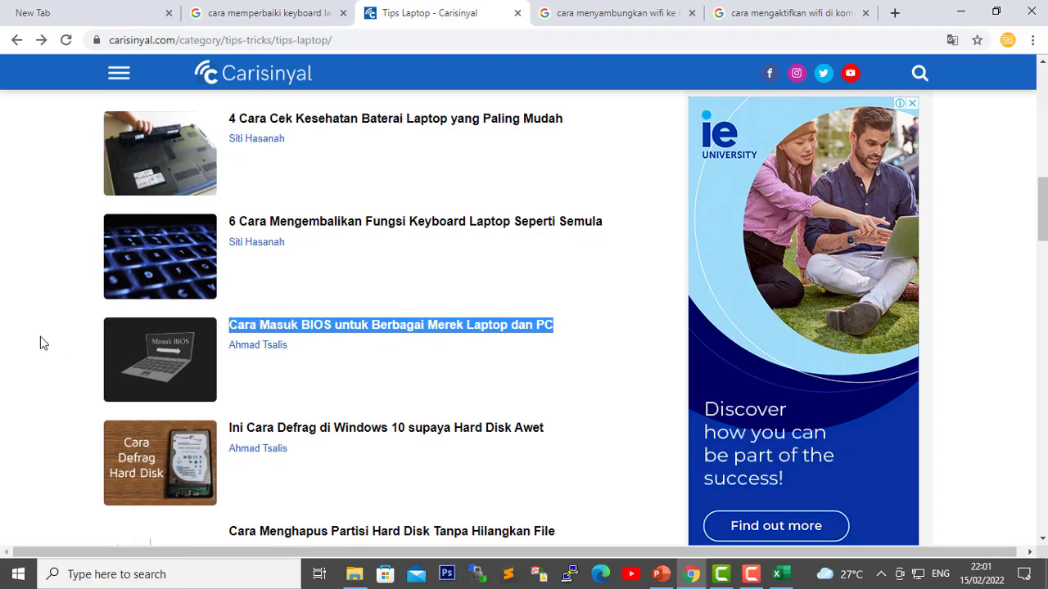
pyautogui.rightClick(326, 329)
pyautogui.click(374, 462)
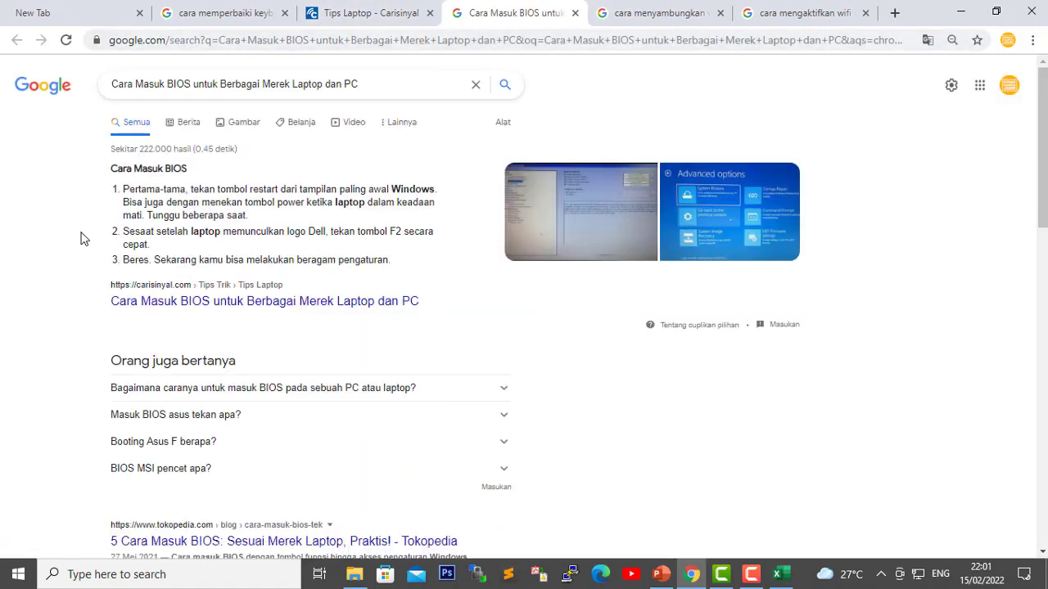
# Step: Check the Google suggestions and the related searches for the BIOS article title
pyautogui.click(371, 83)
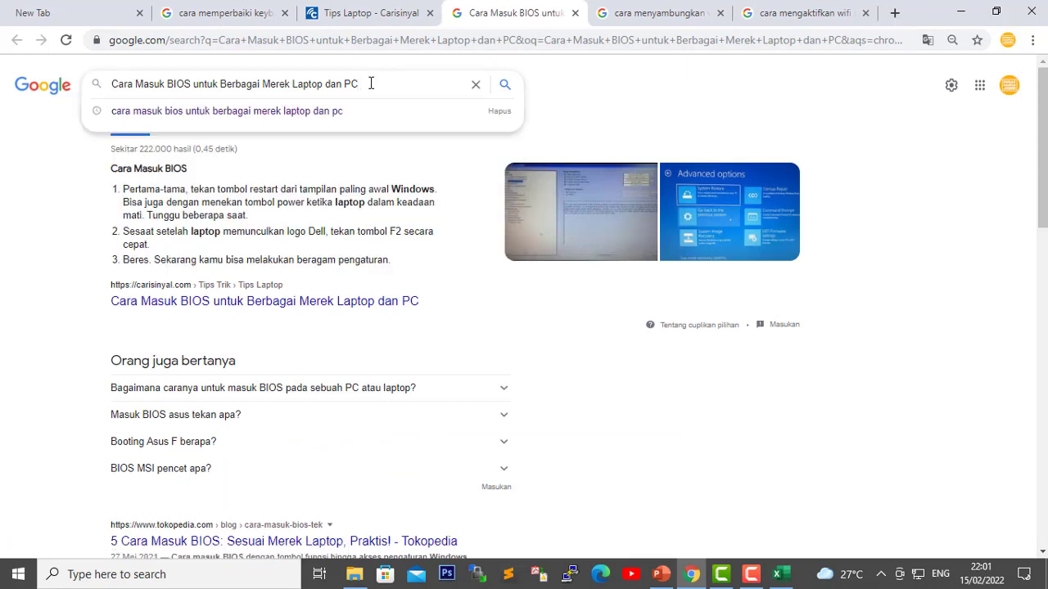
pyautogui.press('Return')
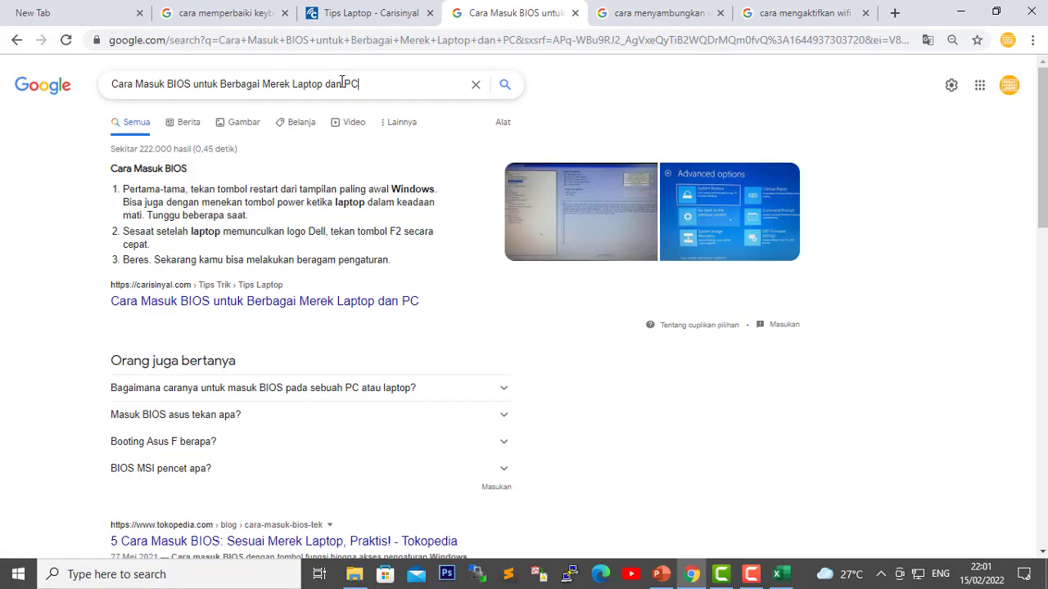
pyautogui.moveTo(358, 82); pyautogui.dragTo(109, 82)
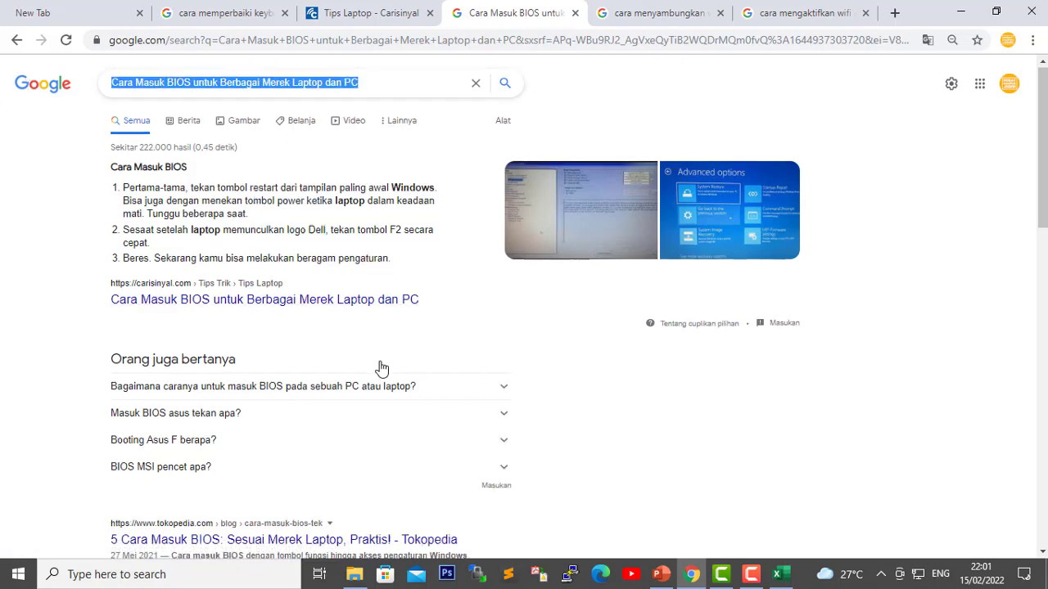
pyautogui.scroll(-15, 381, 368)
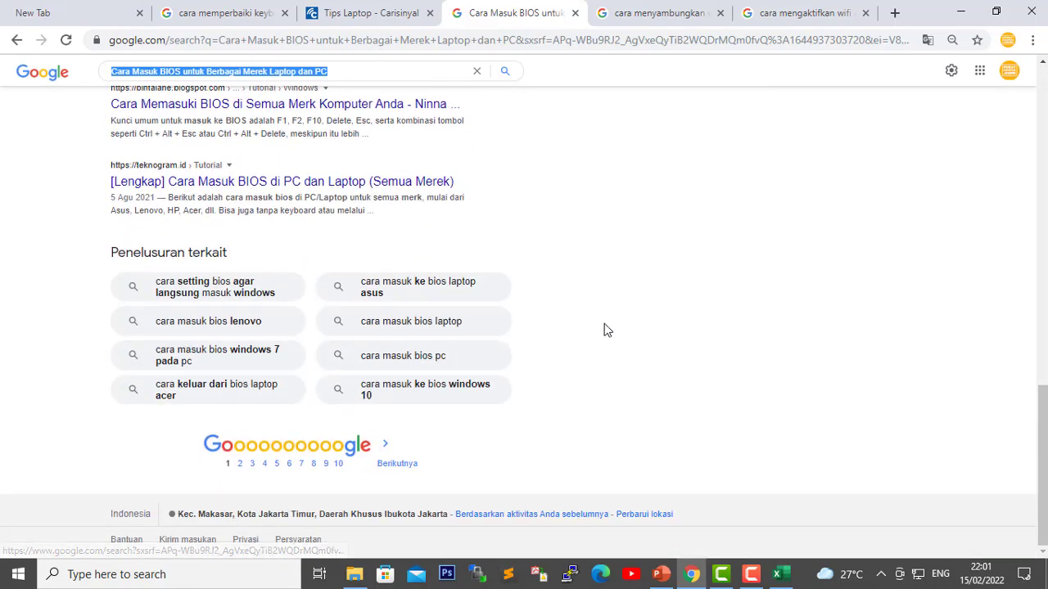
# Step: Open the related search "cara masuk bios windows 7 pada pc" in a new tab and examine its suggestions and related searches through results page 2
pyautogui.rightClick(214, 357)
pyautogui.click(237, 363)
pyautogui.click(591, 10)
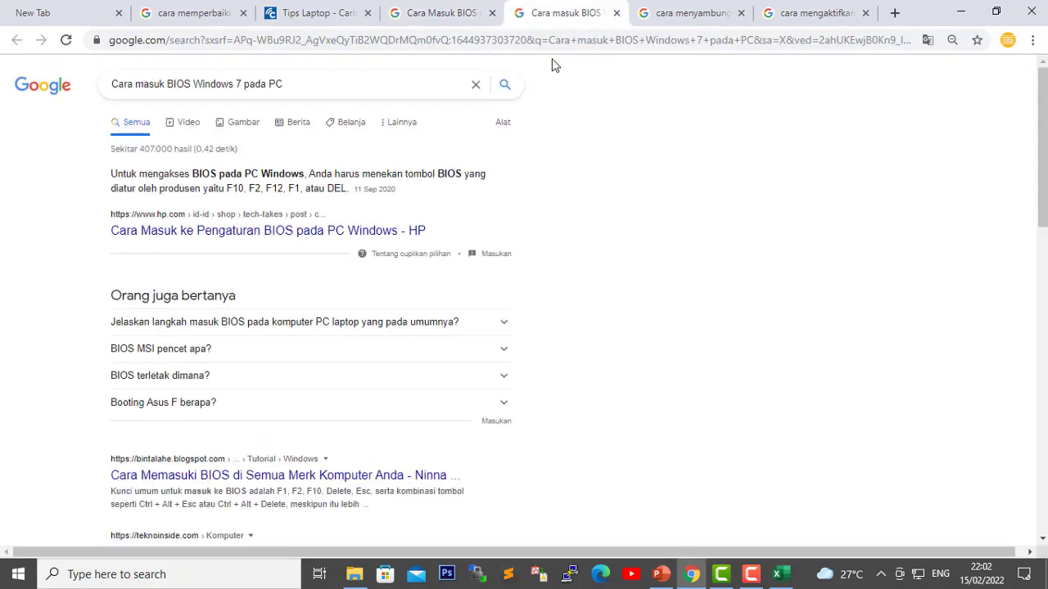
pyautogui.click(347, 86)
pyautogui.press('BackSpace')
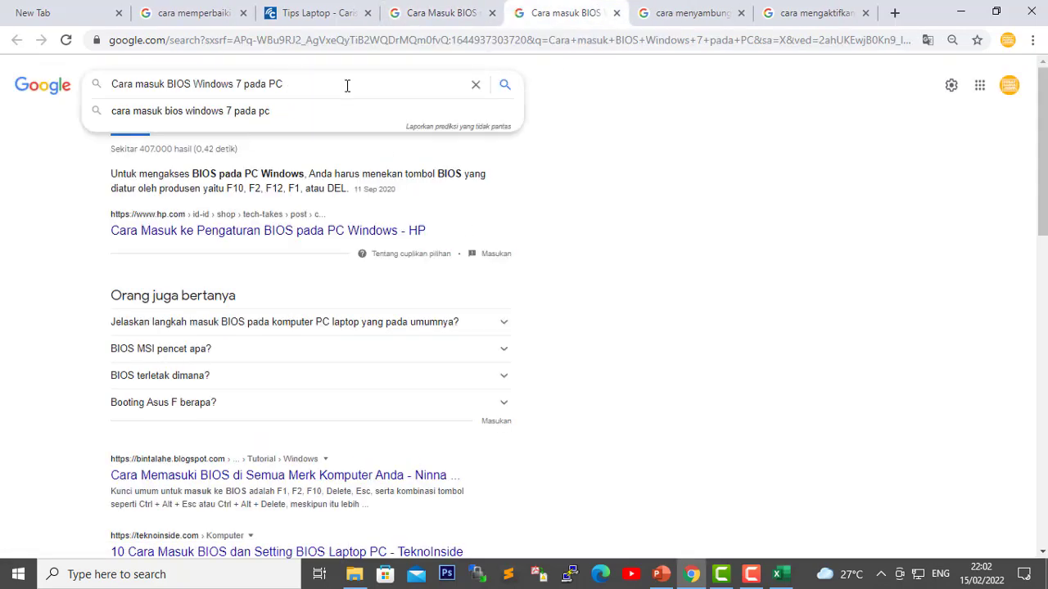
pyautogui.click(636, 227)
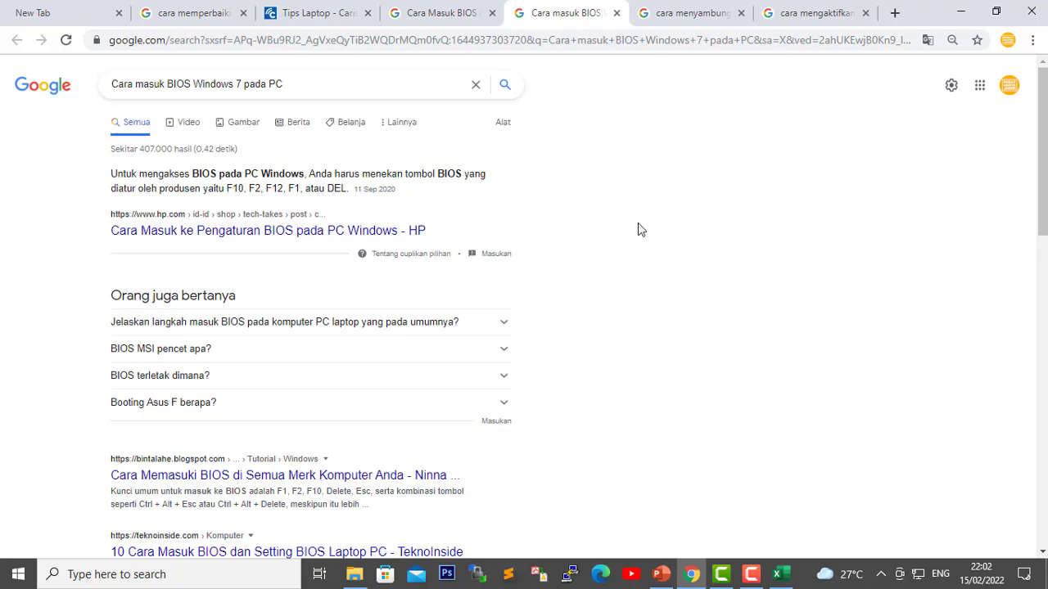
pyautogui.scroll(-2, 257, 272)
pyautogui.scroll(-9, 257, 272)
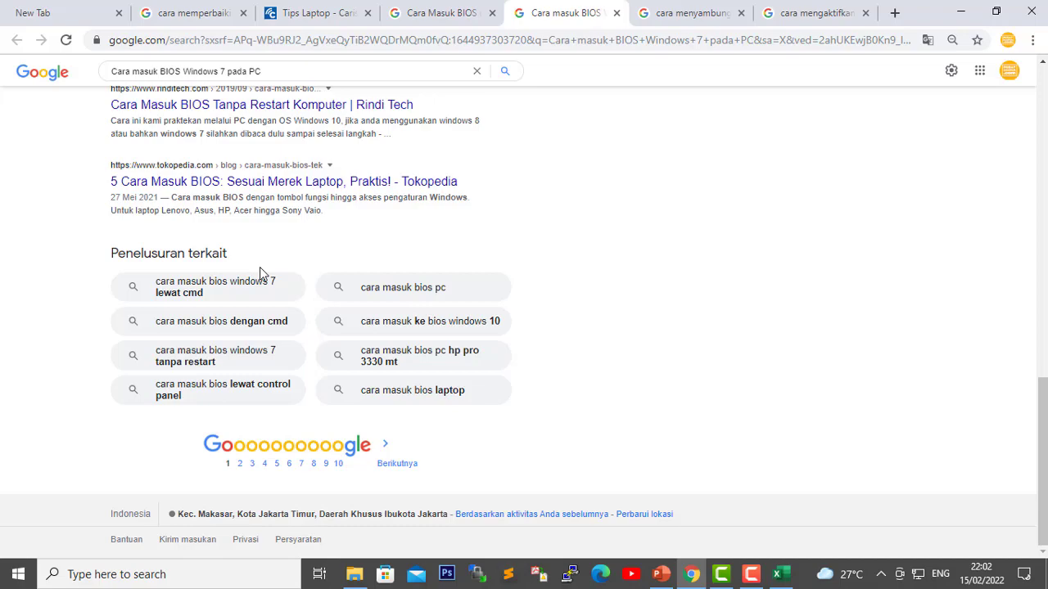
pyautogui.click(240, 464)
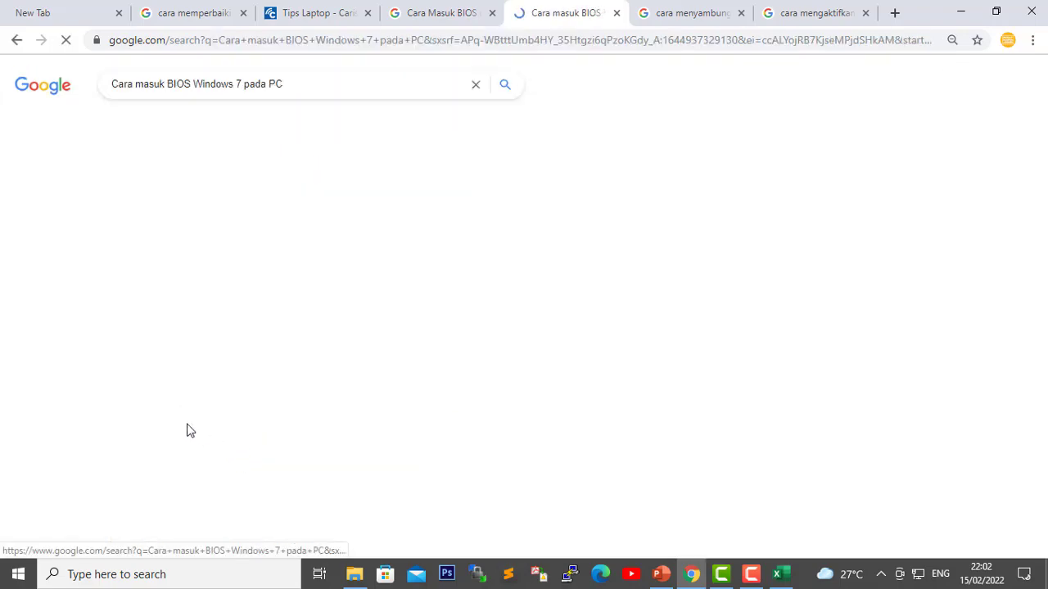
pyautogui.scroll(-12, 172, 418)
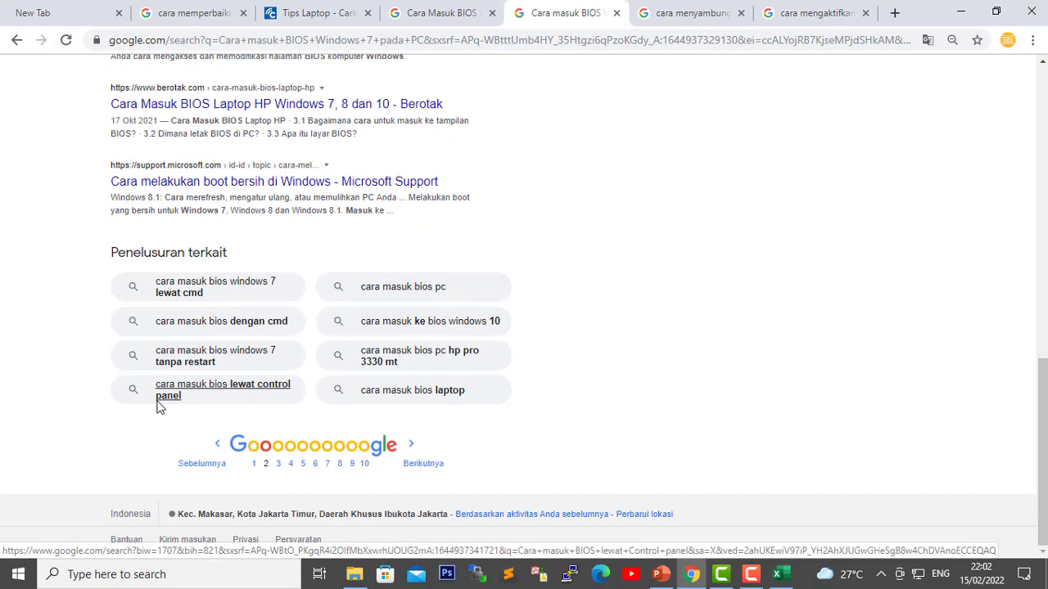
# Step: Open the related search "cara masuk bios windows 7 lewat cmd" and check its suggestions
pyautogui.click(185, 293)
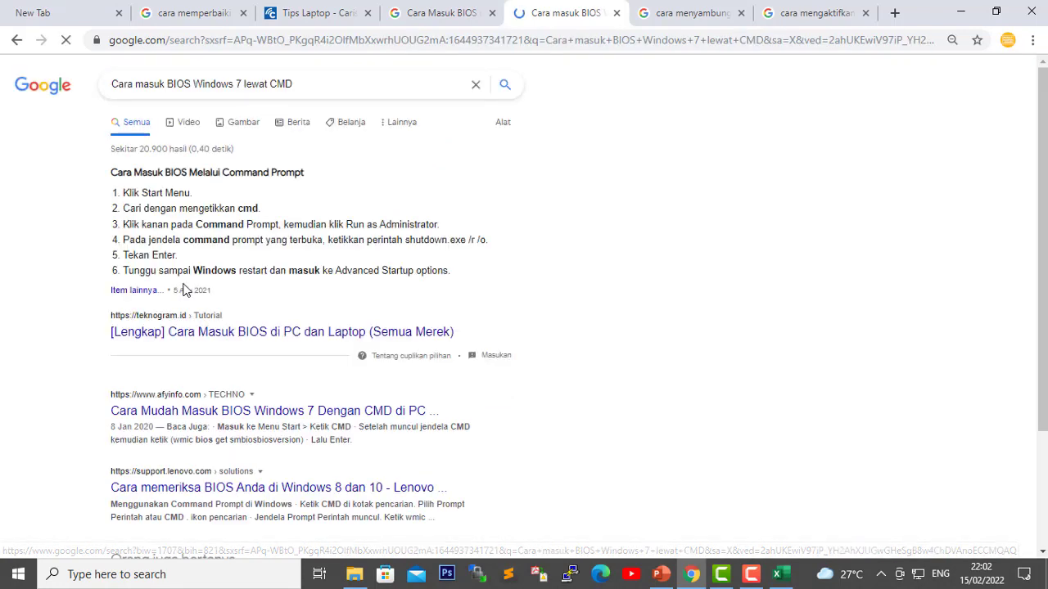
pyautogui.click(315, 85)
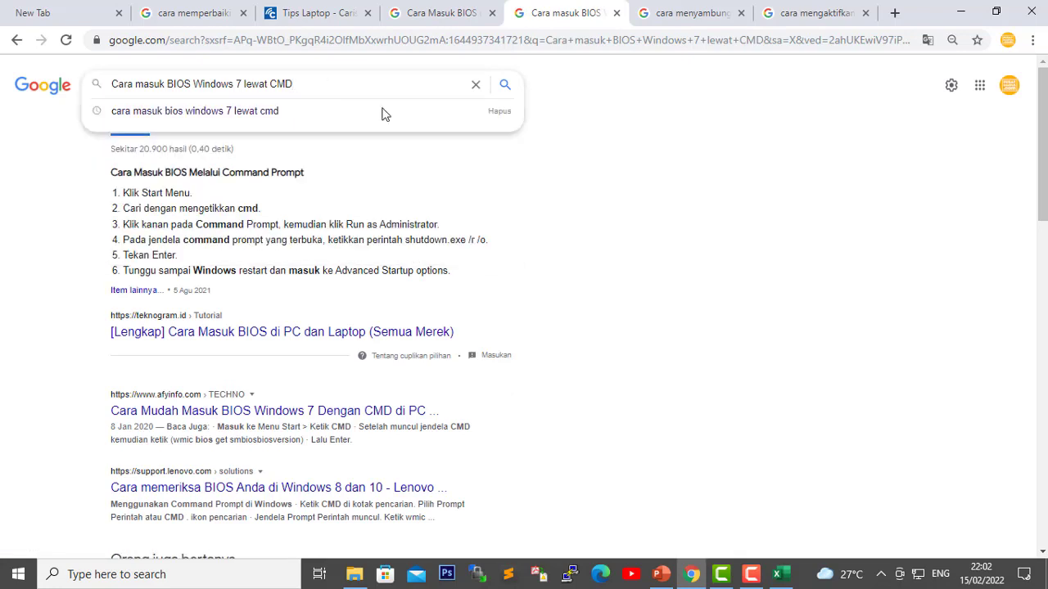
pyautogui.click(385, 112)
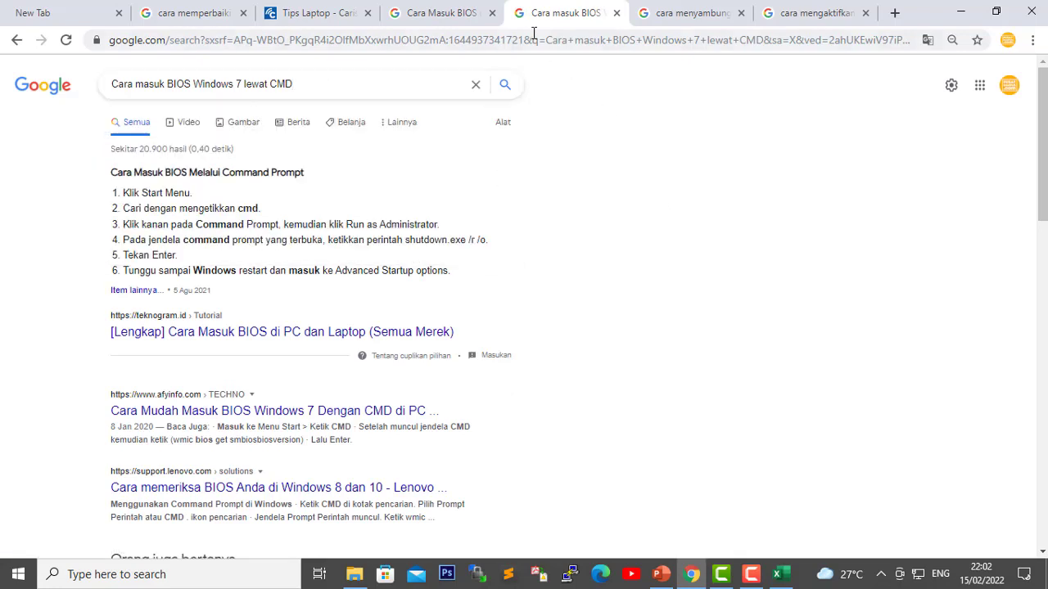
# Step: Move the CMD keyword's browser tab beside the Carisinyal tab and return to Carisinyal's article list
pyautogui.moveTo(533, 18); pyautogui.dragTo(413, 16)
pyautogui.click(311, 14)
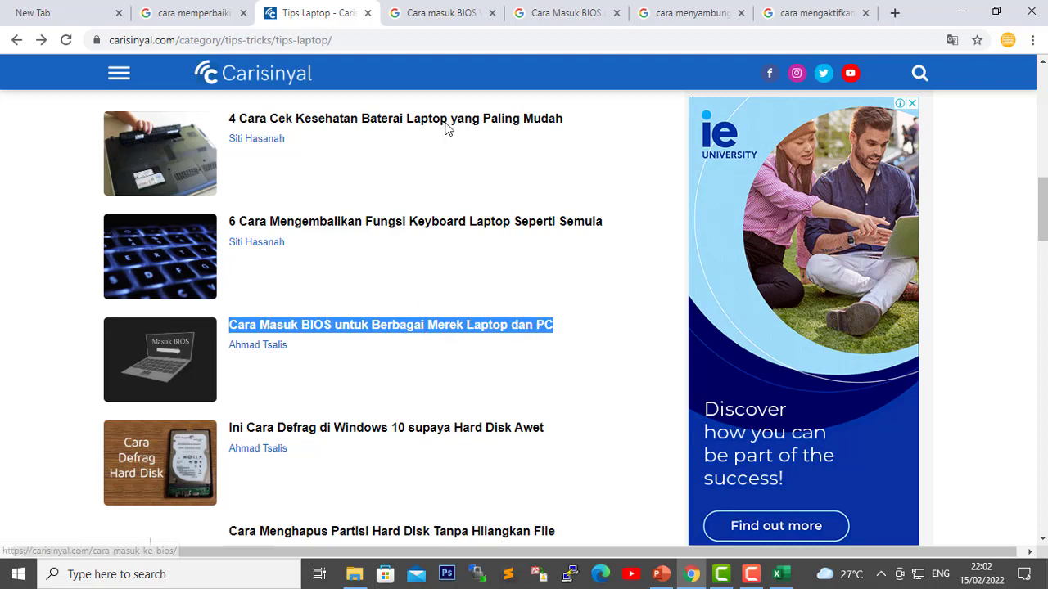
# Step: Copy the search text "Cara masuk BIOS Windows 7 lewat CMD" from its Google results page
pyautogui.click(420, 16)
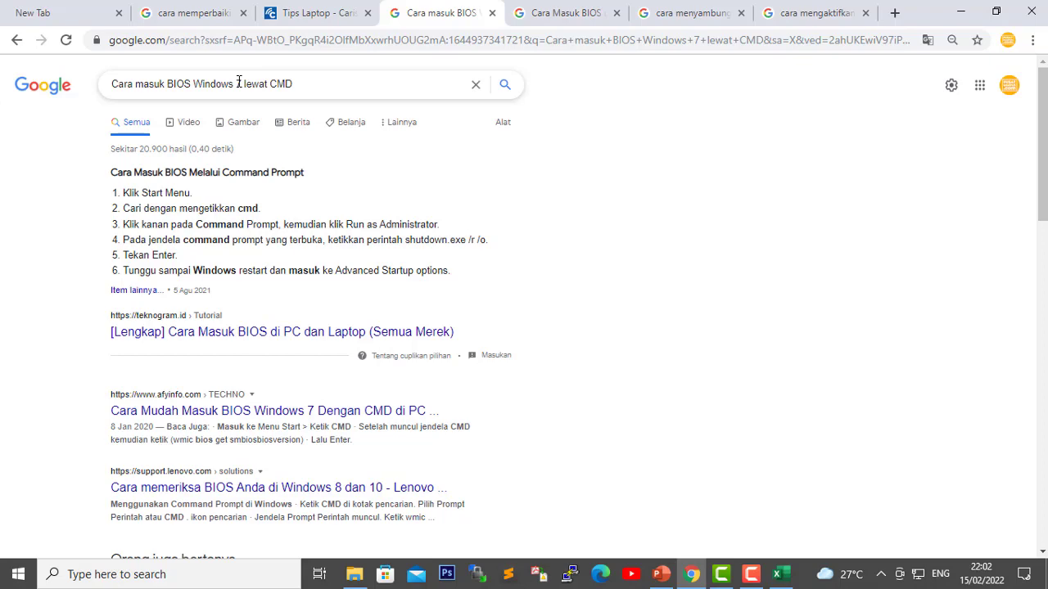
pyautogui.moveTo(303, 84); pyautogui.dragTo(97, 99)
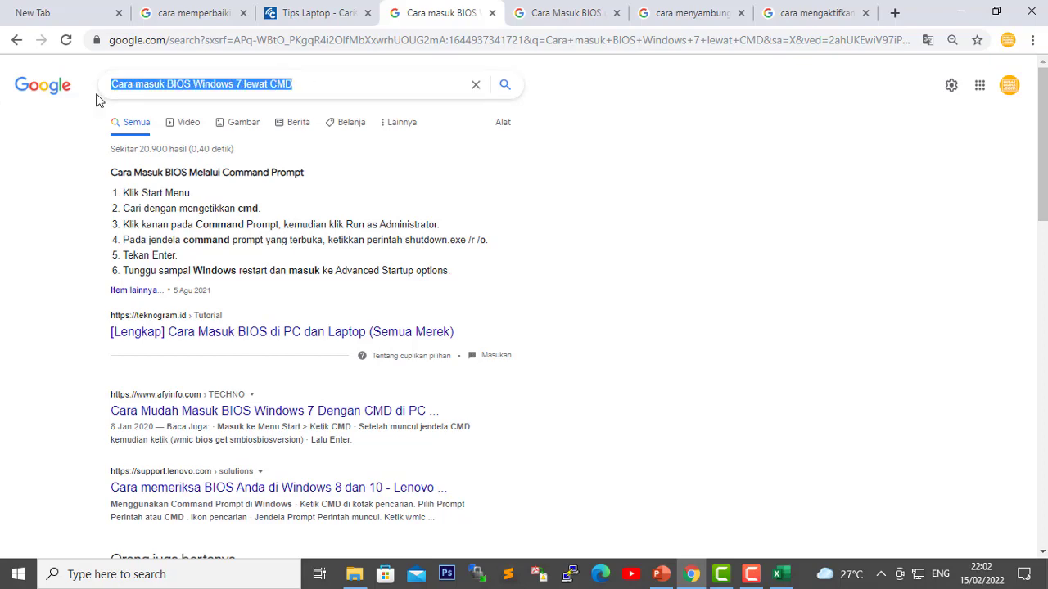
pyautogui.click(306, 12)
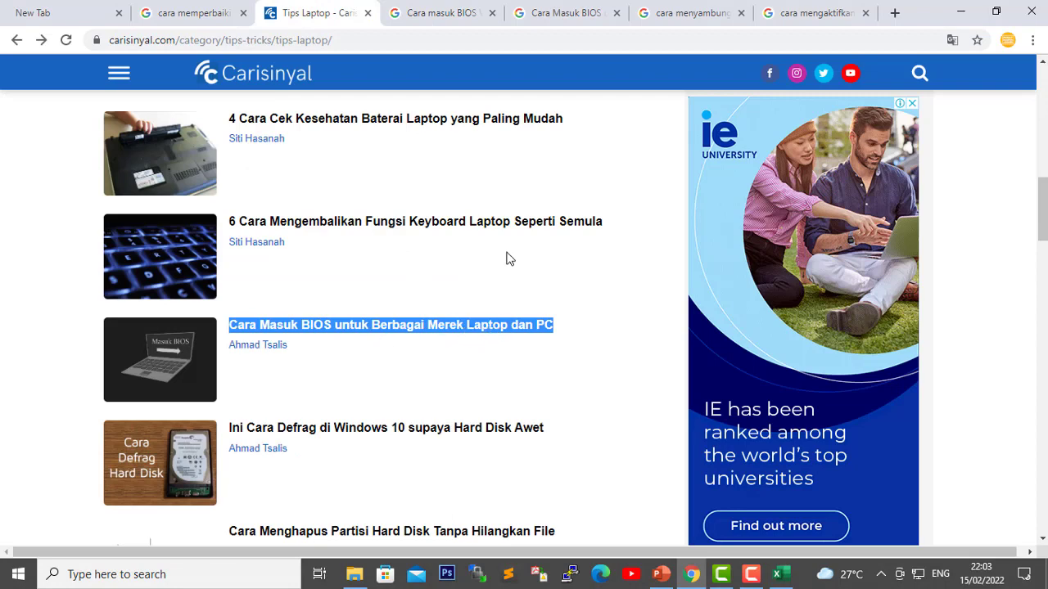
pyautogui.click(412, 16)
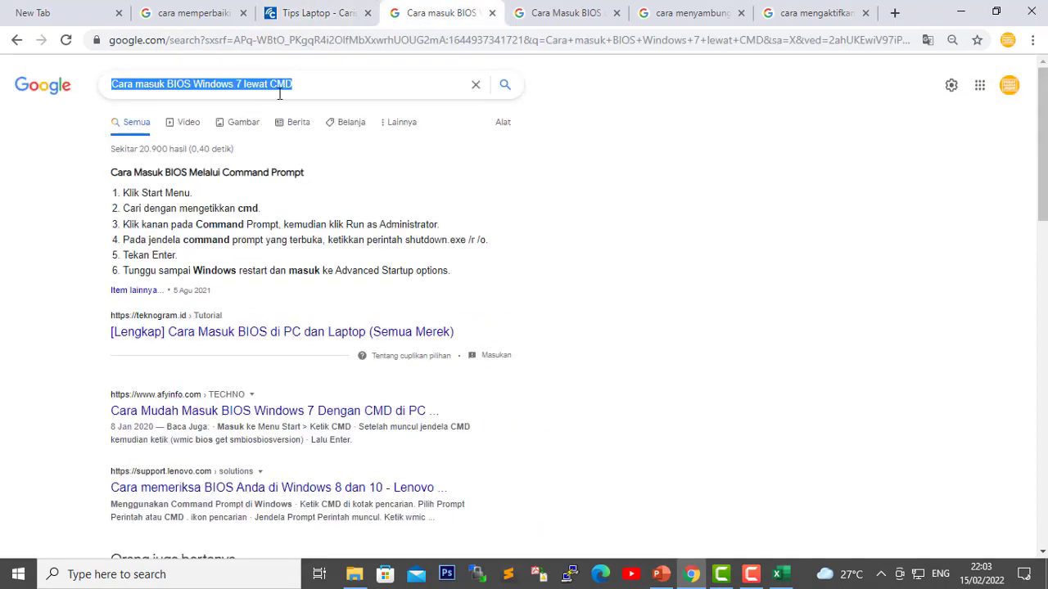
pyautogui.click(302, 80)
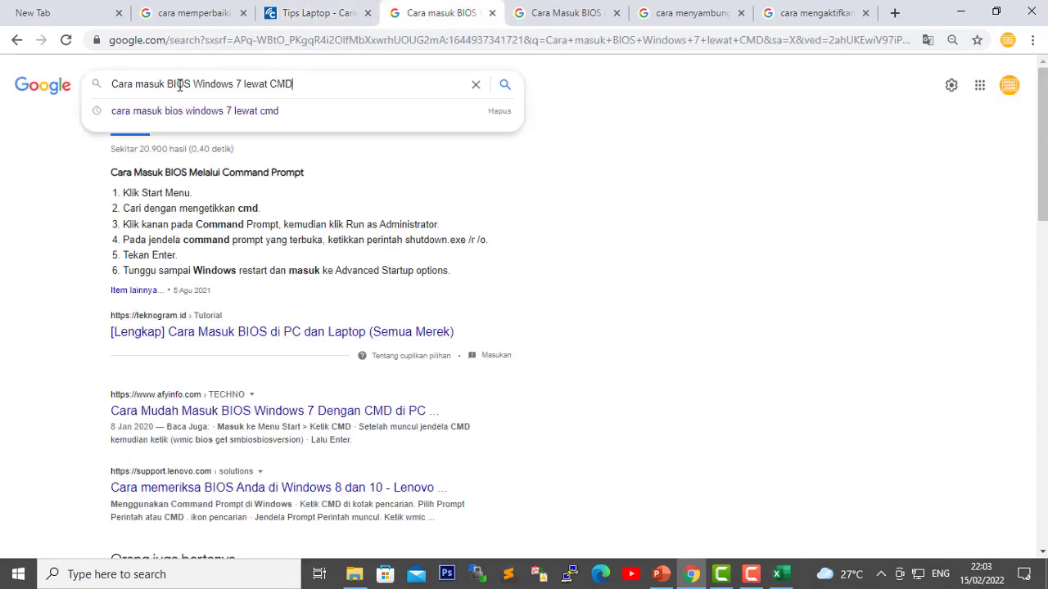
pyautogui.moveTo(308, 83); pyautogui.dragTo(103, 85)
pyautogui.rightClick(138, 84)
pyautogui.click(147, 137)
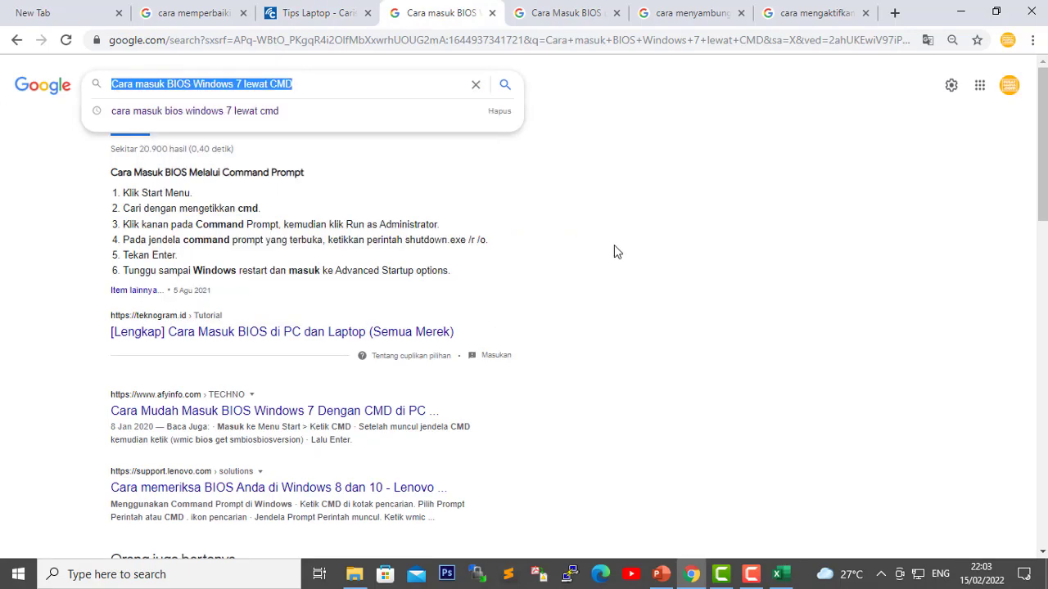
# Step: Check the related searches for the CMD keyword and paste the copied keyword into cell B3 of the Excel list
pyautogui.click(636, 390)
pyautogui.scroll(-6, 655, 409)
pyautogui.scroll(-5, 663, 421)
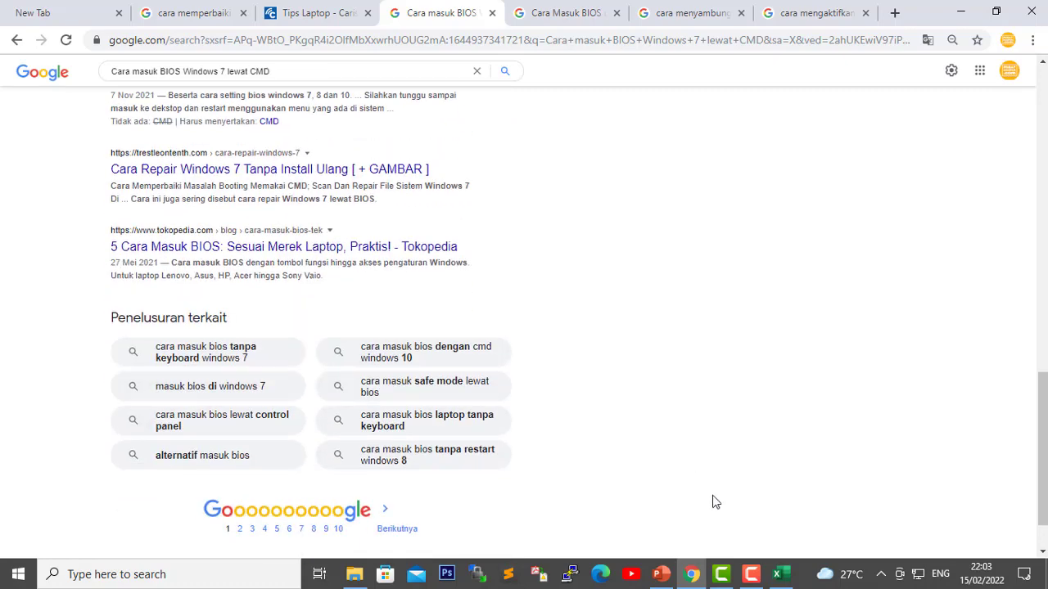
pyautogui.click(780, 574)
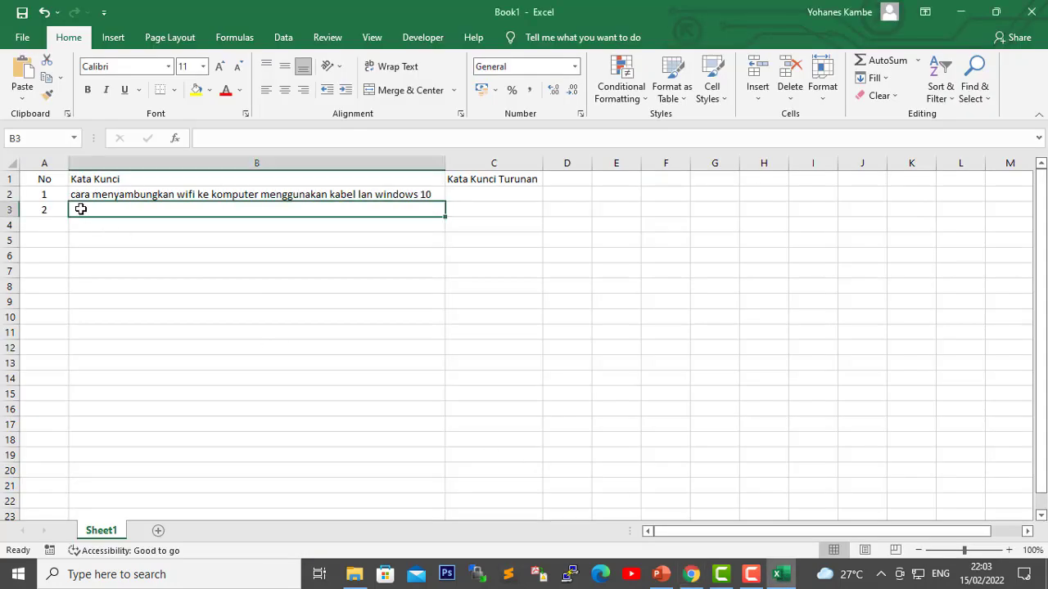
pyautogui.hotkey('ctrl', 'v')
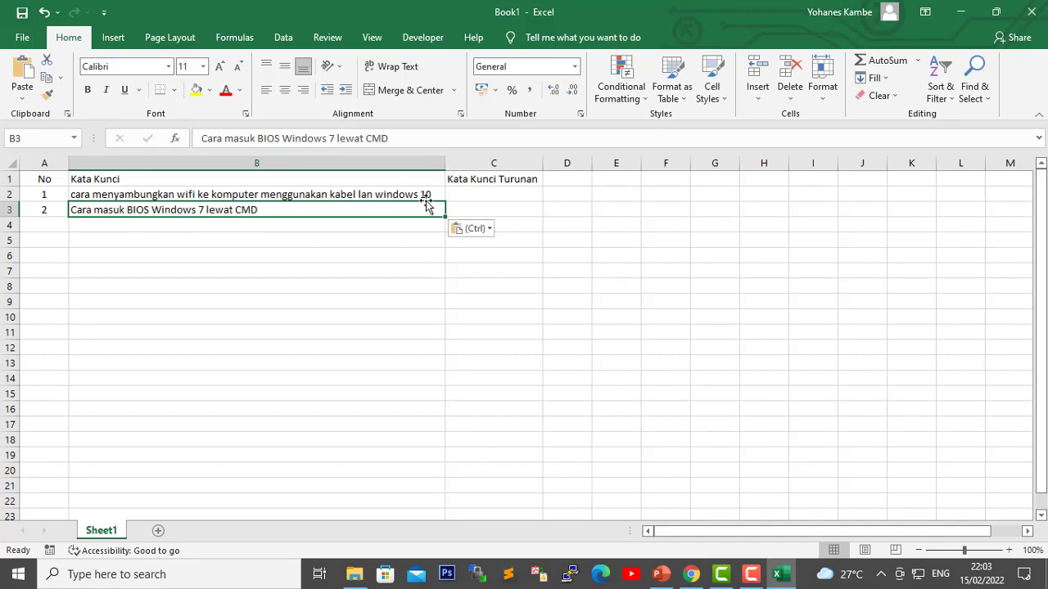
# Step: Return to Chrome and open the related search "cara masuk bios tanpa keyboard windows 7" to use as a derived keyword
pyautogui.click(462, 206)
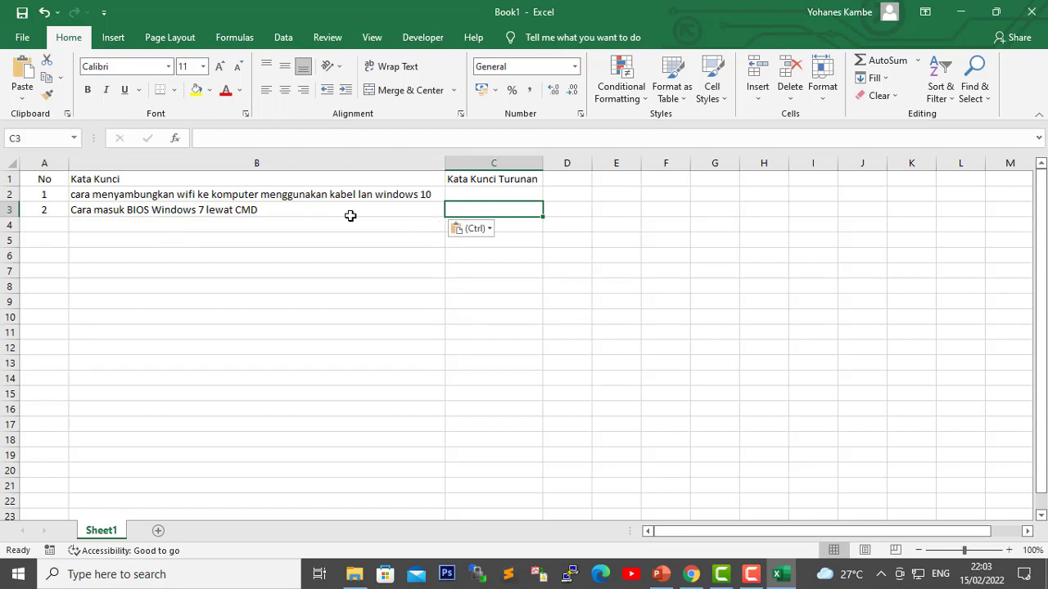
pyautogui.click(305, 209)
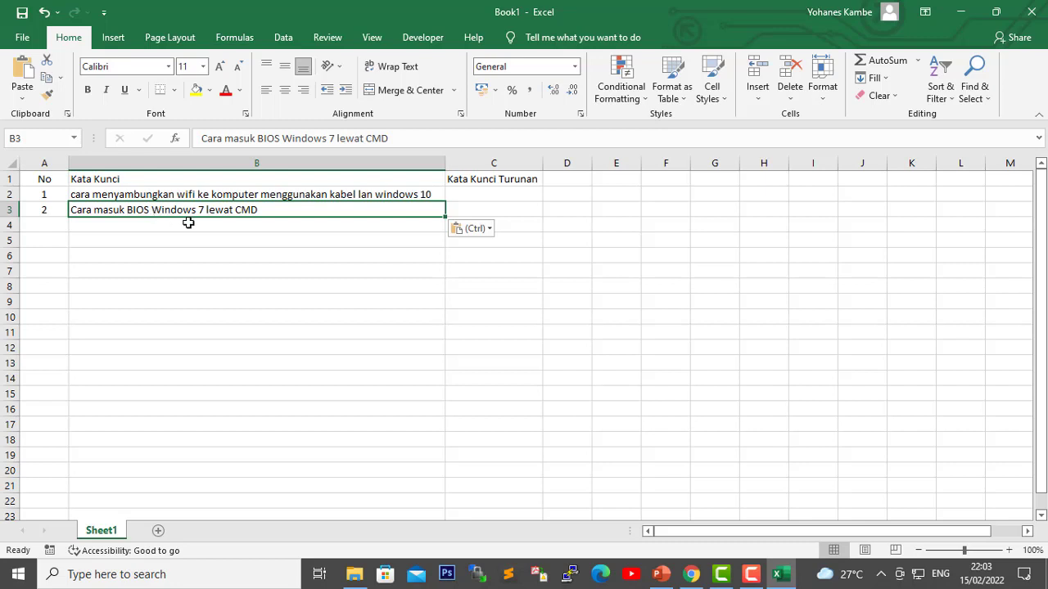
pyautogui.click(469, 207)
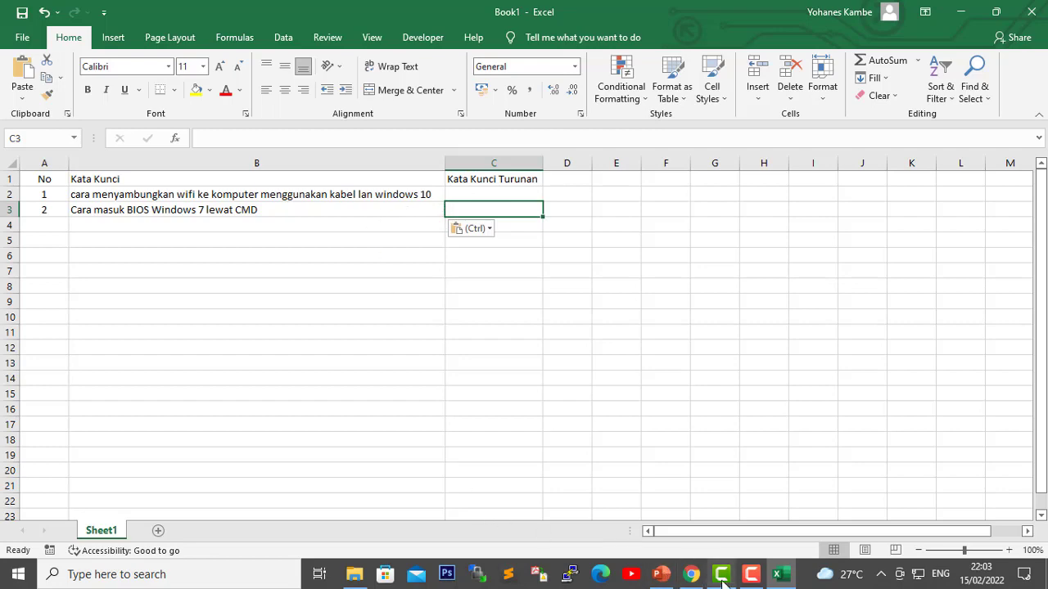
pyautogui.click(691, 574)
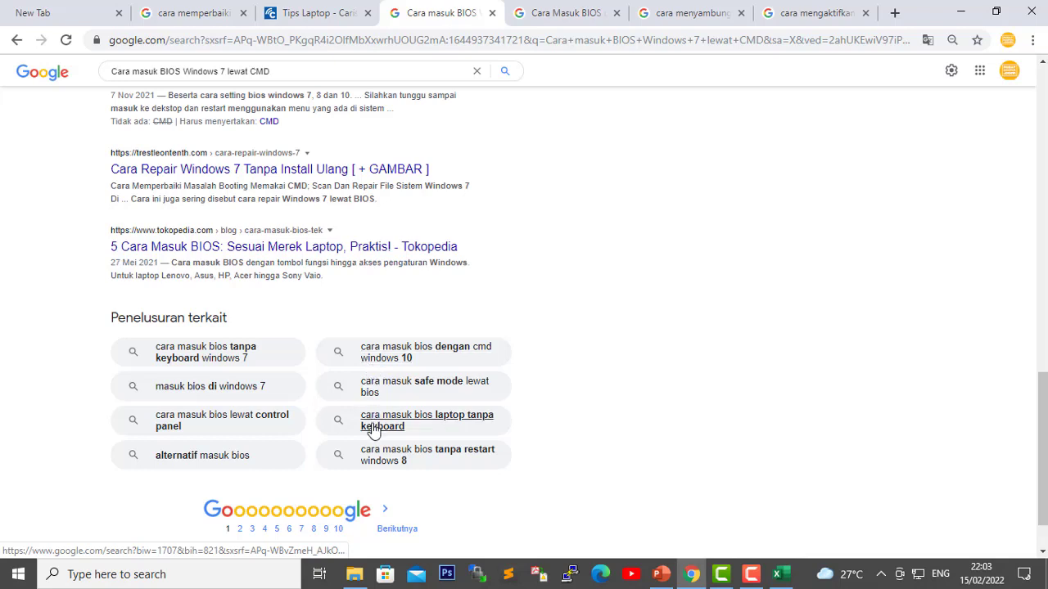
pyautogui.click(194, 358)
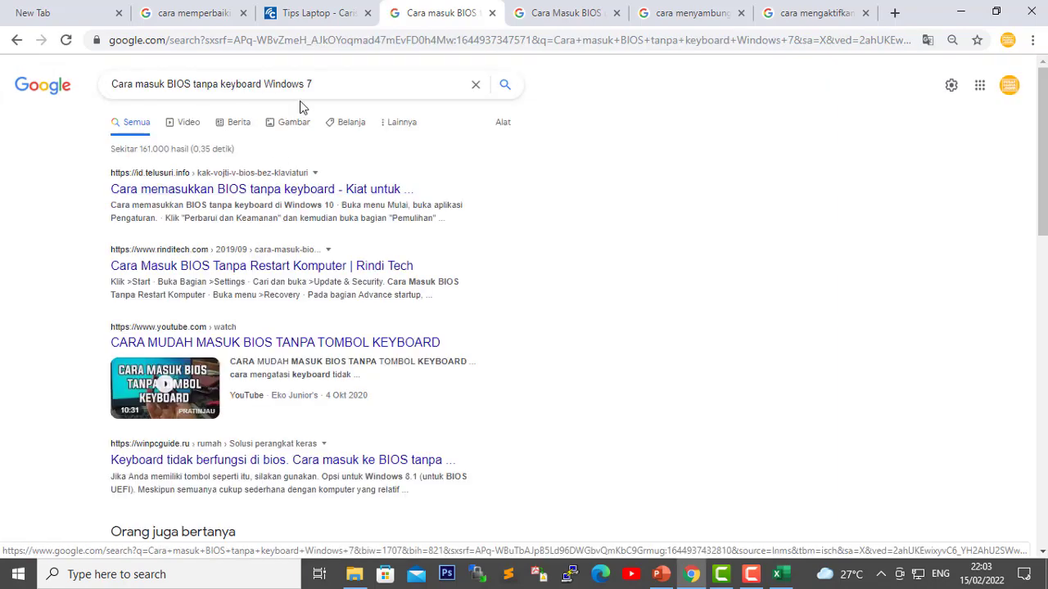
# Step: Copy the search text "Cara masuk BIOS tanpa keyboard Windows 7" into Excel cell C3 and fit column C to its contents
pyautogui.moveTo(324, 84); pyautogui.dragTo(119, 85)
pyautogui.rightClick(155, 84)
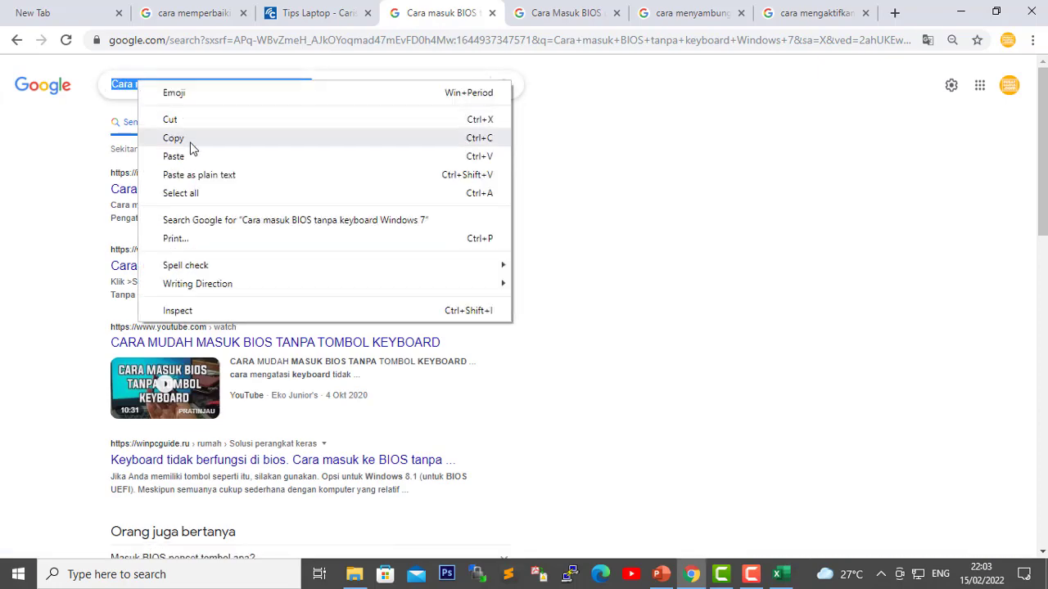
pyautogui.click(190, 139)
pyautogui.click(781, 574)
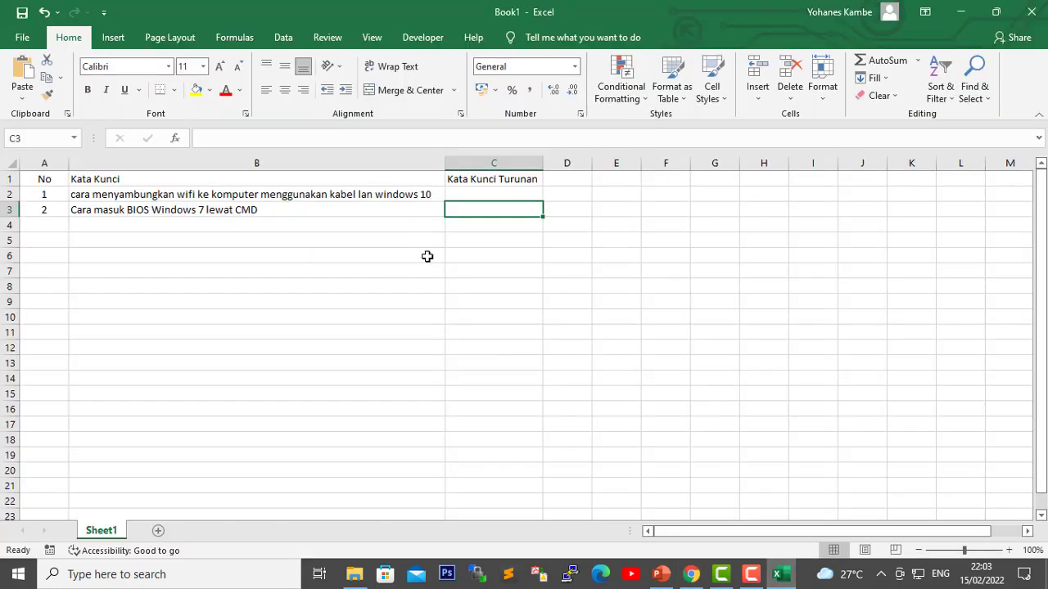
pyautogui.hotkey('ctrl', 'v')
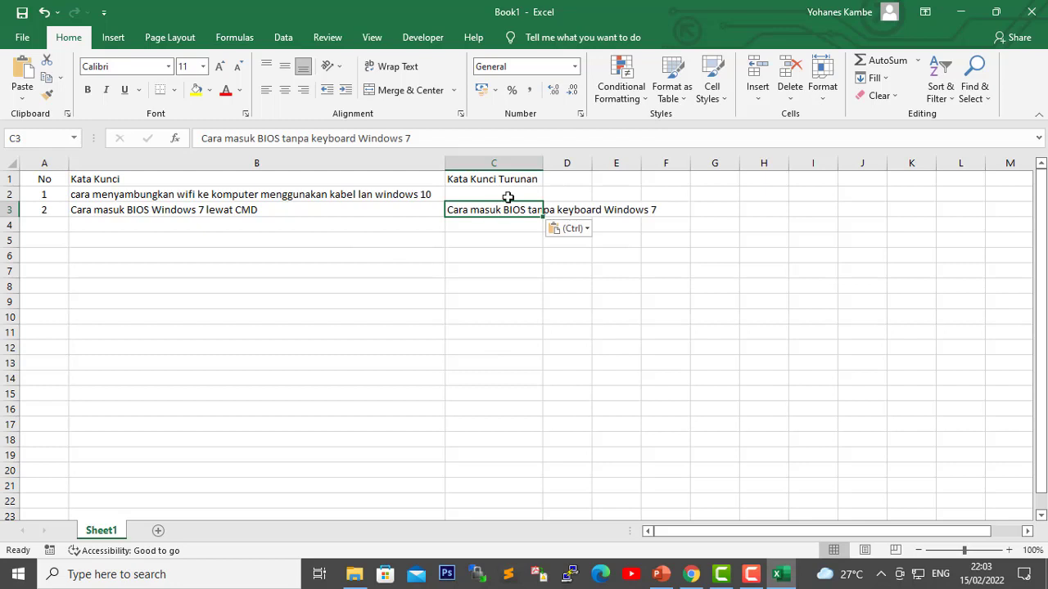
pyautogui.doubleClick(543, 165)
pyautogui.click(501, 287)
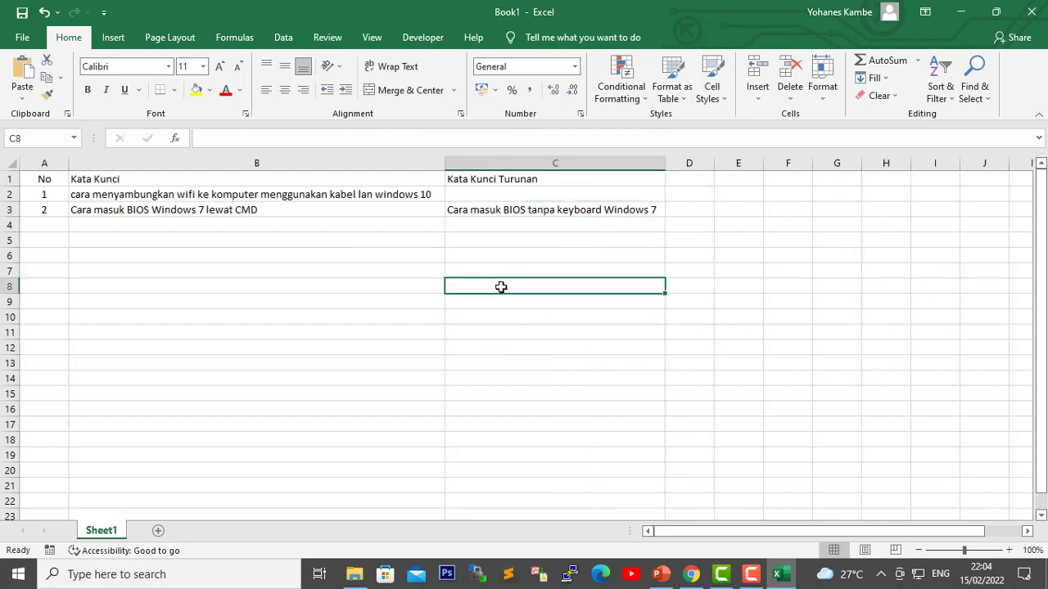
# Step: Compare the main BIOS keyword in B3 with its derived keyword in C3
pyautogui.click(164, 211)
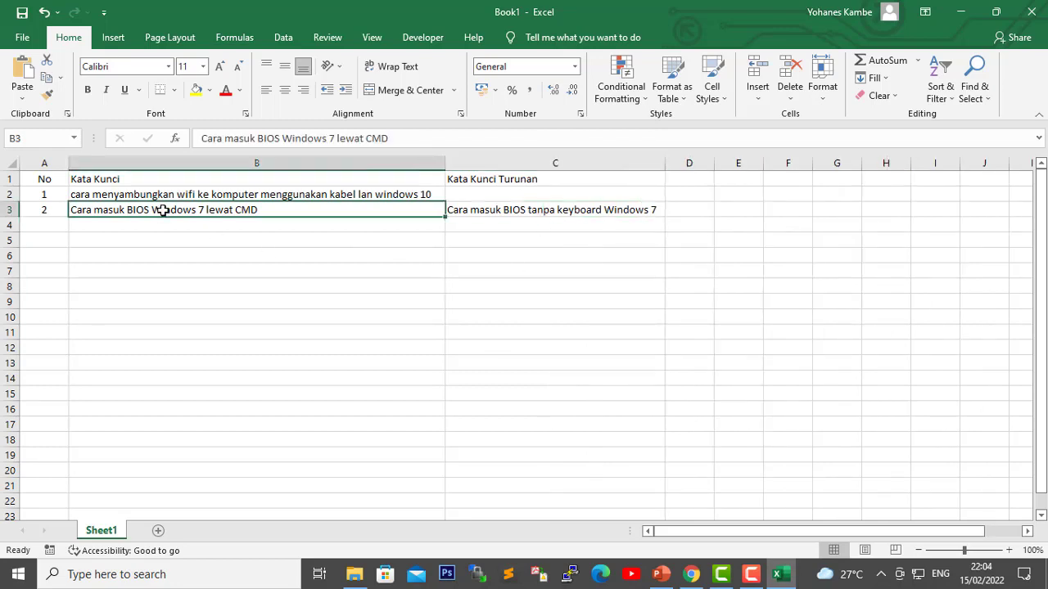
pyautogui.click(475, 211)
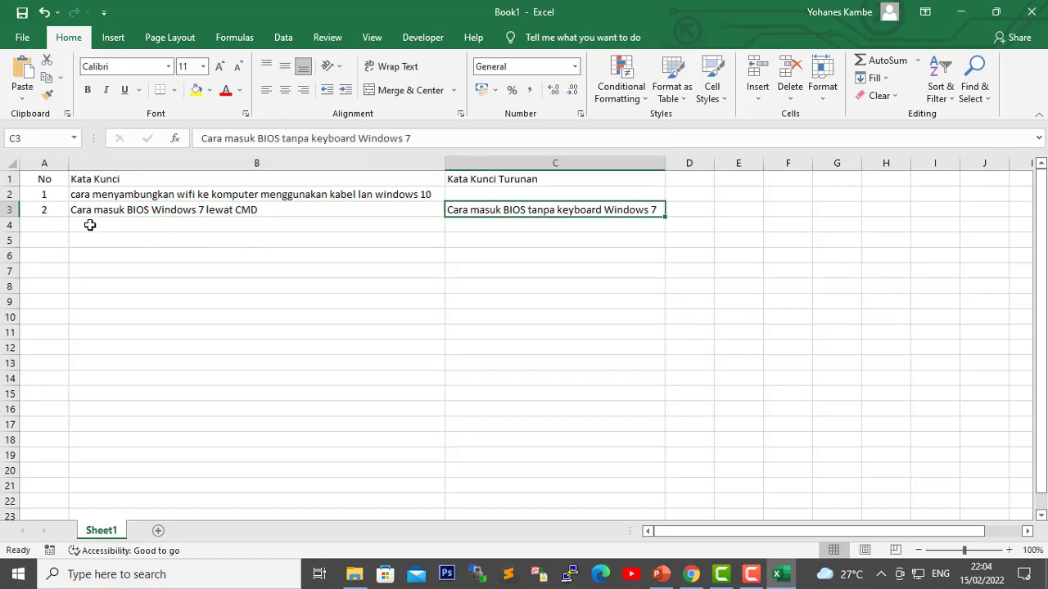
pyautogui.moveTo(110, 211); pyautogui.dragTo(450, 208)
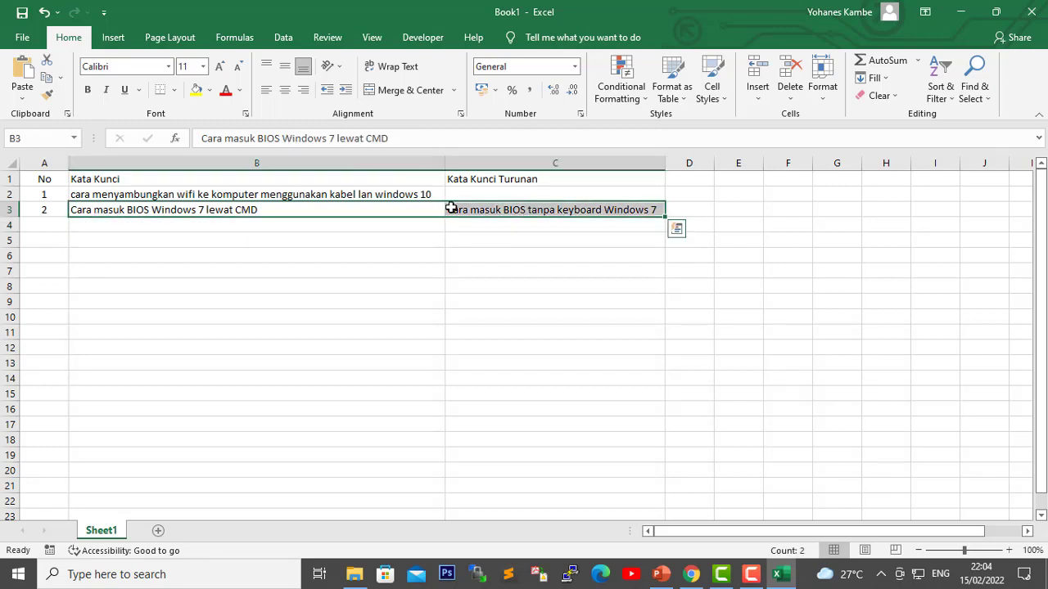
pyautogui.click(372, 285)
pyautogui.moveTo(183, 212); pyautogui.dragTo(475, 214)
pyautogui.click(368, 211)
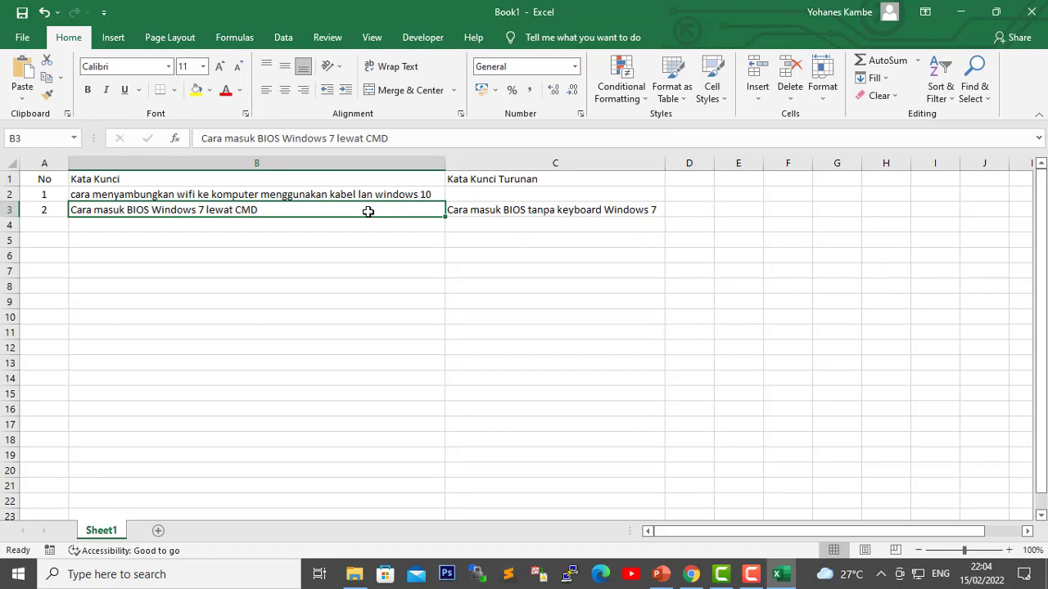
pyautogui.click(476, 210)
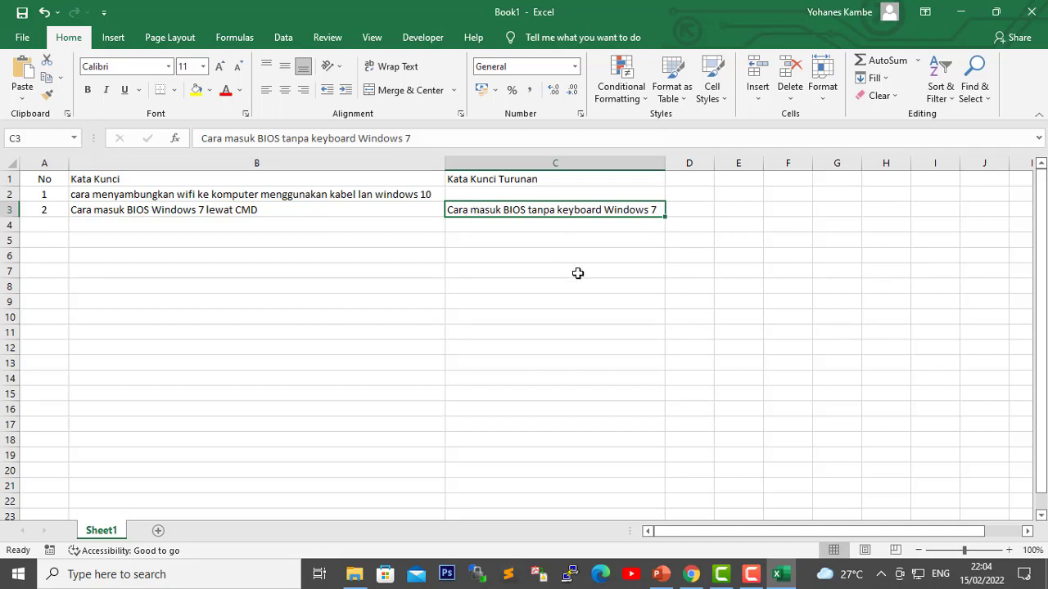
pyautogui.click(153, 205)
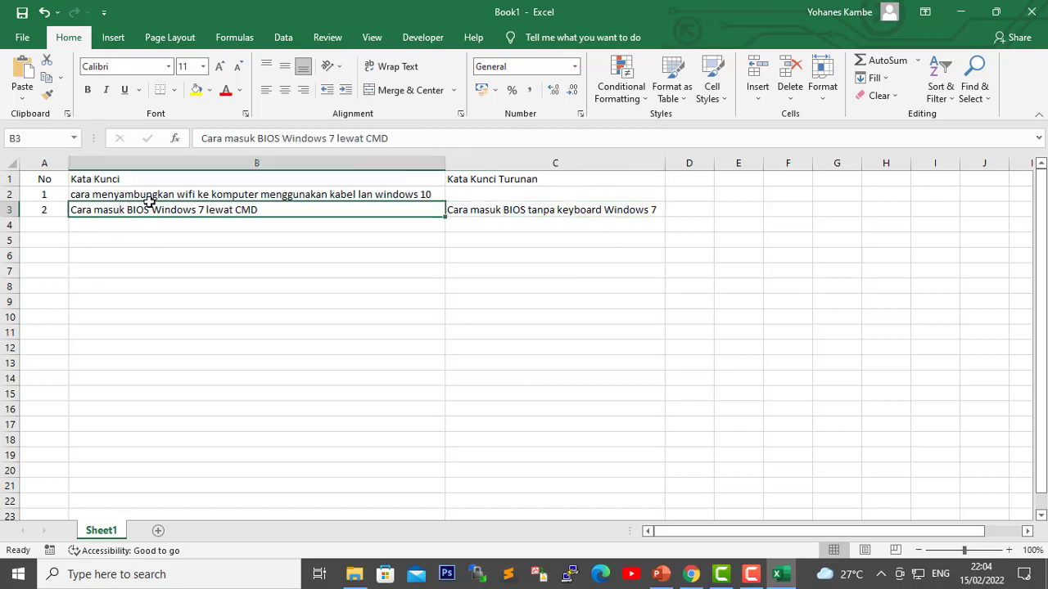
pyautogui.keyDown('shift'); pyautogui.click(460, 214); pyautogui.keyUp('shift')
# Step: Search Google for the LAN keyword copied from B2 and open its related search on connecting Indihome WiFi to a computer
pyautogui.click(288, 195)
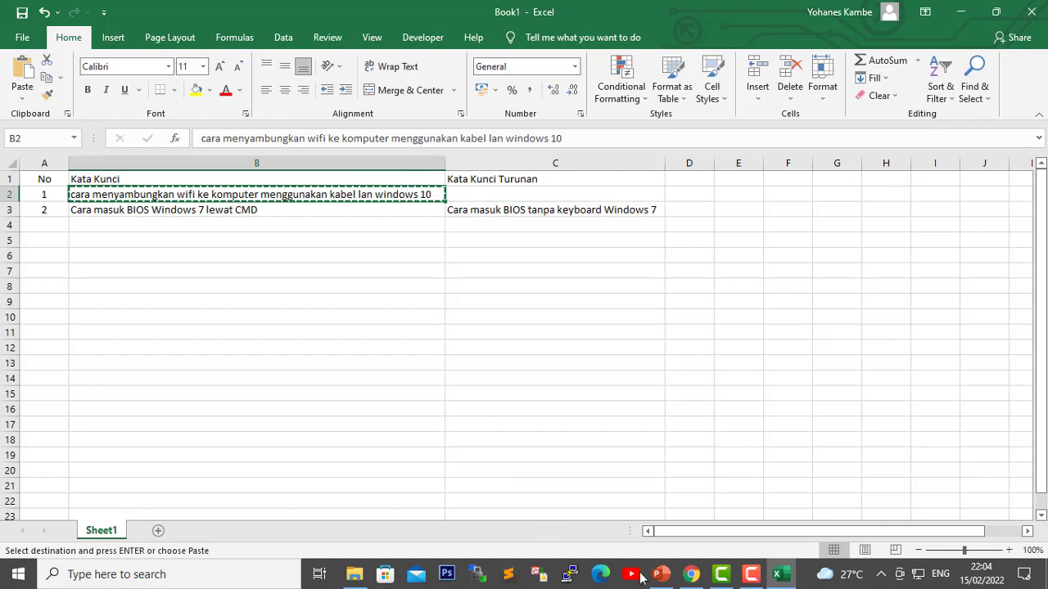
pyautogui.click(692, 574)
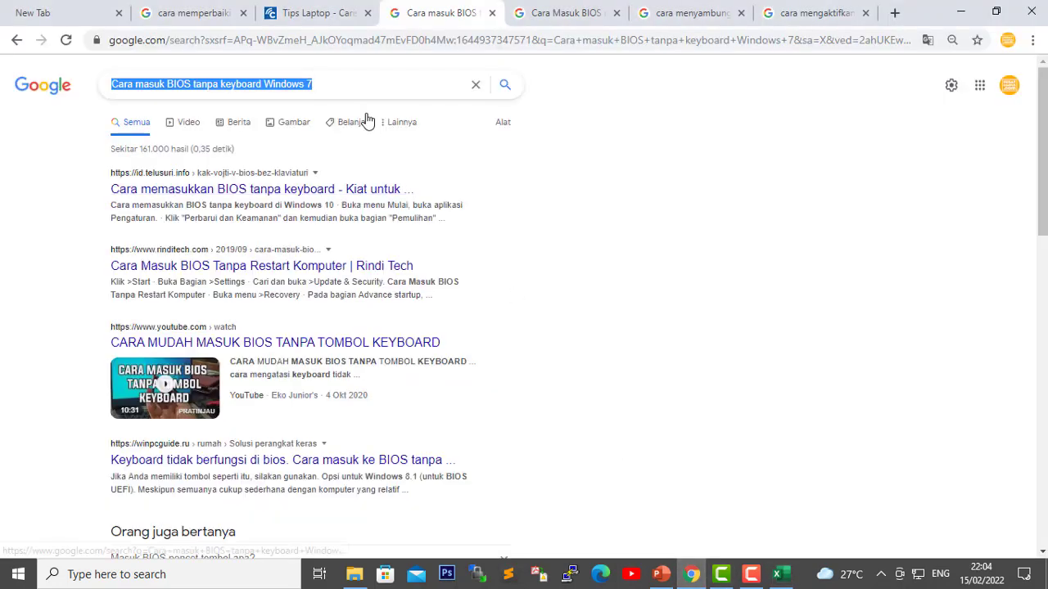
pyautogui.hotkey('ctrl', 'v')
pyautogui.press('Return')
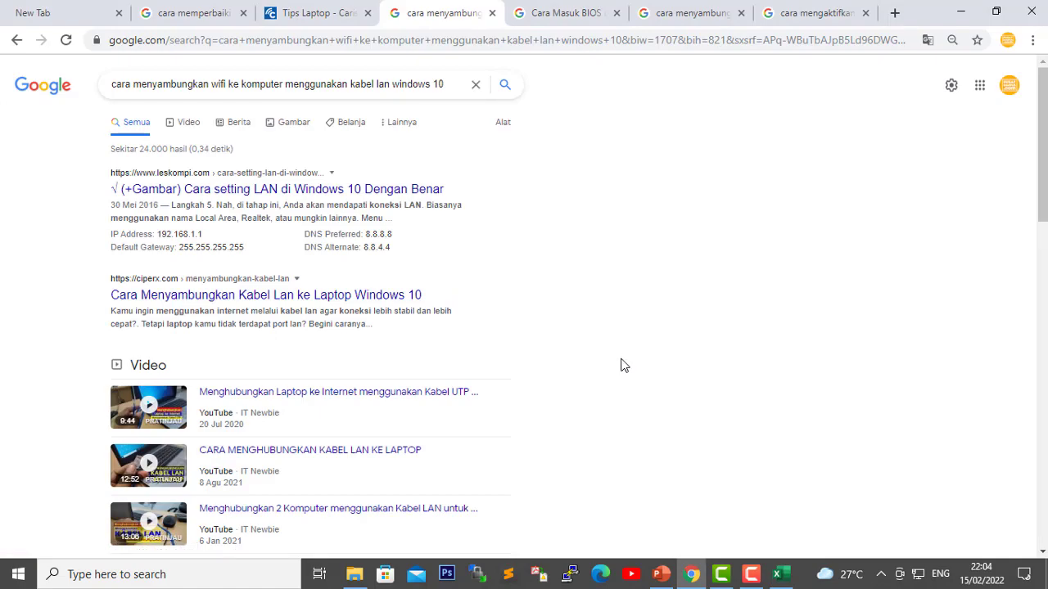
pyautogui.scroll(-15, 621, 365)
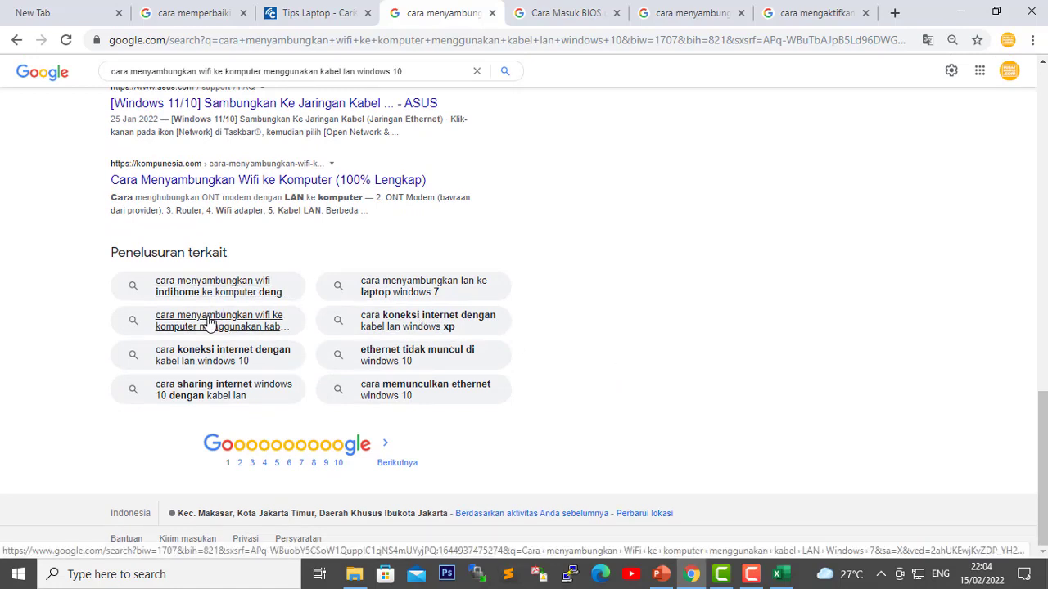
pyautogui.click(209, 290)
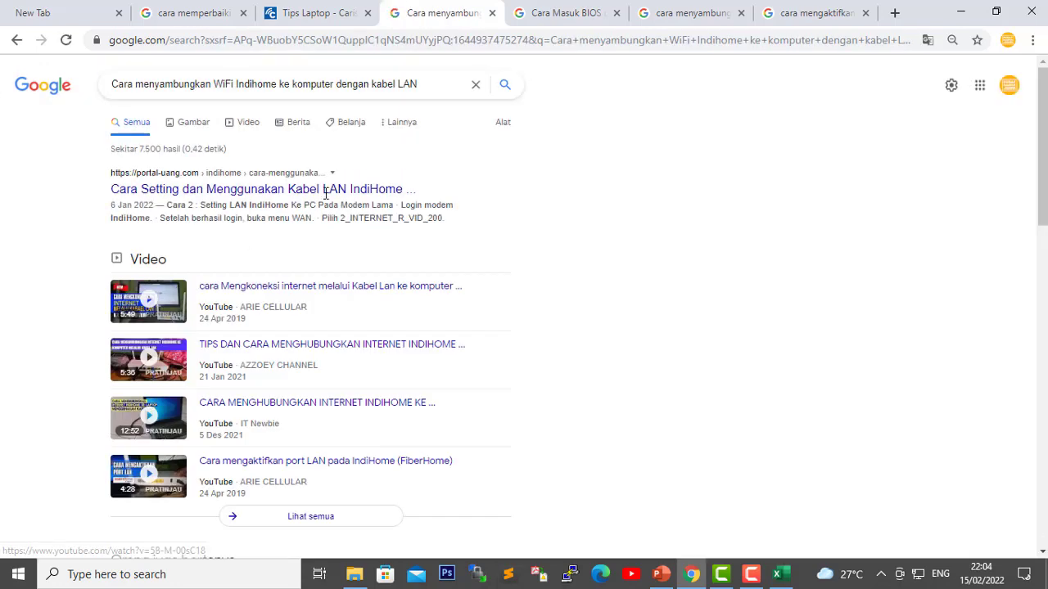
# Step: Try "Cara menyambungkan WiFi Indihome ke komputer dengan kabel LAN" as the derived keyword in Excel cell C2 and clear the cell again
pyautogui.moveTo(435, 82); pyautogui.dragTo(71, 107)
pyautogui.rightClick(136, 85)
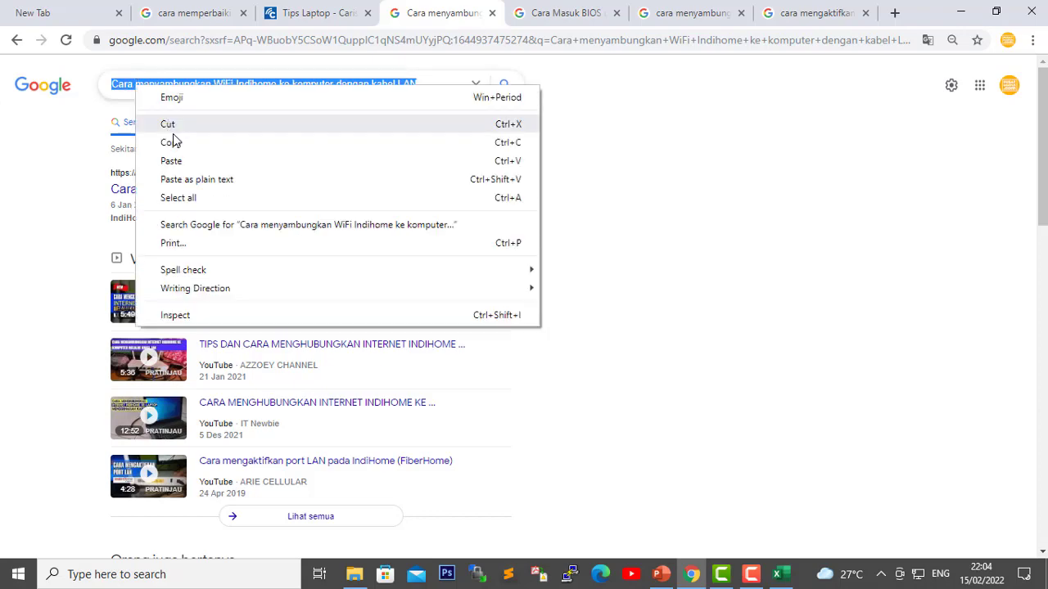
pyautogui.click(171, 142)
pyautogui.click(781, 576)
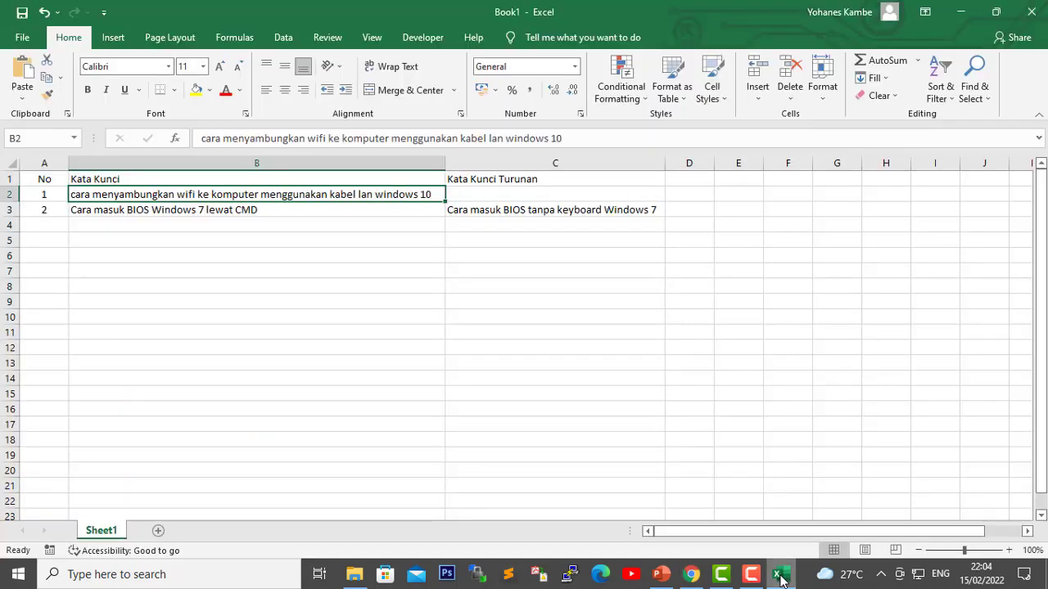
pyautogui.click(479, 187)
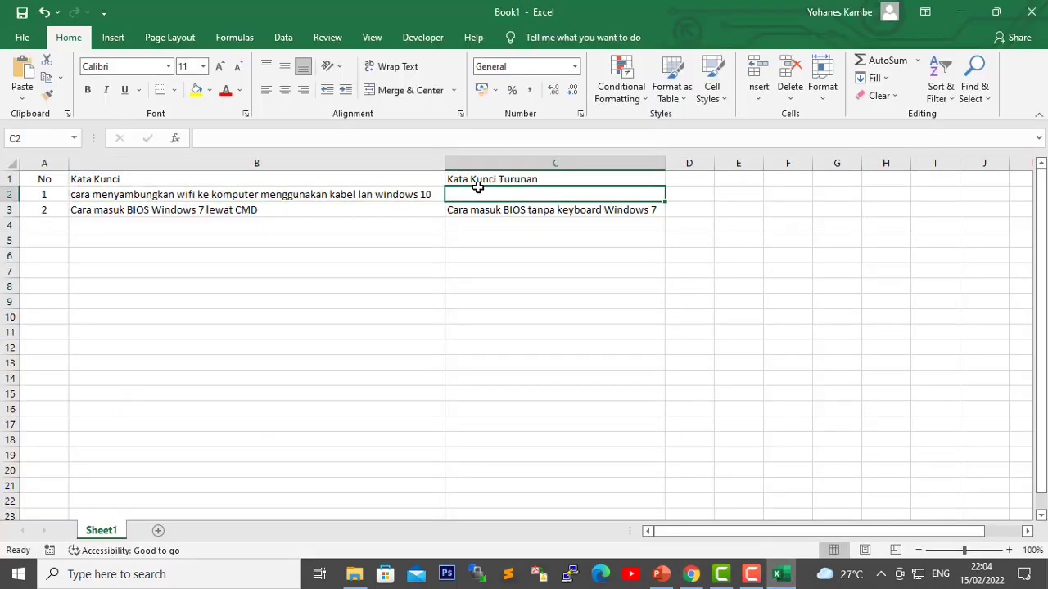
pyautogui.hotkey('ctrl', 'v')
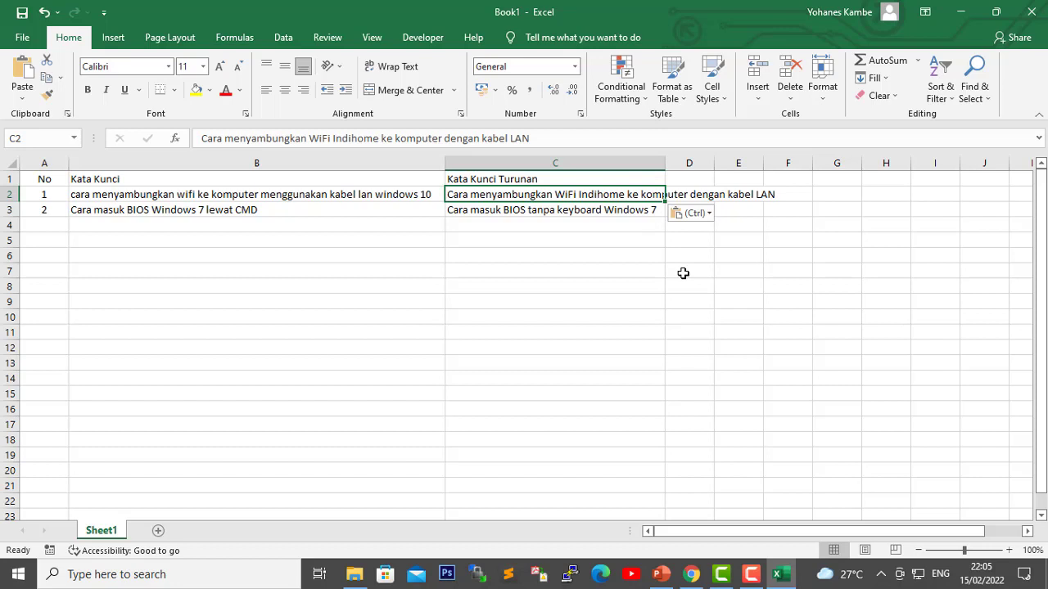
pyautogui.press('Delete')
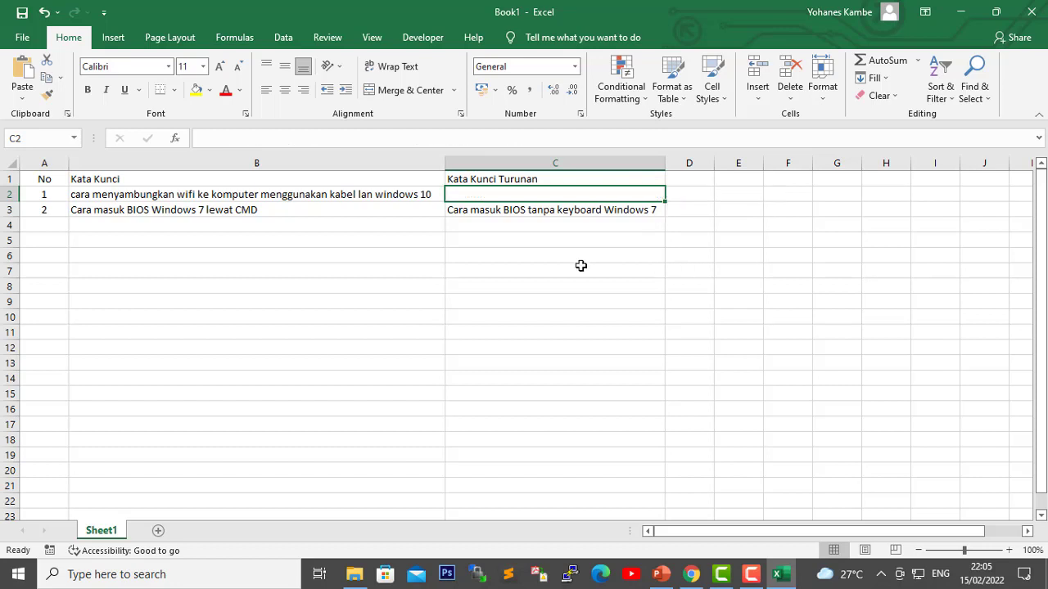
# Step: Switch to Chrome and open the related Google search "cara menghubungkan wifi ke komputer tanpa kabel"
pyautogui.click(702, 580)
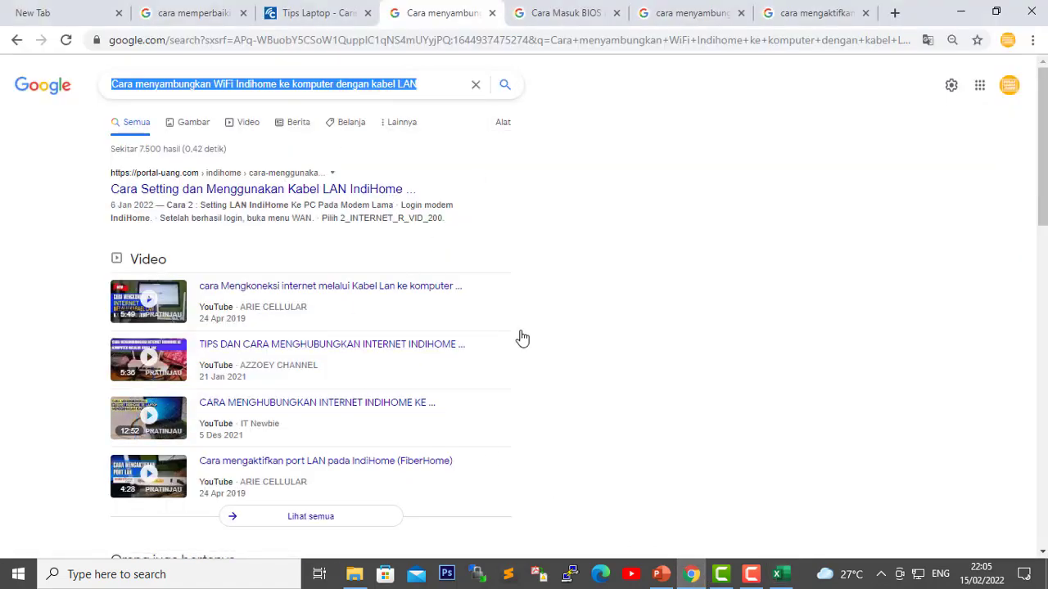
pyautogui.scroll(-5, 540, 360)
pyautogui.scroll(-5, 549, 382)
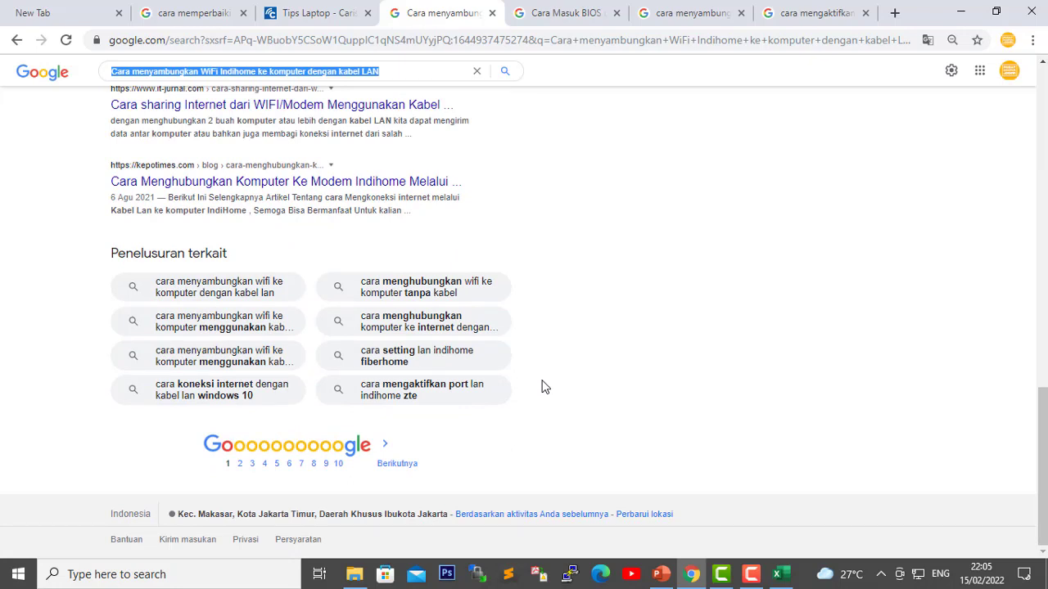
pyautogui.click(414, 288)
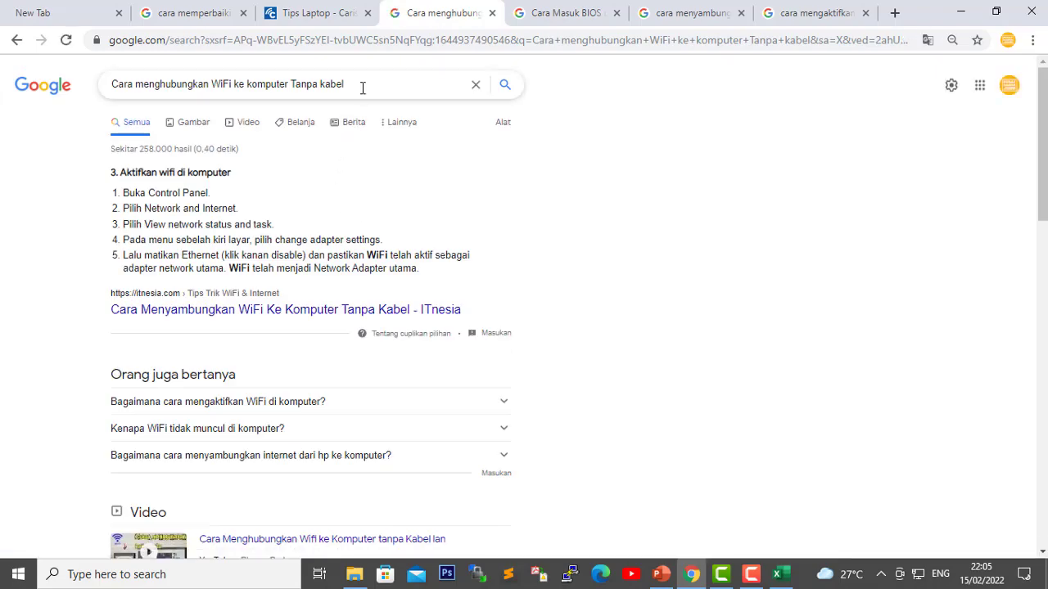
# Step: Copy the search text "Cara menghubungkan WiFi ke komputer Tanpa kabel" into Excel cell C2 and fit column C to its contents
pyautogui.tripleClick(300, 82)
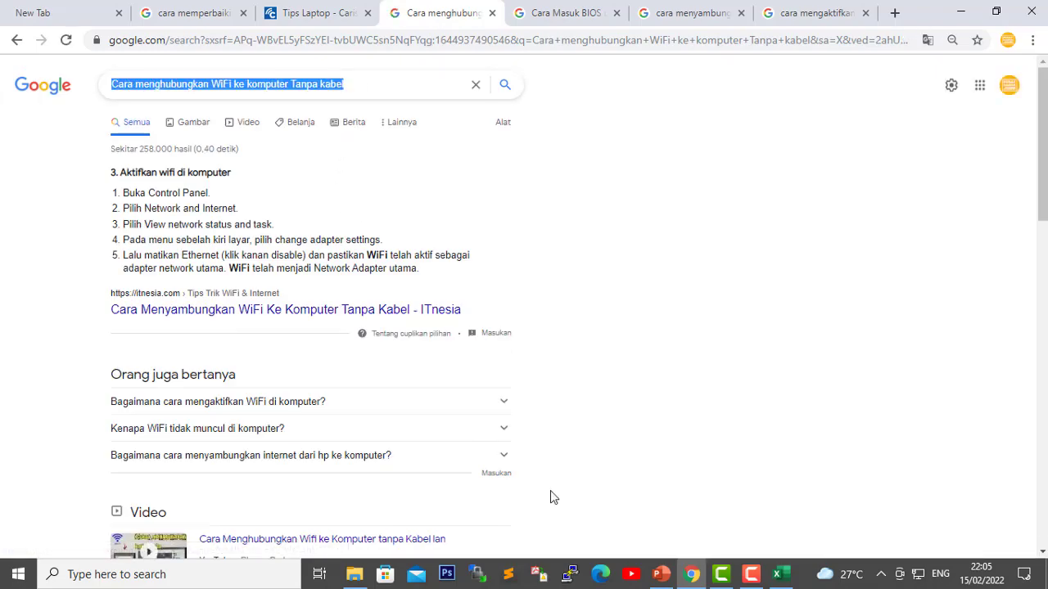
pyautogui.click(781, 573)
pyautogui.hotkey('ctrl', 'v')
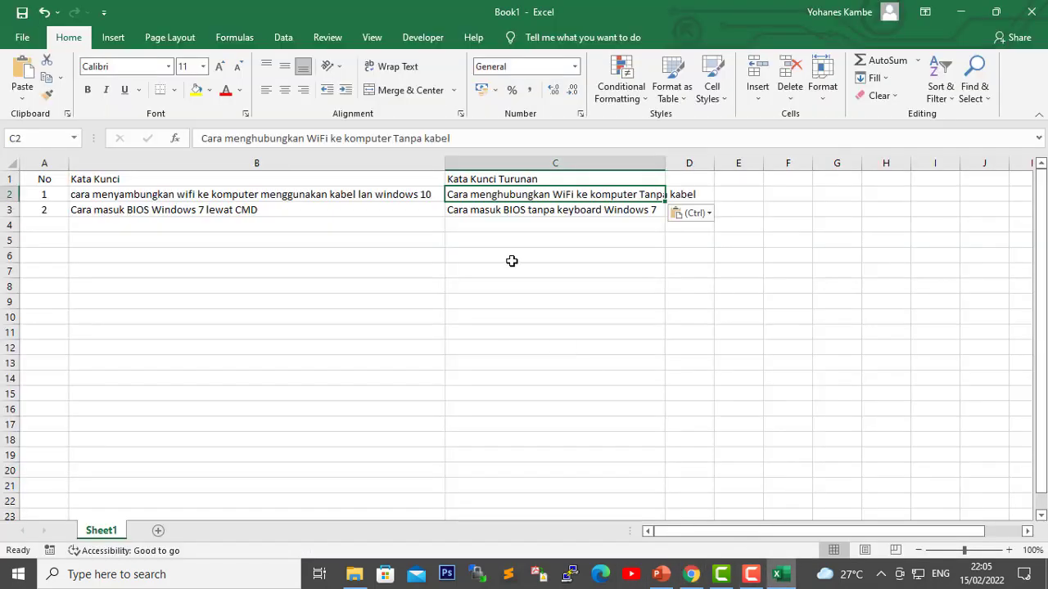
pyautogui.click(696, 346)
pyautogui.doubleClick(665, 163)
pyautogui.click(629, 303)
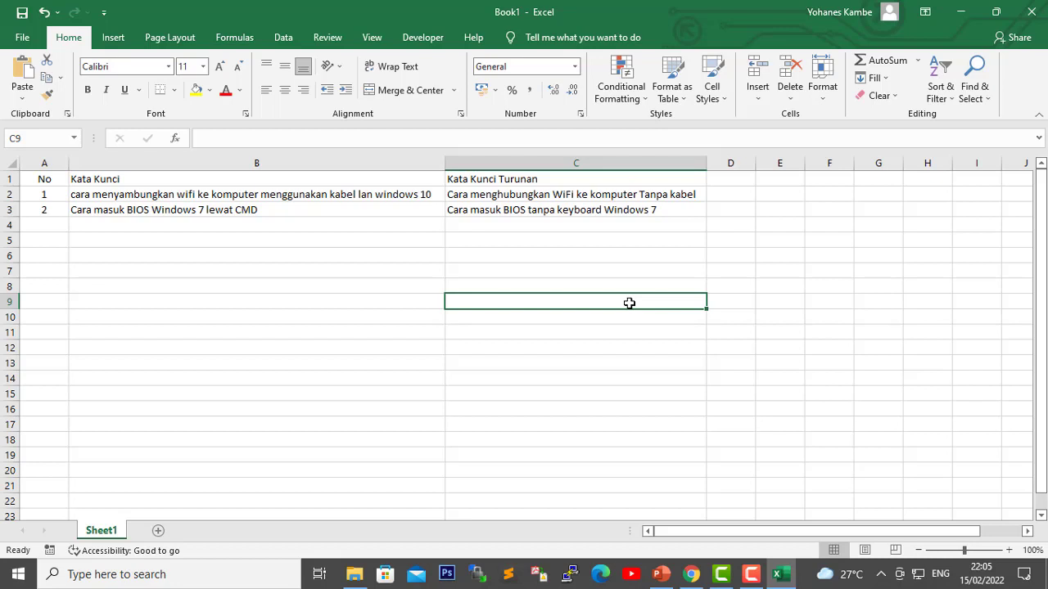
# Step: Compare the keywords in B2 and C2 and capitalize the first letter of the main keyword in B2
pyautogui.click(509, 194)
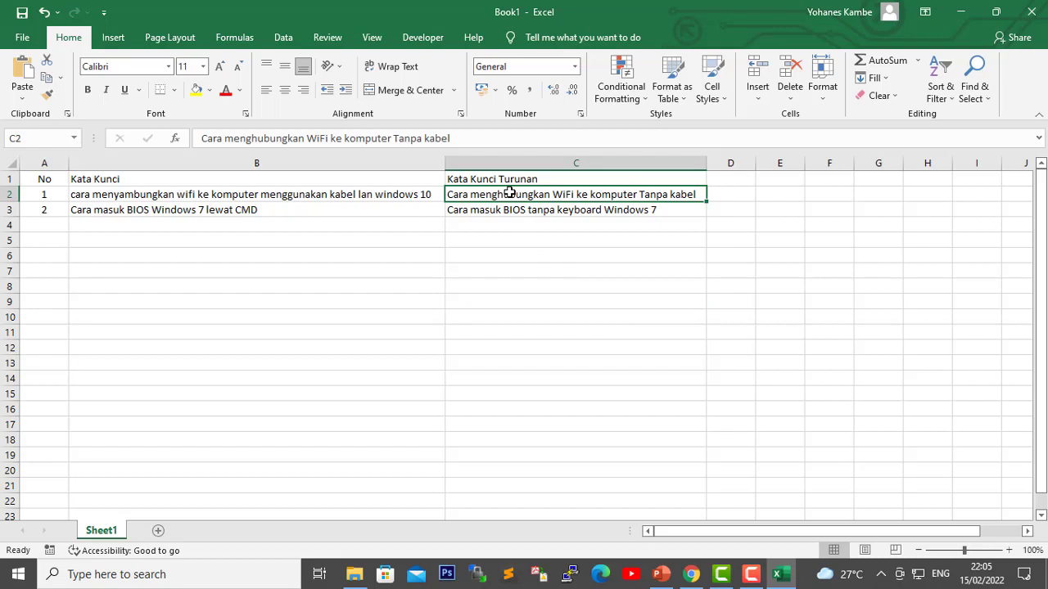
pyautogui.click(313, 197)
pyautogui.moveTo(474, 192); pyautogui.dragTo(398, 194)
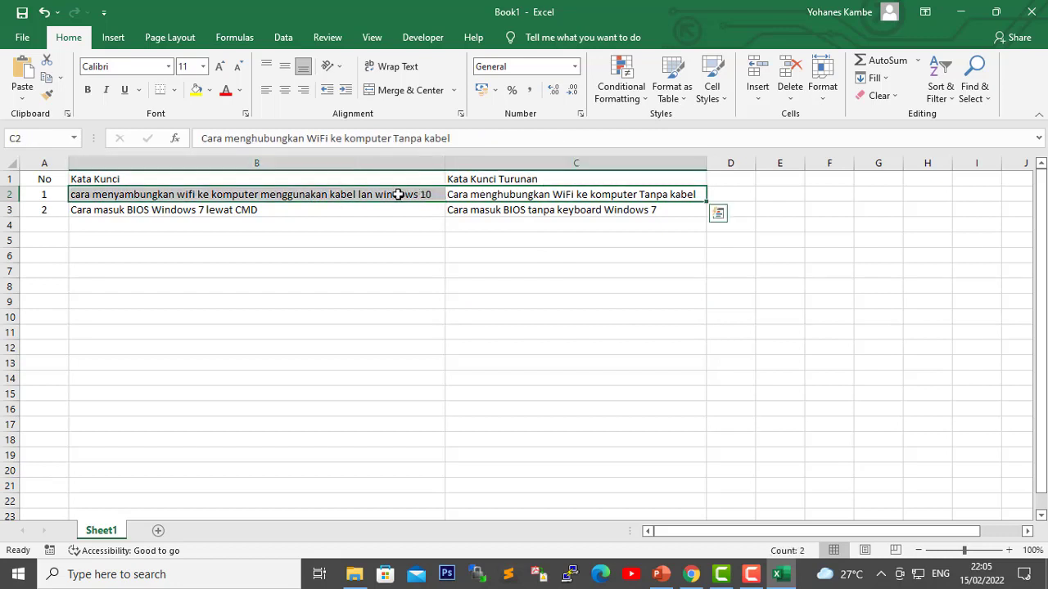
pyautogui.click(404, 274)
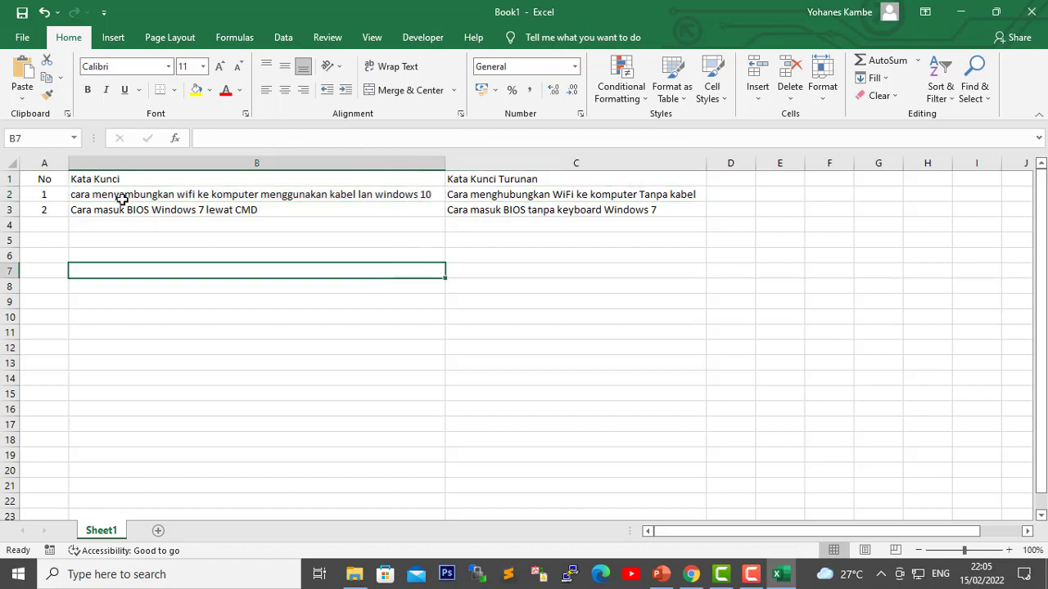
pyautogui.click(76, 195)
pyautogui.doubleClick(77, 195)
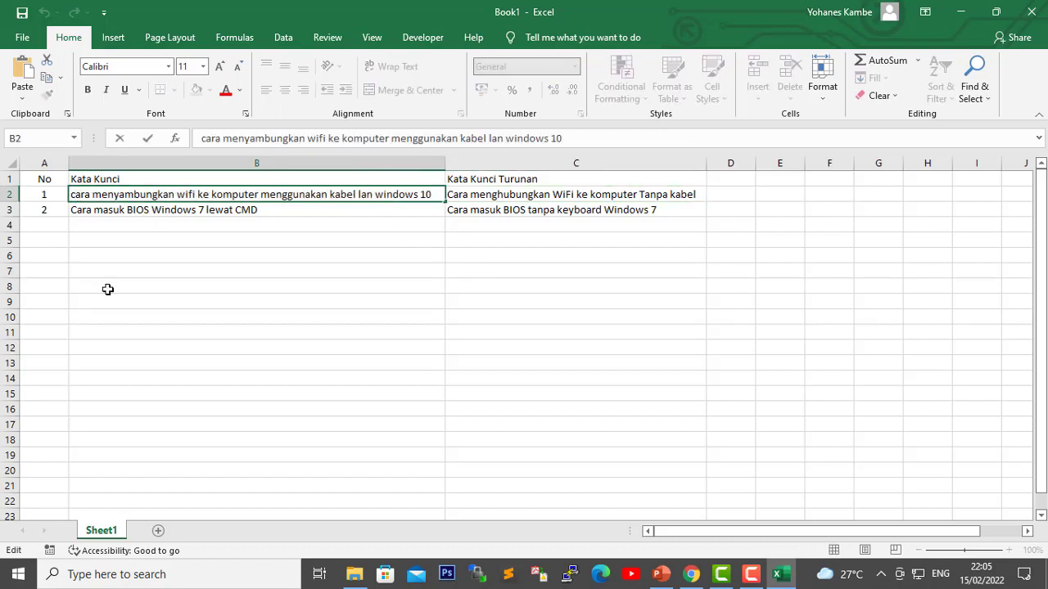
pyautogui.press('BackSpace')
pyautogui.write('C')
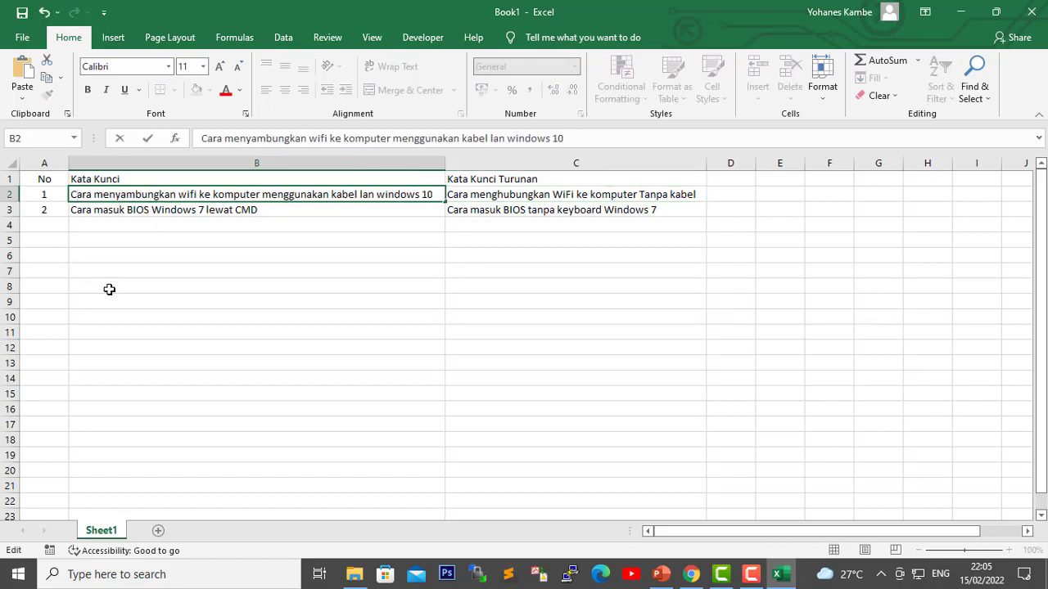
pyautogui.click(109, 289)
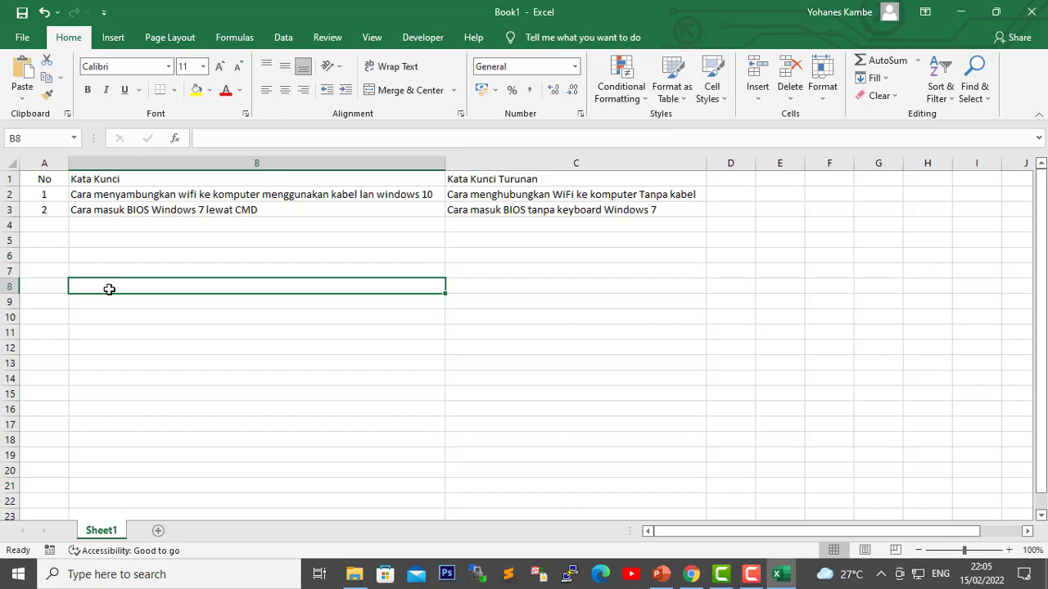
# Step: Review the main keywords and their derived keywords in rows 2 and 3 of the list
pyautogui.click(459, 343)
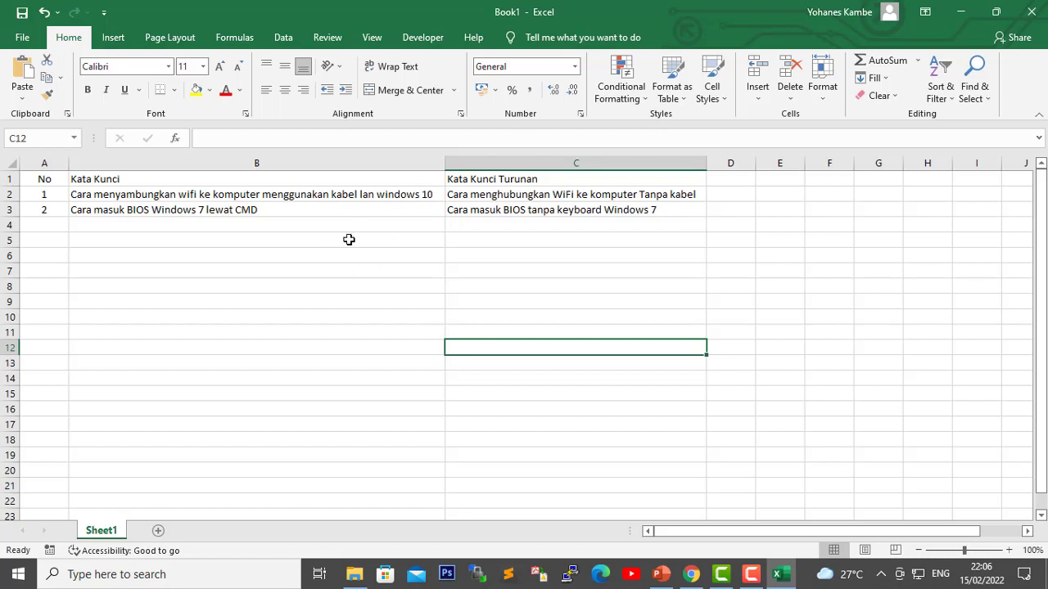
pyautogui.moveTo(300, 208); pyautogui.dragTo(578, 361)
pyautogui.click(581, 341)
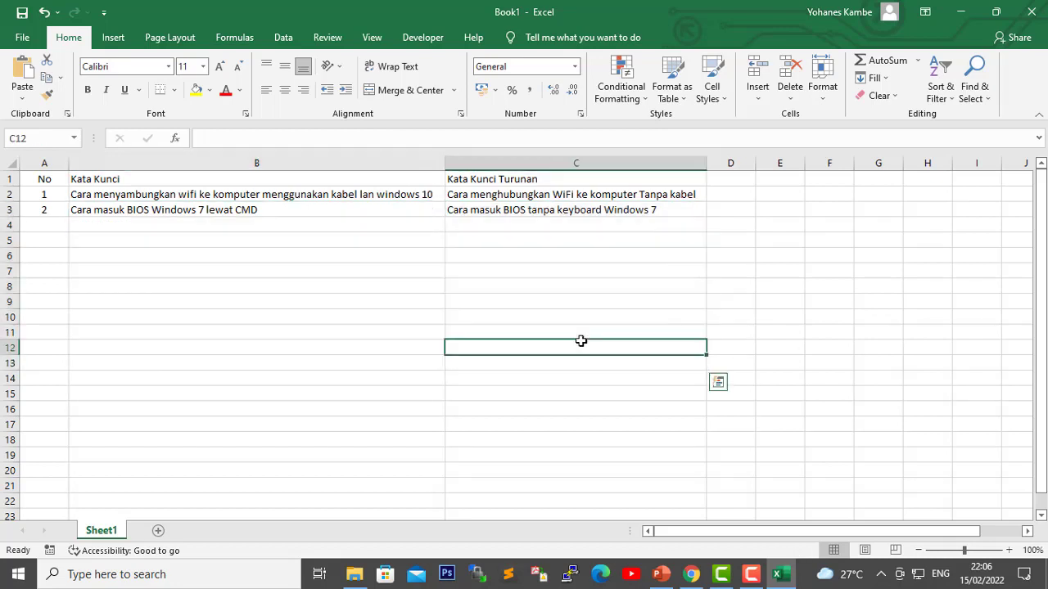
pyautogui.moveTo(101, 201); pyautogui.dragTo(480, 316)
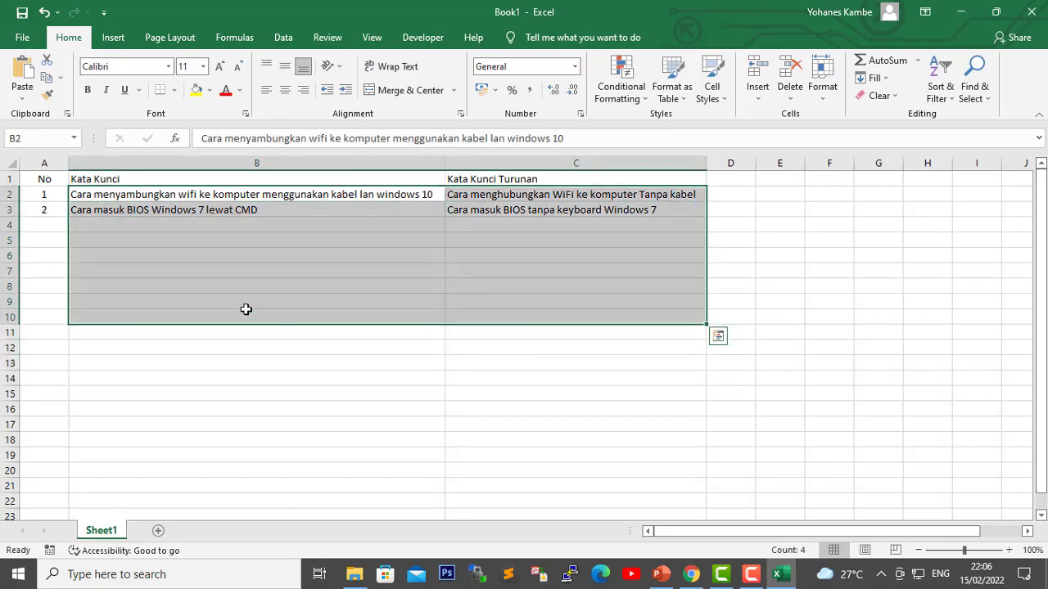
pyautogui.click(45, 229)
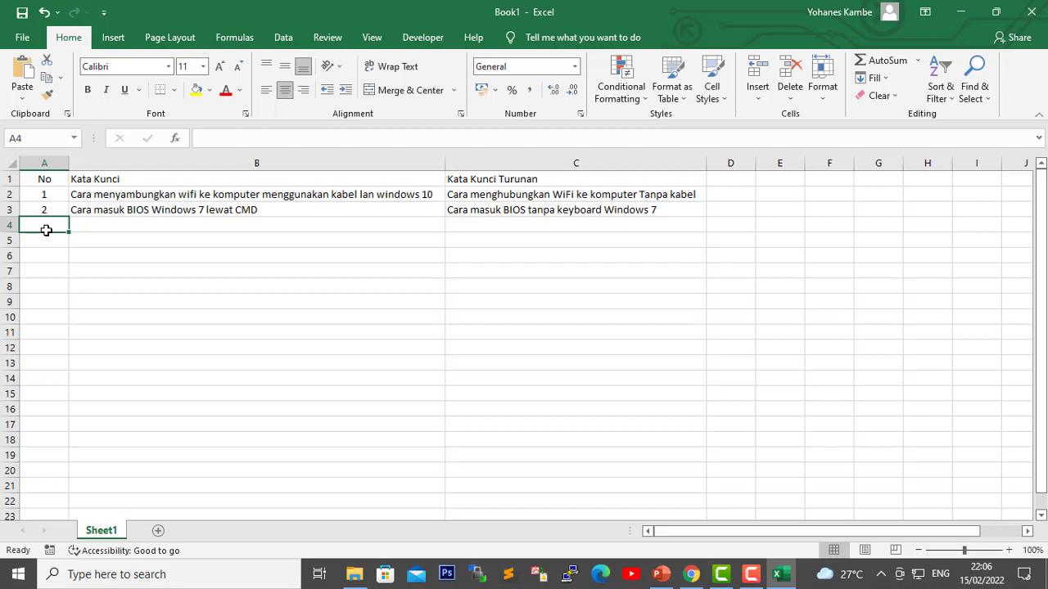
pyautogui.click(92, 224)
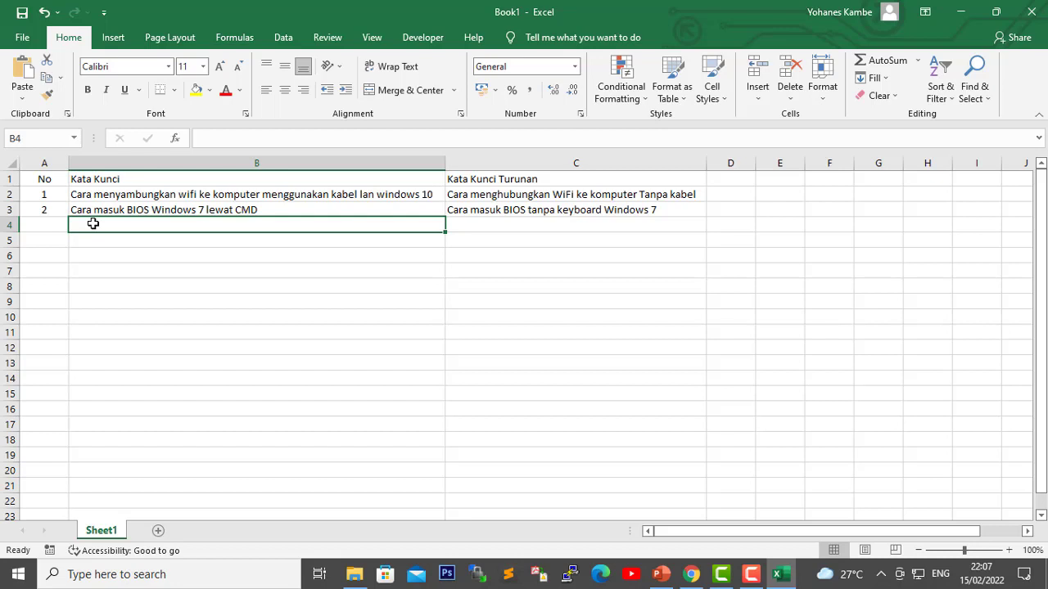
pyautogui.click(129, 289)
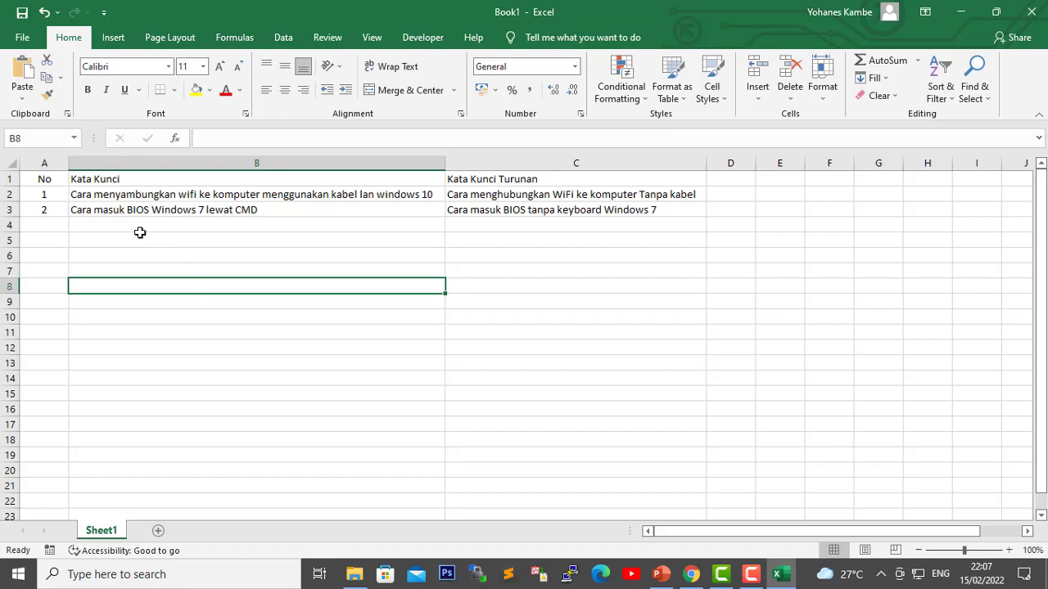
pyautogui.click(633, 211)
pyautogui.moveTo(633, 210); pyautogui.dragTo(304, 197)
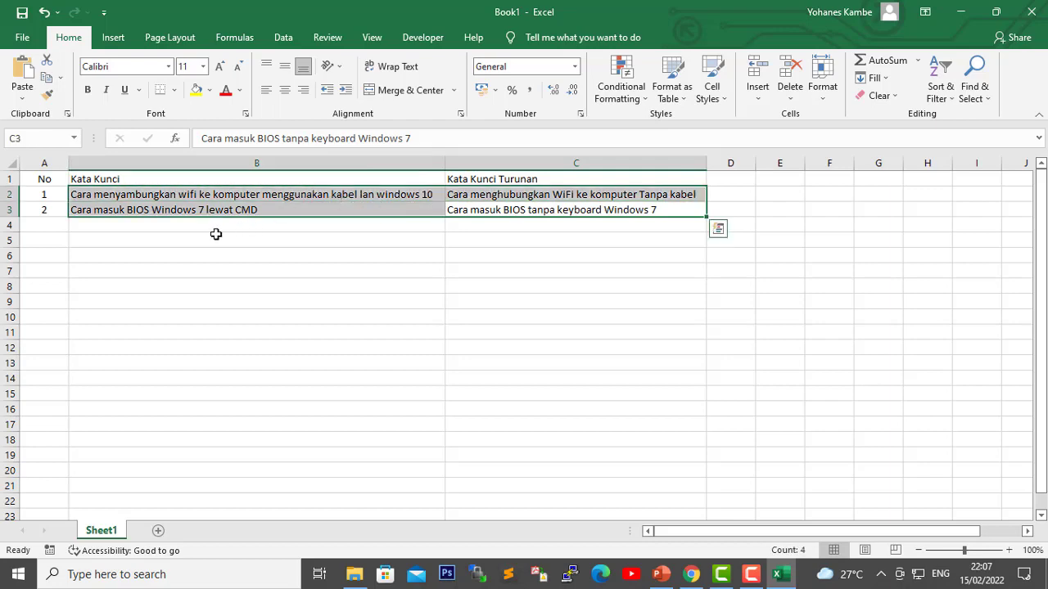
pyautogui.moveTo(95, 196); pyautogui.dragTo(470, 213)
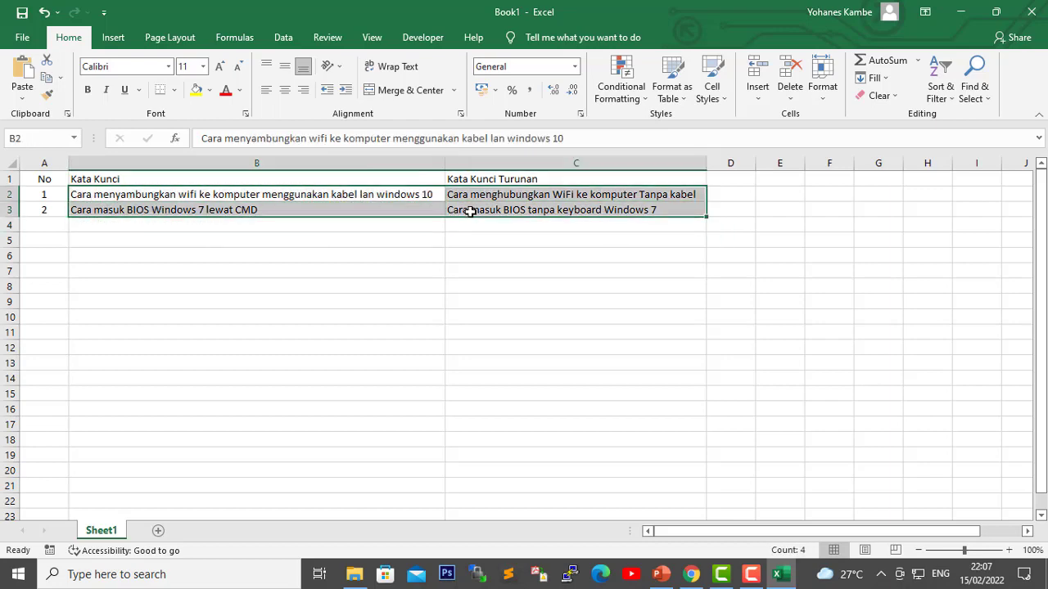
pyautogui.click(468, 362)
# Step: Switch to File Explorer and open the workbook "Keyword untuk order Artikel" from the 000_Keyword folder in Documents
pyautogui.click(355, 574)
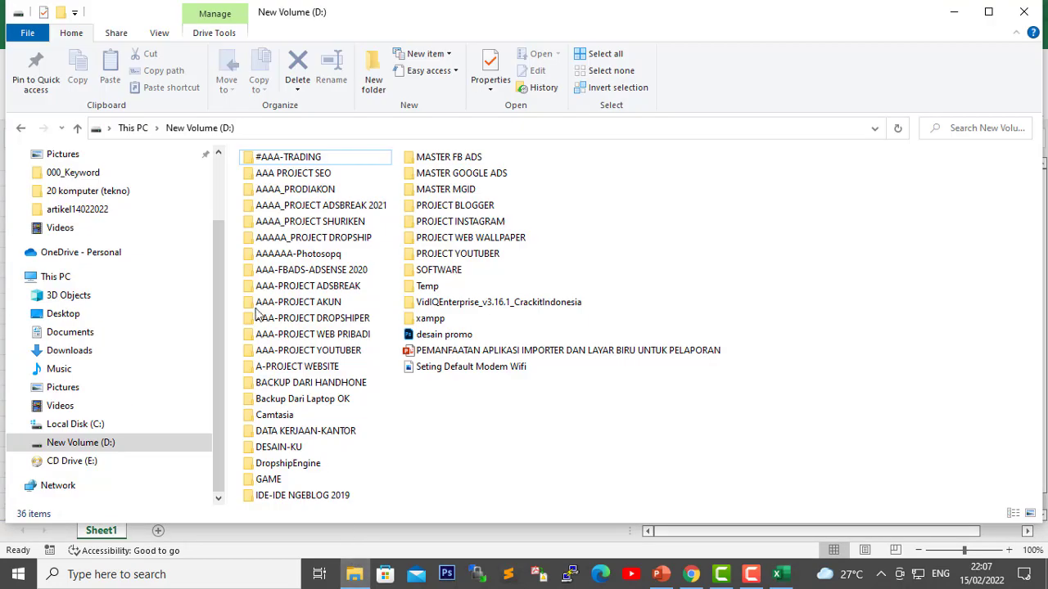
pyautogui.click(74, 334)
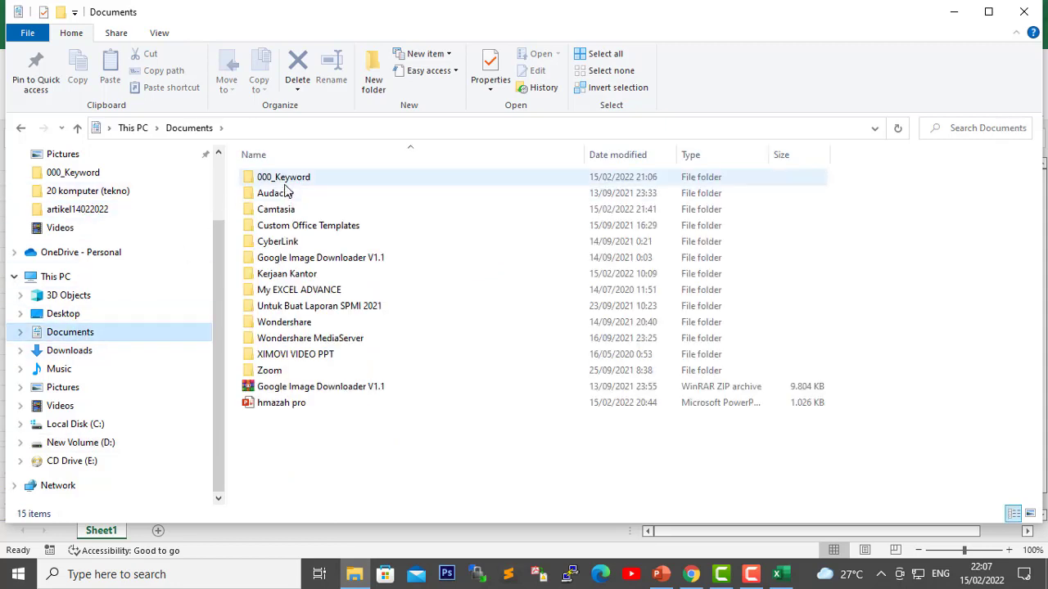
pyautogui.doubleClick(284, 182)
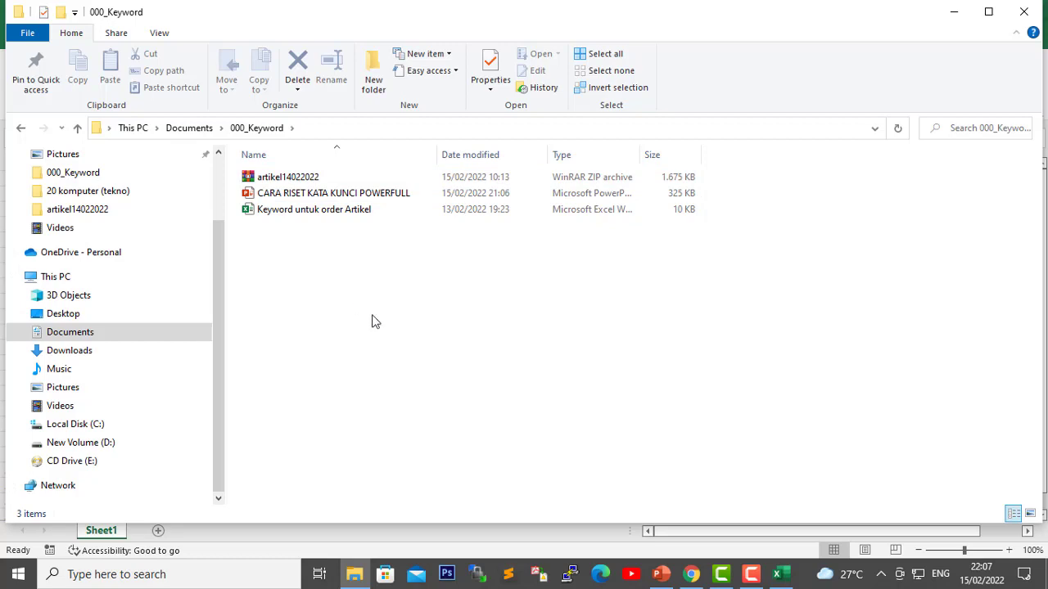
pyautogui.click(299, 212)
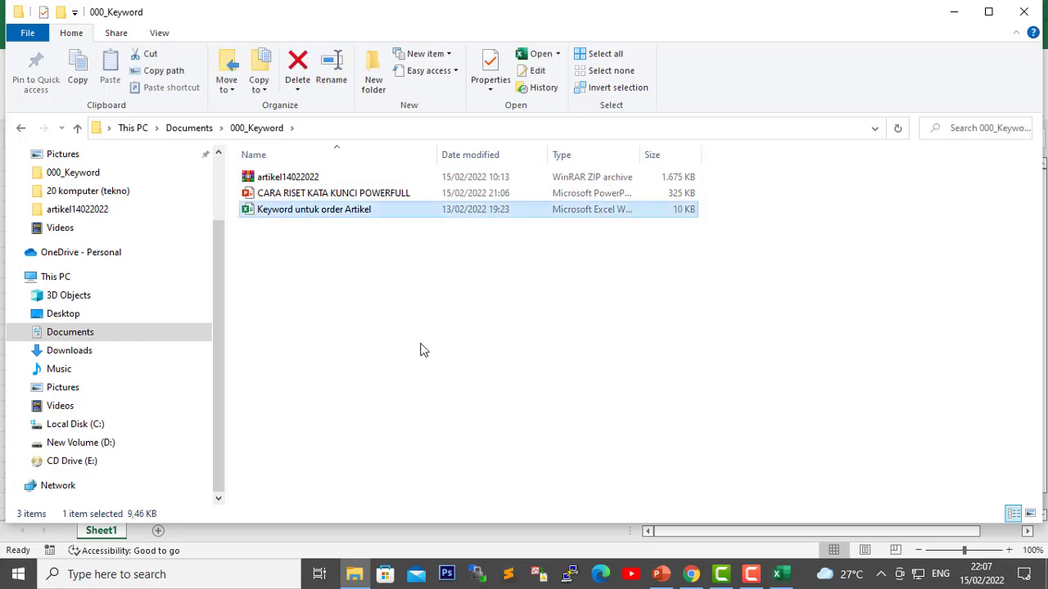
pyautogui.hotkey('alt', 'Tab')
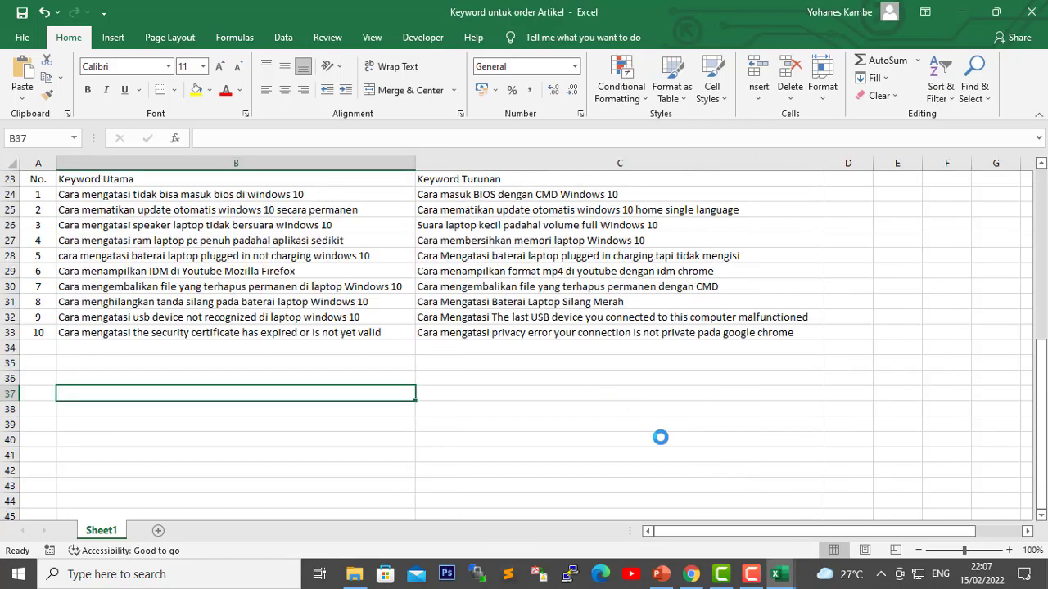
# Step: Examine the ten main keywords in B24:B33 and the derived keywords in C24:C33
pyautogui.click(378, 427)
pyautogui.click(522, 429)
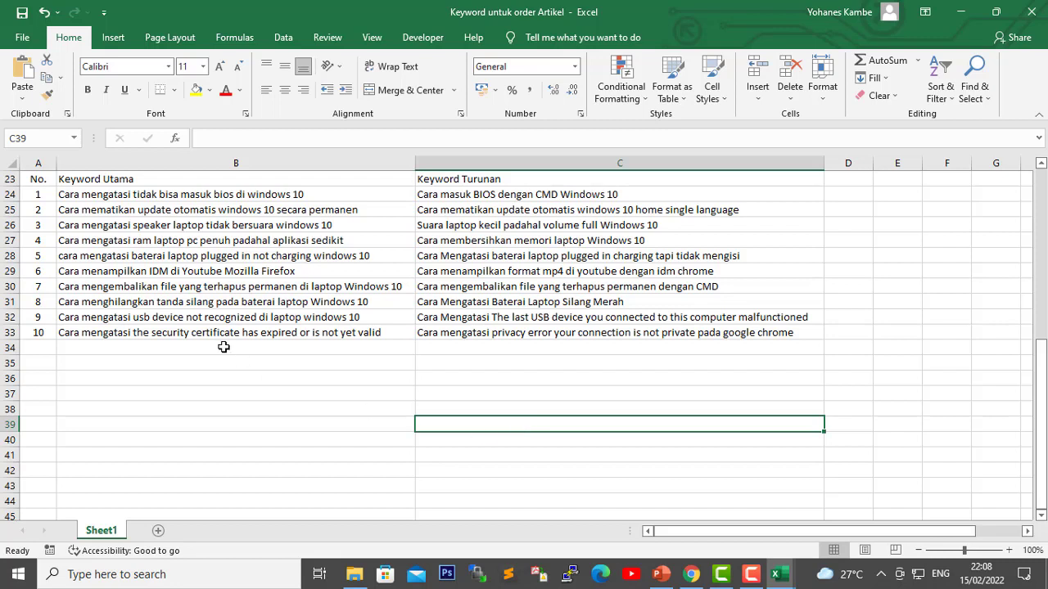
pyautogui.moveTo(133, 200); pyautogui.dragTo(137, 328)
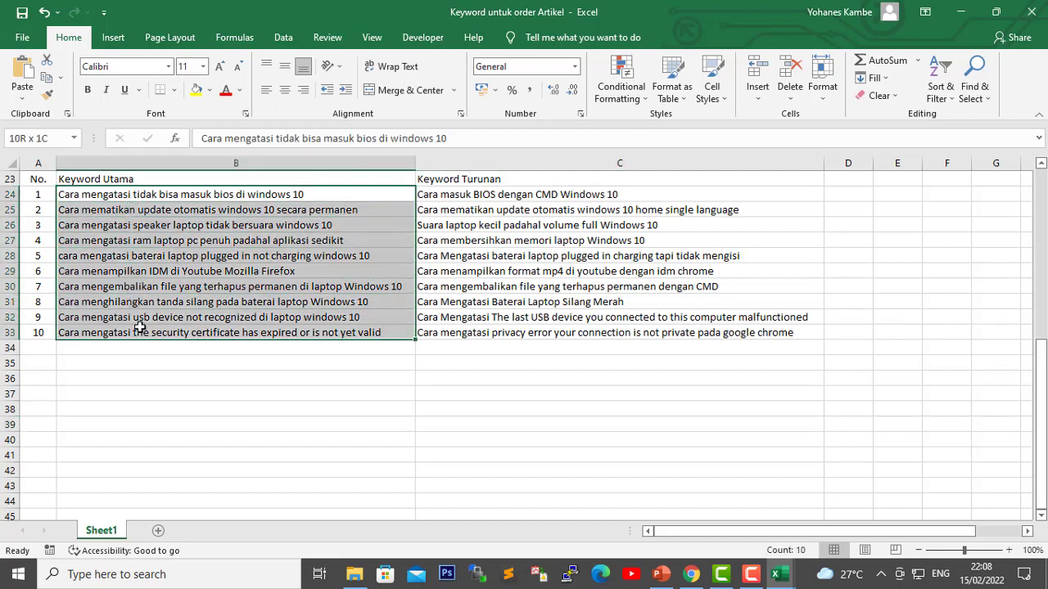
pyautogui.click(295, 409)
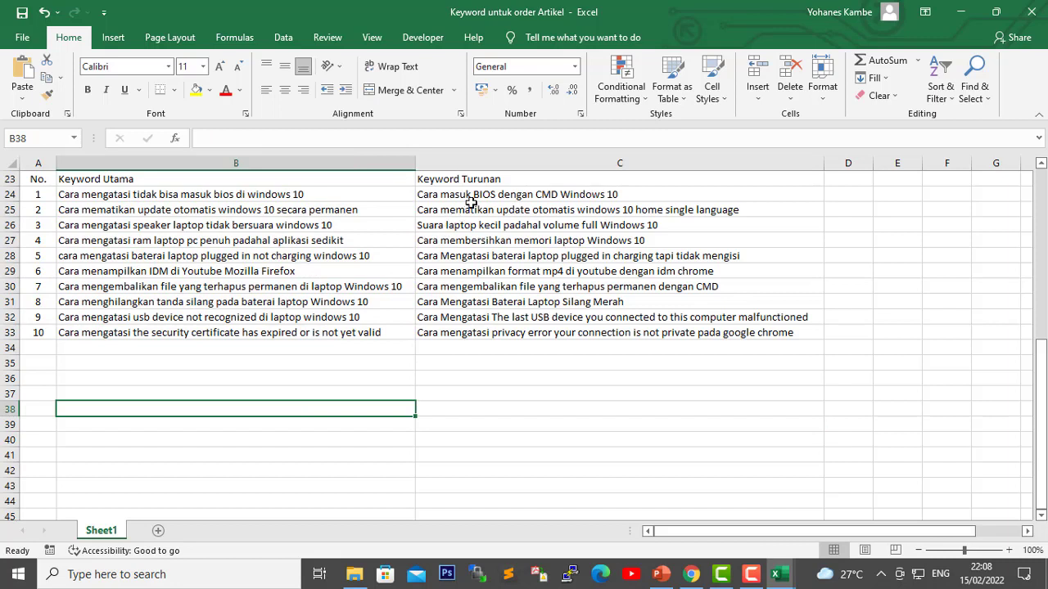
pyautogui.moveTo(465, 198); pyautogui.dragTo(501, 343)
pyautogui.click(445, 414)
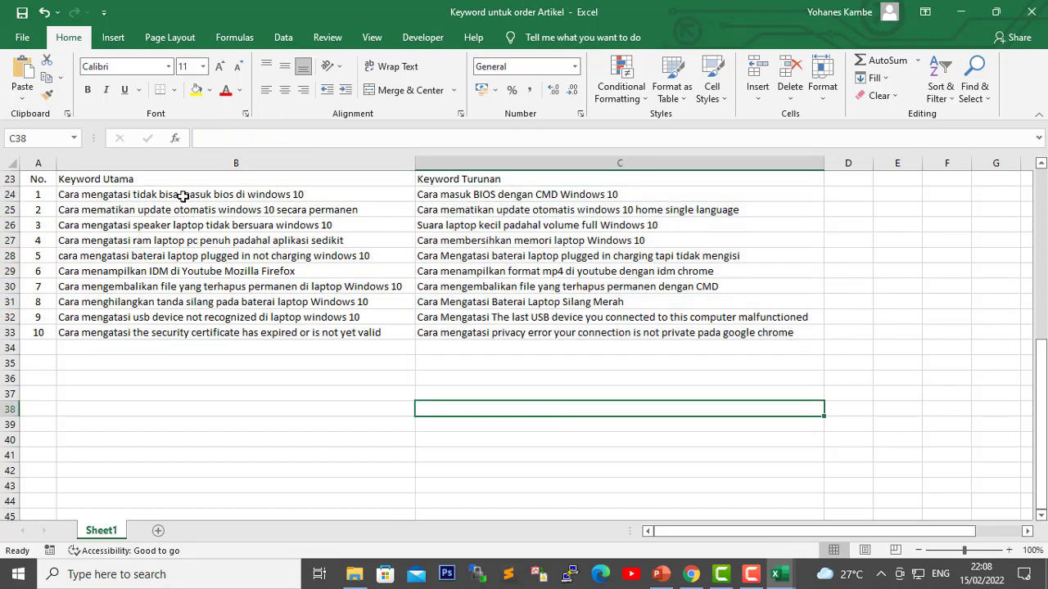
pyautogui.moveTo(183, 196); pyautogui.dragTo(177, 333)
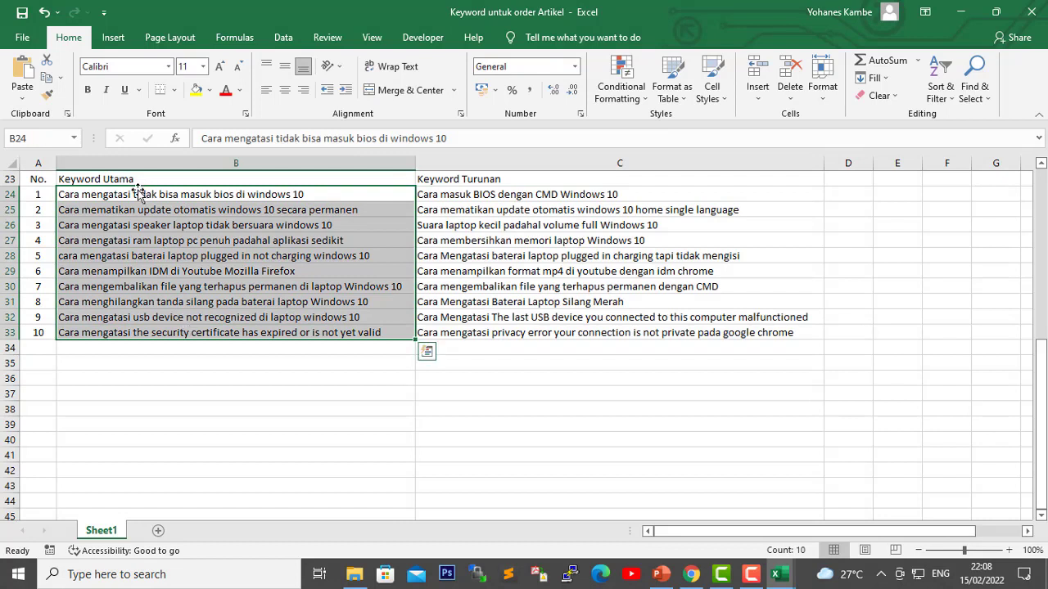
pyautogui.moveTo(142, 199); pyautogui.dragTo(164, 330)
# Step: Compare the main keywords with their derived keywords for entries 1 and 2 in rows 24 and 25
pyautogui.click(98, 199)
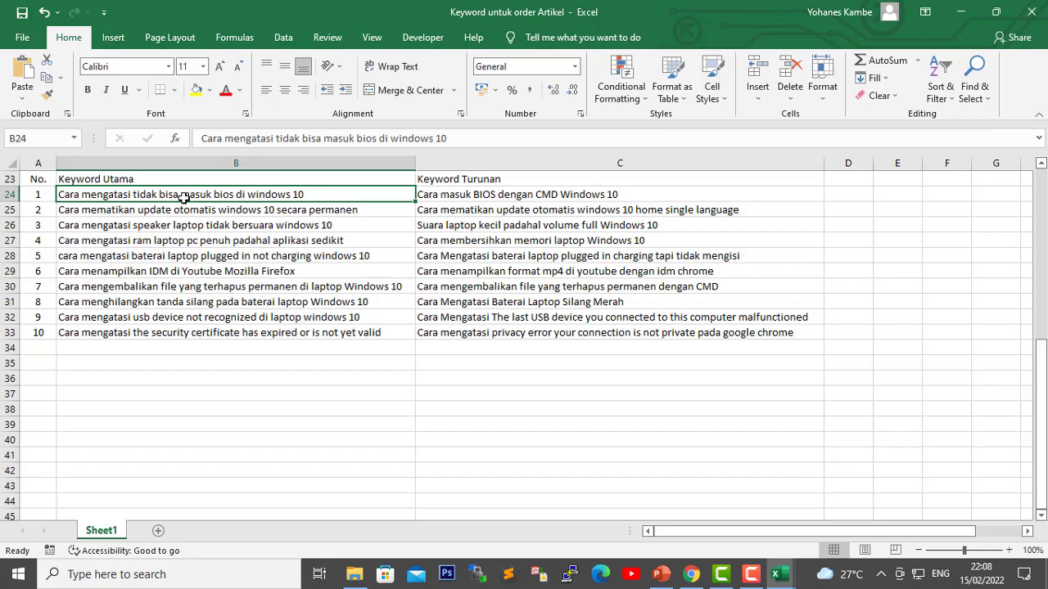
pyautogui.click(642, 438)
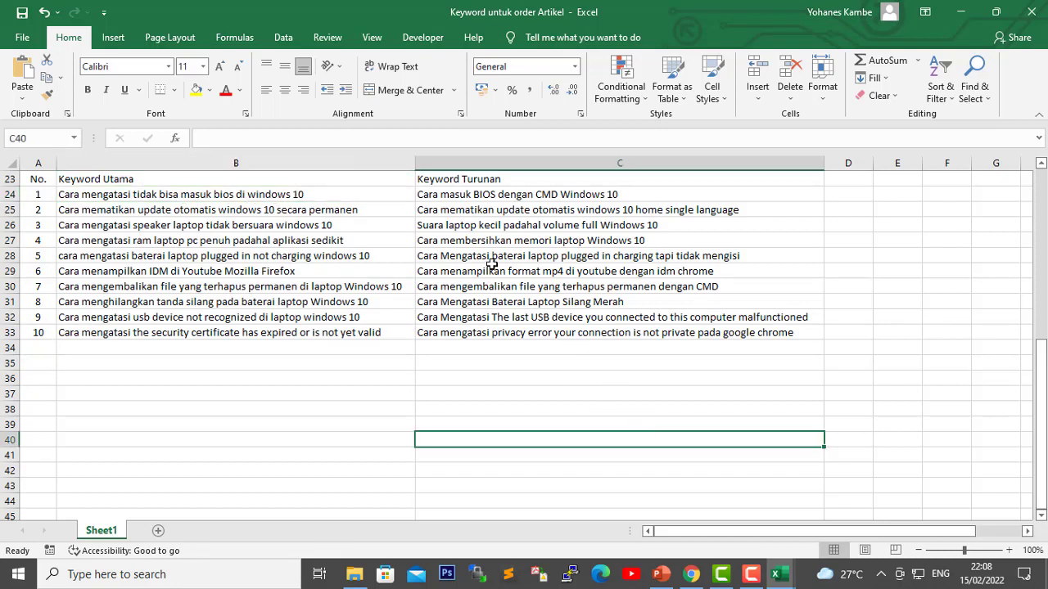
pyautogui.click(453, 199)
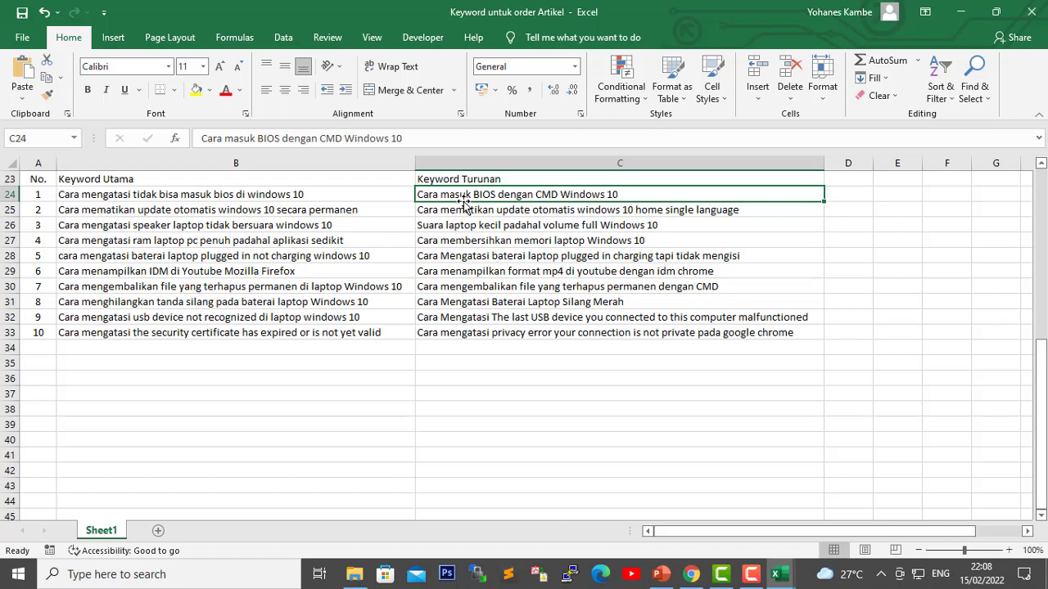
pyautogui.click(301, 259)
pyautogui.click(137, 213)
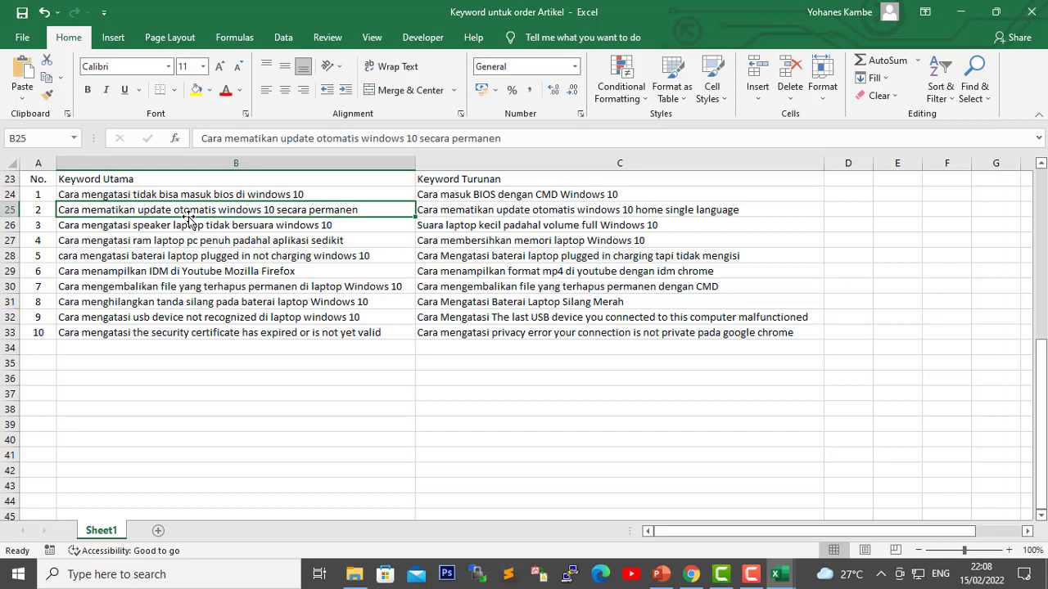
pyautogui.click(442, 212)
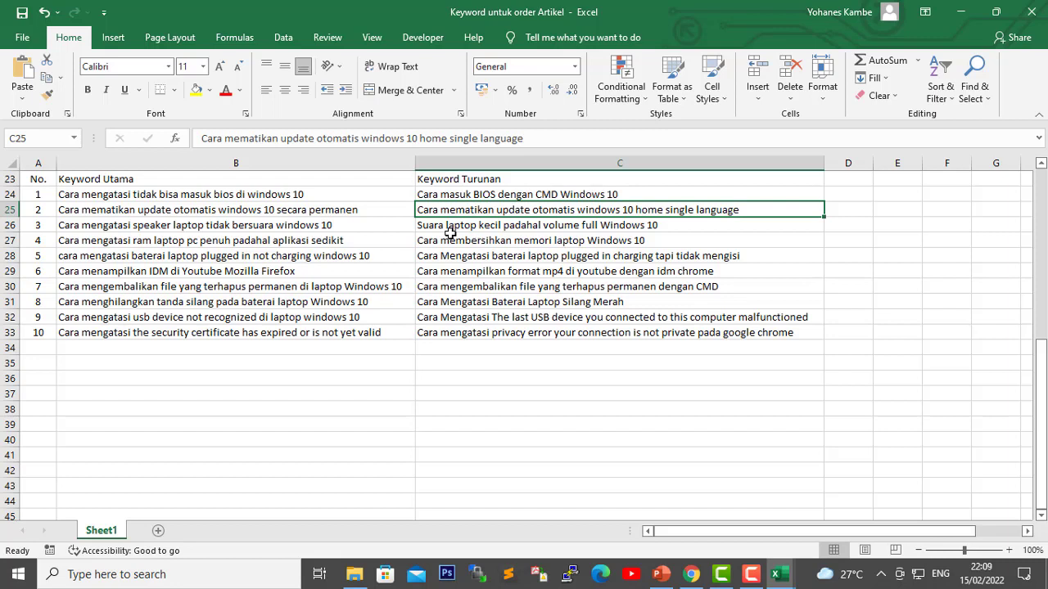
# Step: Compare the main keyword in B31 with its derived keyword in C31 for entry 8 of the list
pyautogui.click(409, 359)
pyautogui.click(625, 426)
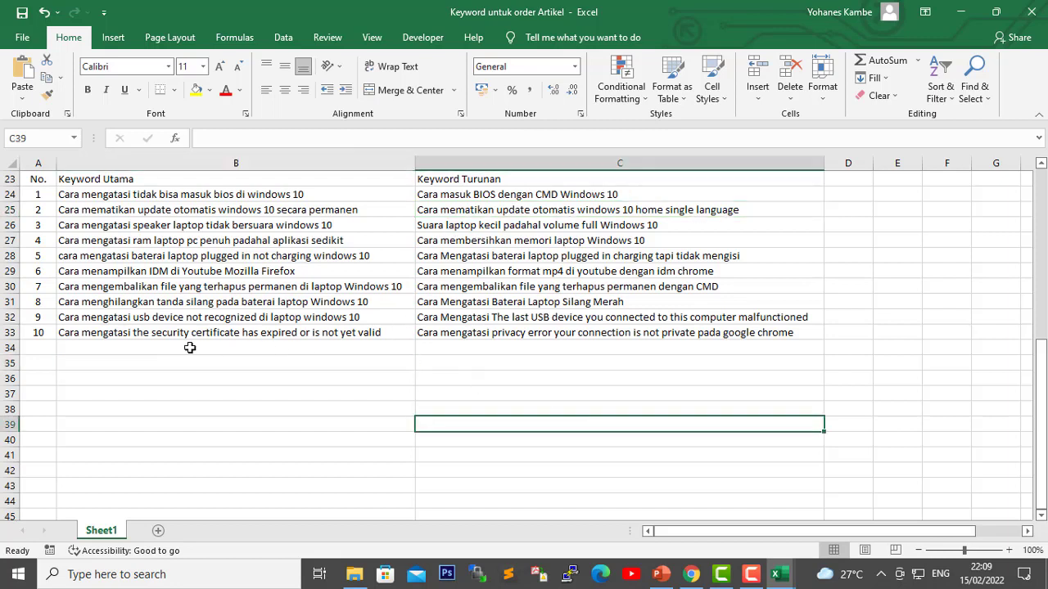
pyautogui.click(82, 304)
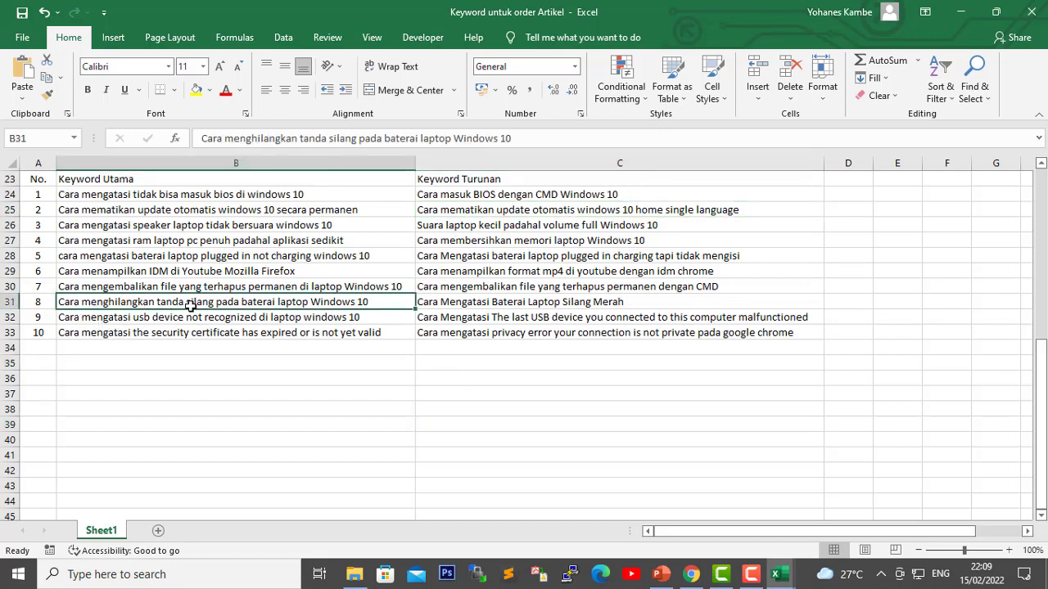
pyautogui.click(507, 394)
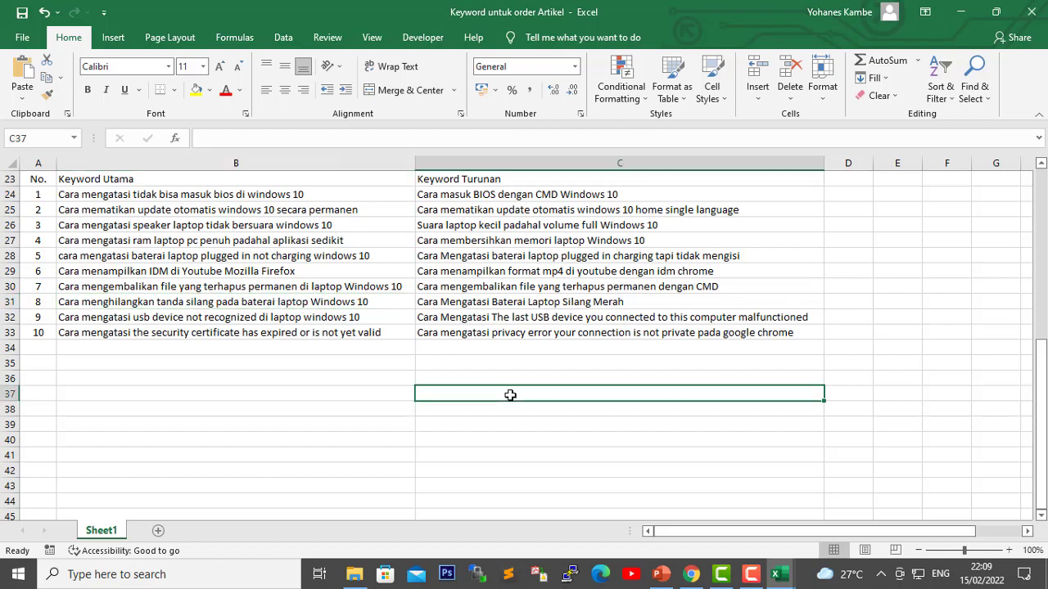
pyautogui.click(438, 303)
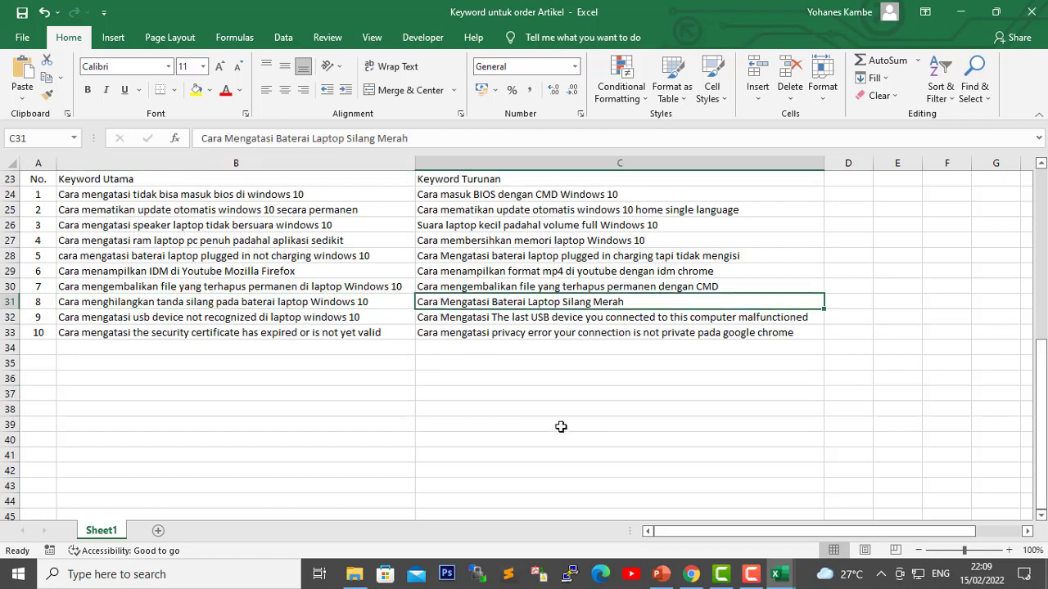
pyautogui.click(62, 297)
pyautogui.keyDown('shift'); pyautogui.click(428, 302); pyautogui.keyUp('shift')
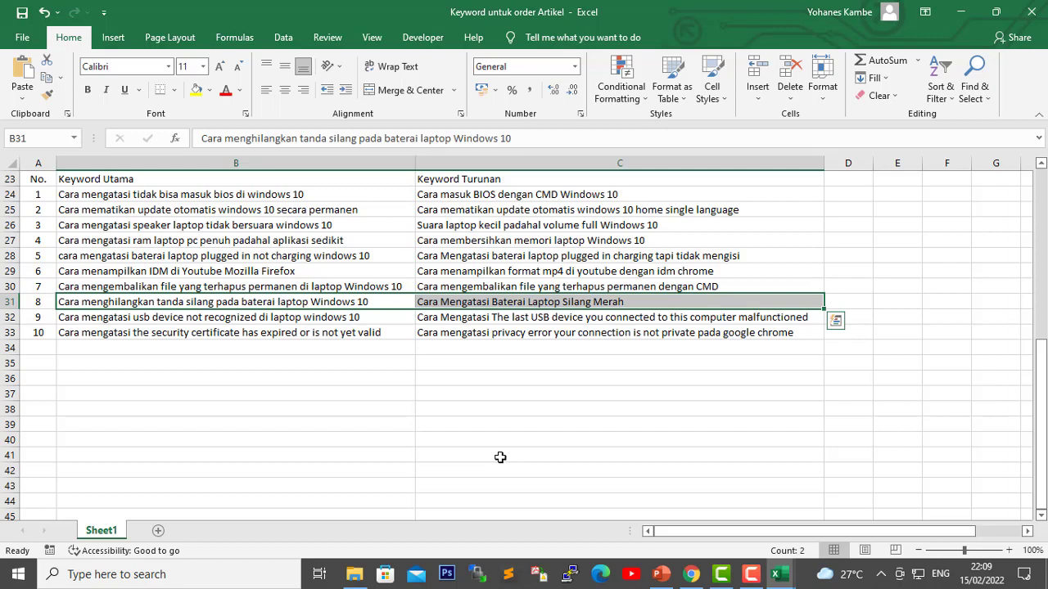
pyautogui.click(498, 454)
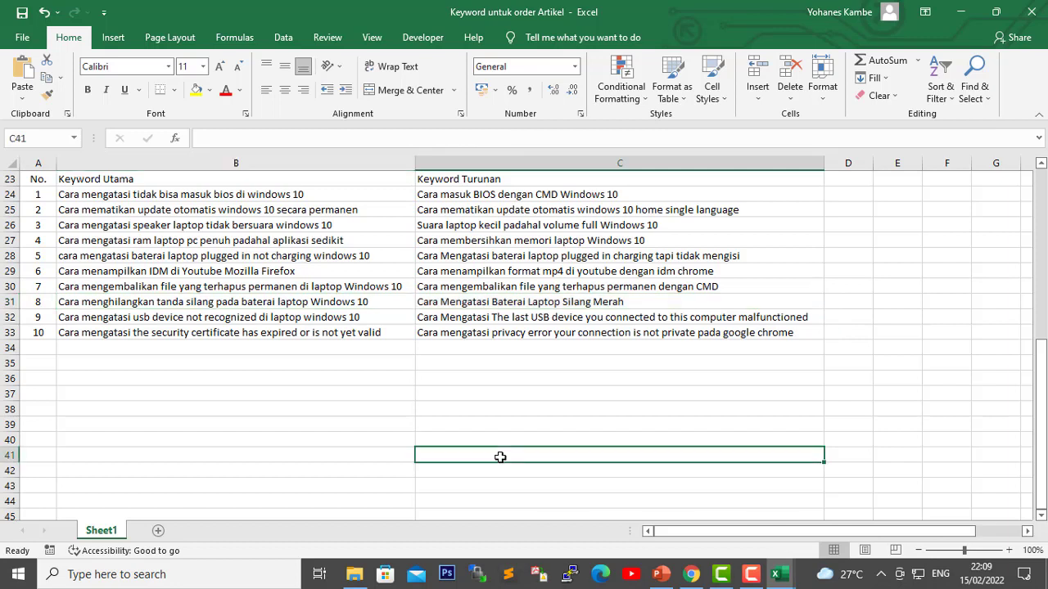
# Step: Review the complete set of ten main and derived keywords in B24:C33
pyautogui.click(576, 418)
pyautogui.moveTo(744, 333); pyautogui.dragTo(103, 197)
pyautogui.click(350, 374)
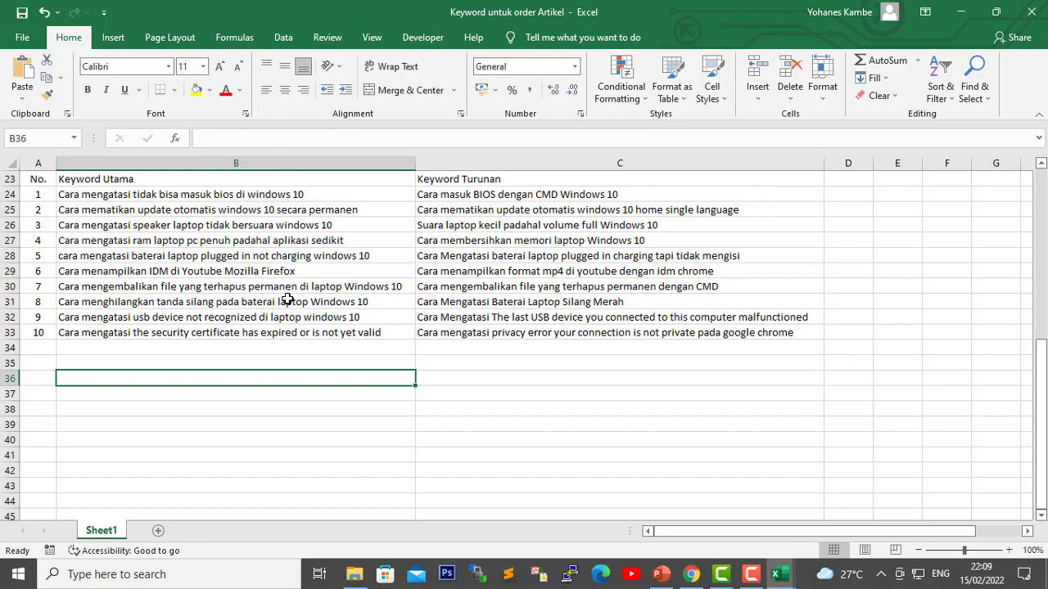
pyautogui.click(273, 196)
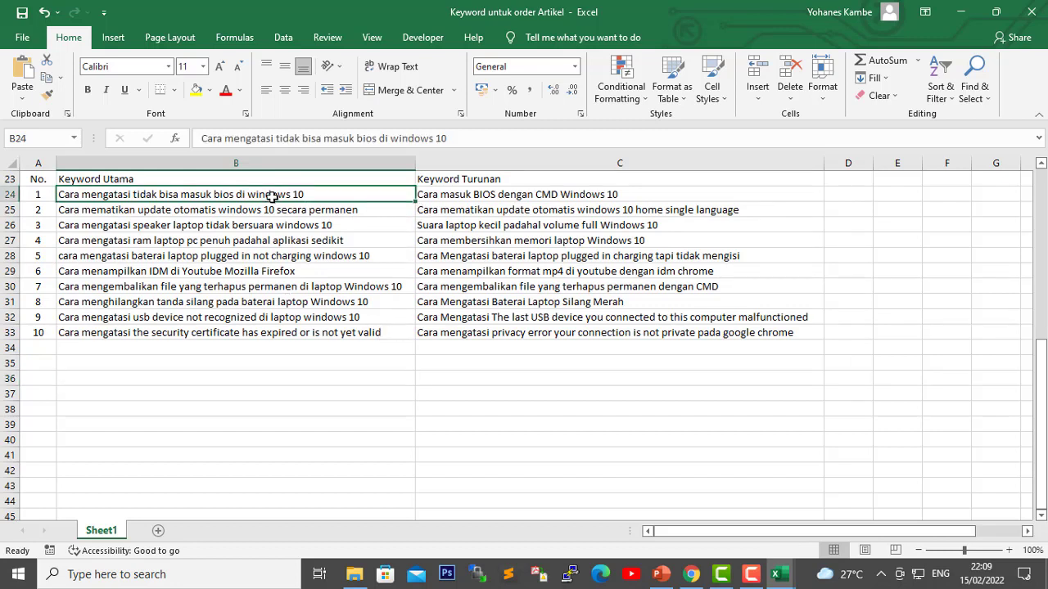
pyautogui.moveTo(273, 195); pyautogui.dragTo(425, 331)
pyautogui.click(365, 402)
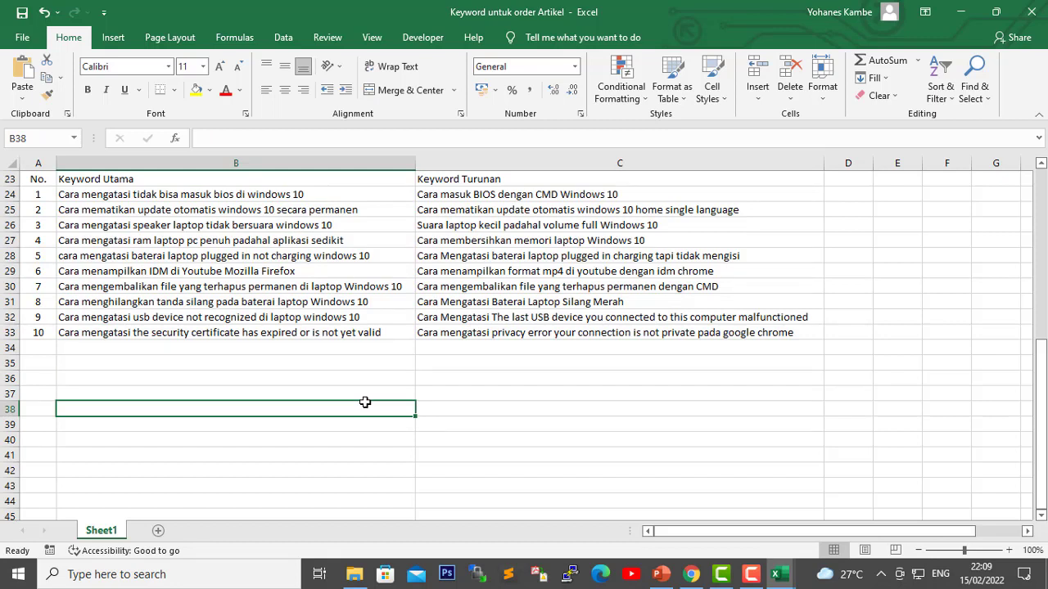
# Step: Switch to Chrome, reach WhatsApp Web through a search for "wa web", and open the article writer's chat
pyautogui.click(692, 574)
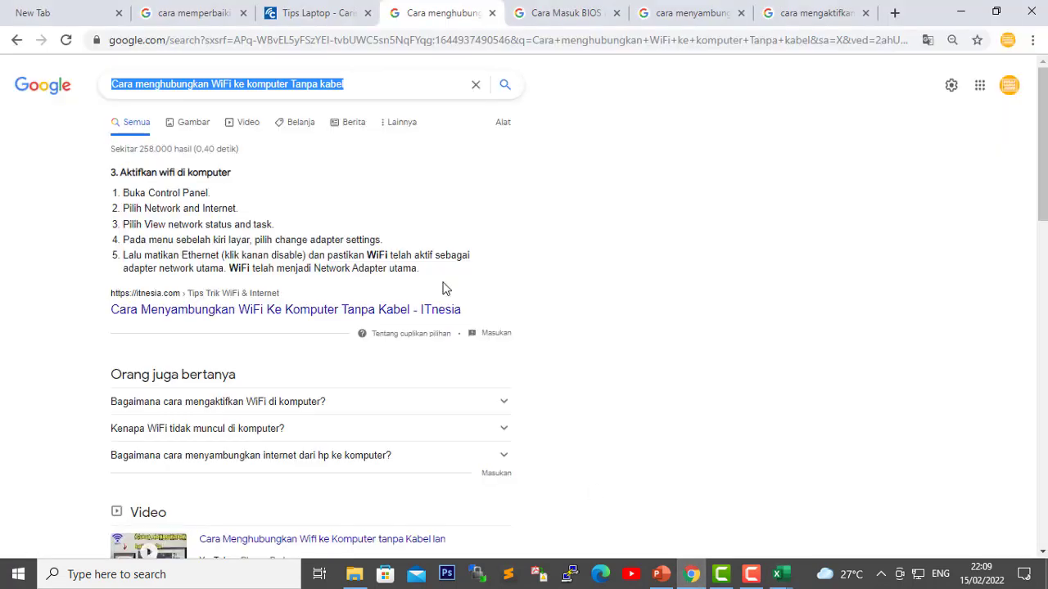
pyautogui.click(540, 16)
pyautogui.click(519, 37)
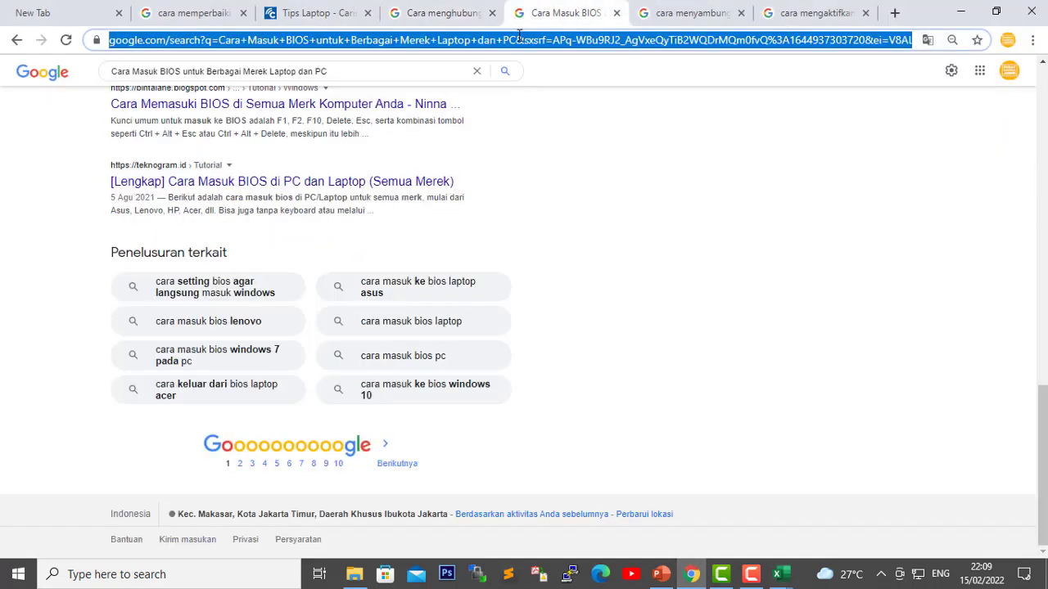
pyautogui.write('wa')
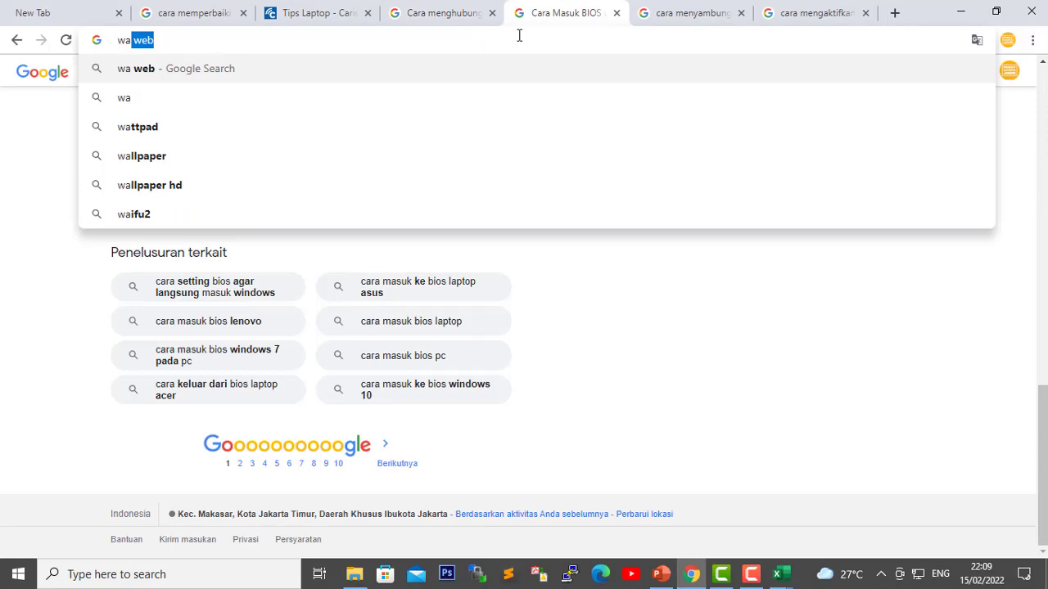
pyautogui.press('Return')
pyautogui.click(173, 195)
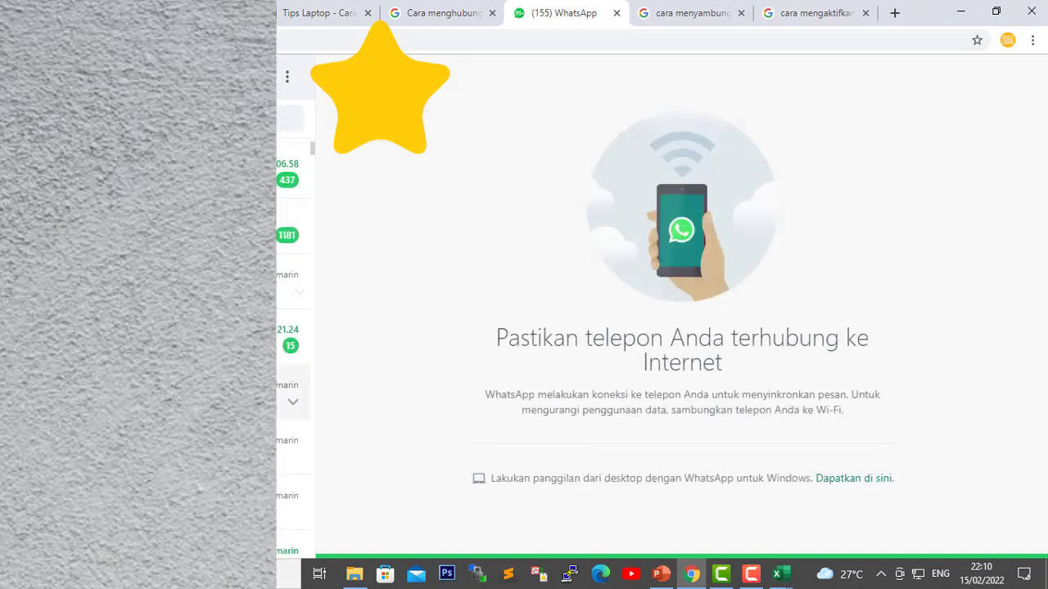
pyautogui.click(208, 205)
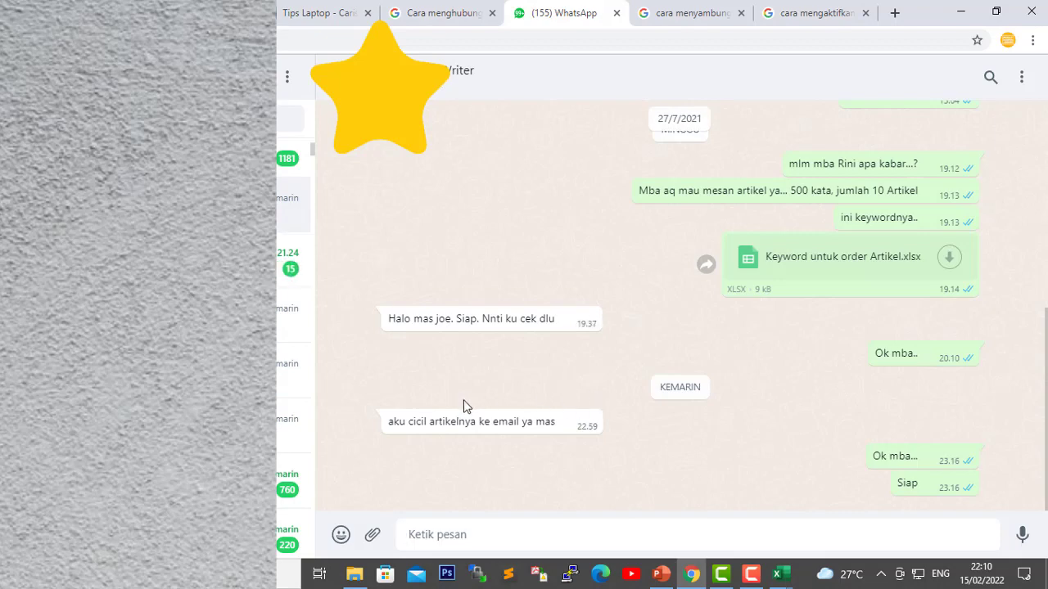
# Step: Examine the article order messages and the sent file "Keyword untuk order Artikel.xlsx", checking against the keyword workbook in Excel
pyautogui.scroll(1, 716, 397)
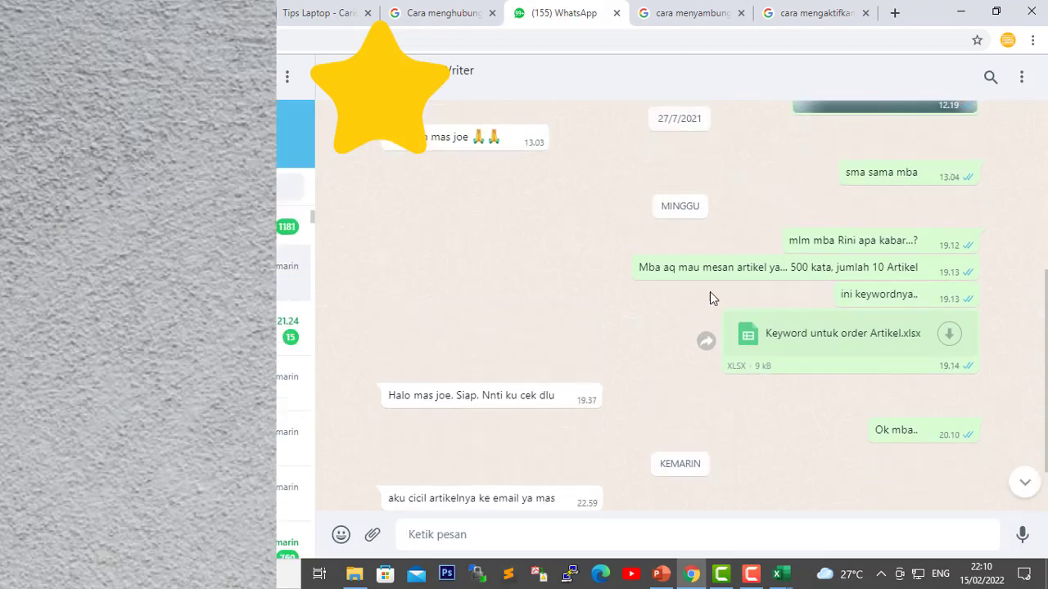
pyautogui.scroll(-1, 598, 249)
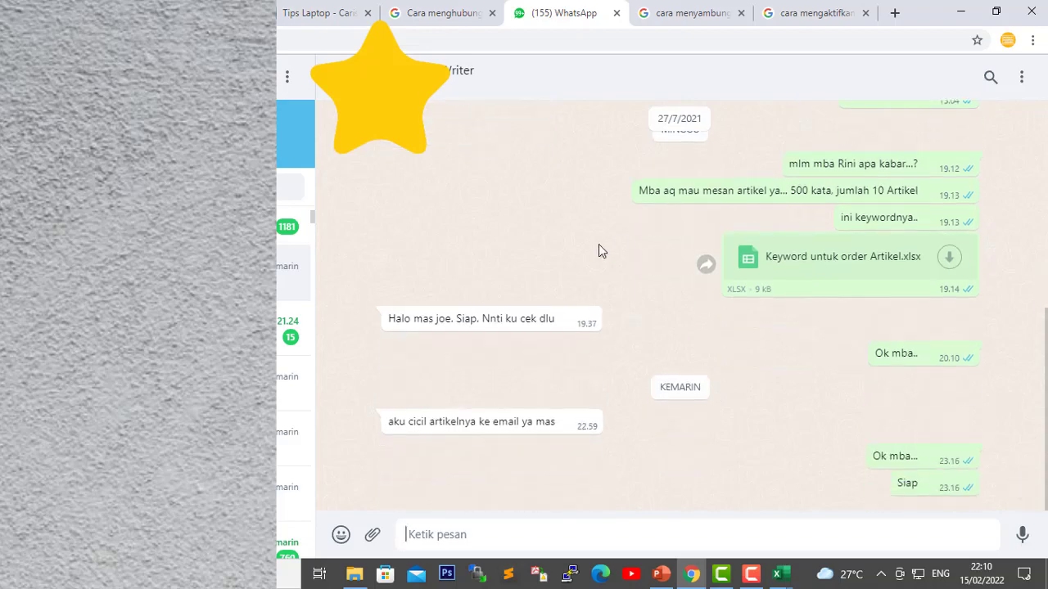
pyautogui.scroll(1, 599, 250)
pyautogui.scroll(-1, 598, 249)
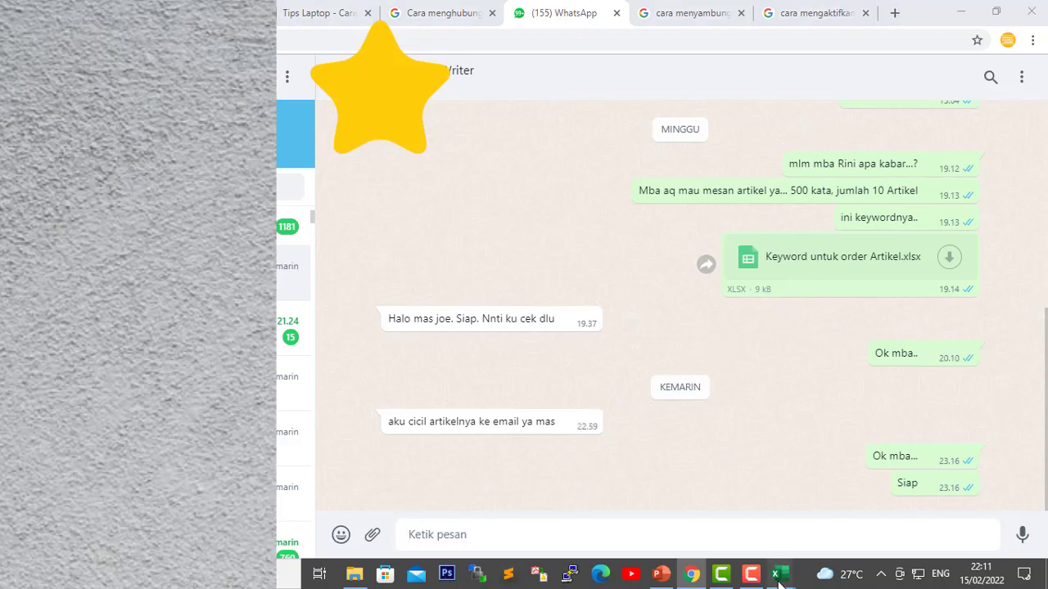
pyautogui.moveTo(772, 575)
pyautogui.click(830, 524)
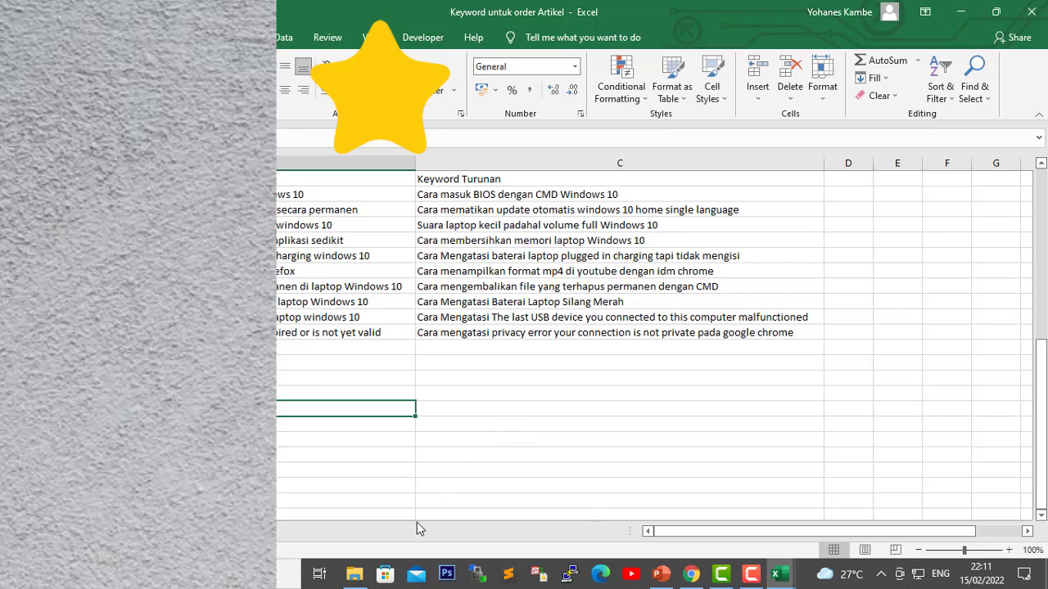
pyautogui.click(690, 574)
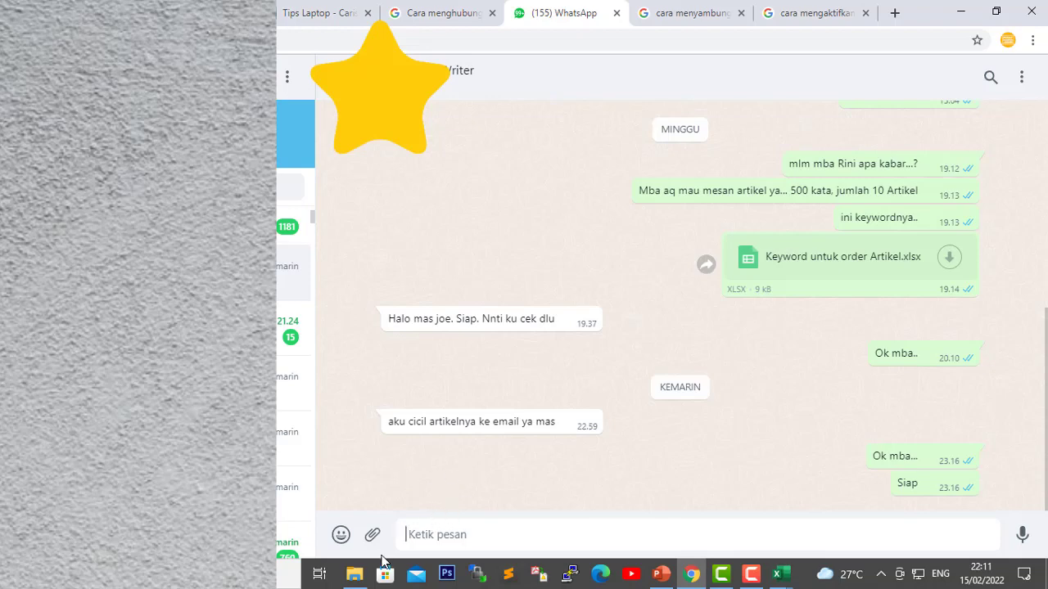
# Step: Switch to File Explorer, extract the archive artikel14022022 into a folder of the same name, and open it with full file names readable
pyautogui.click(363, 583)
pyautogui.click(382, 383)
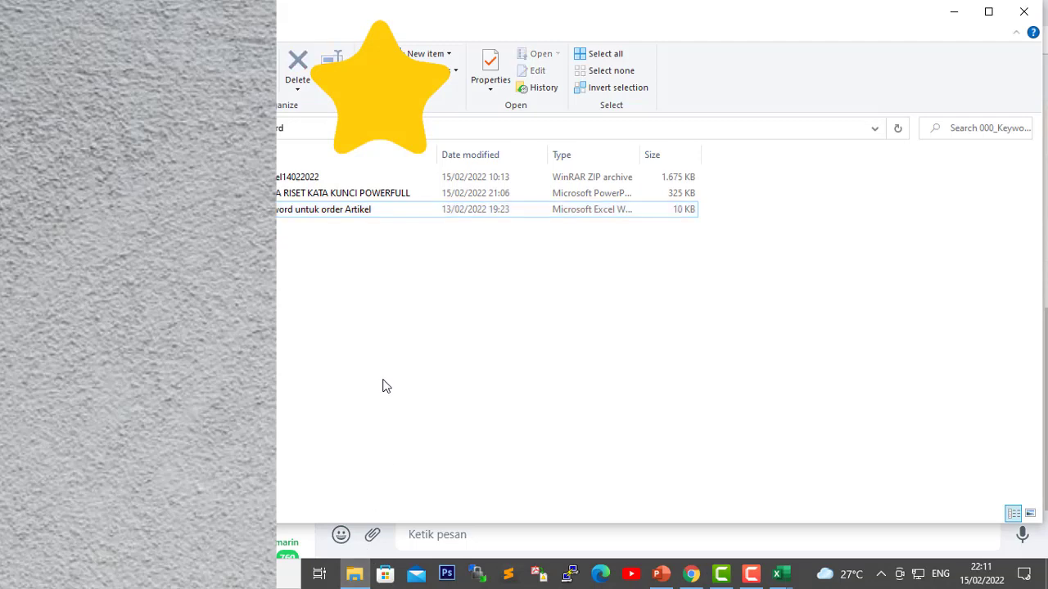
pyautogui.click(272, 179)
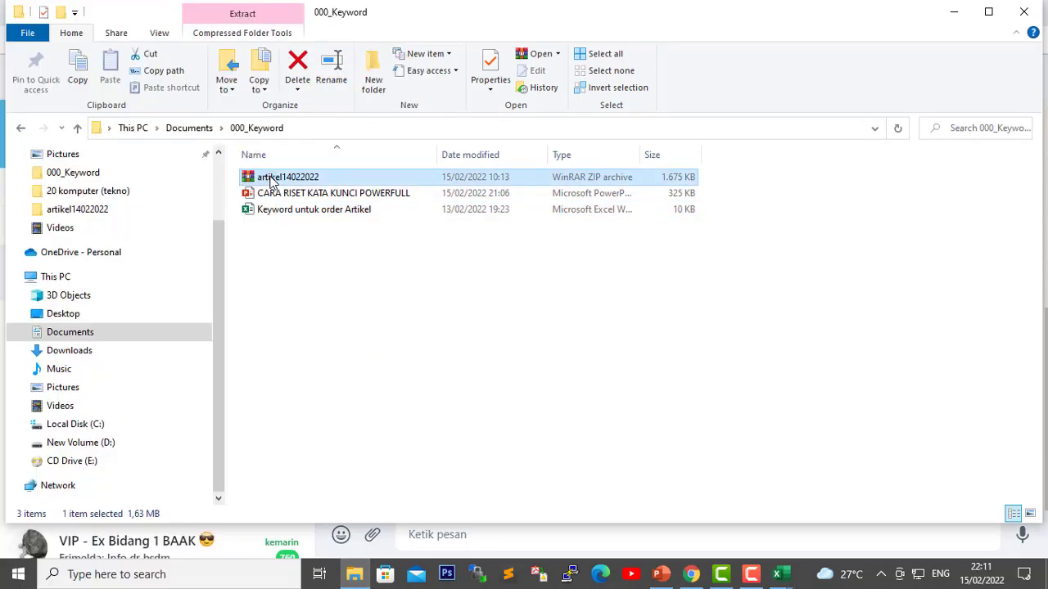
pyautogui.rightClick(272, 181)
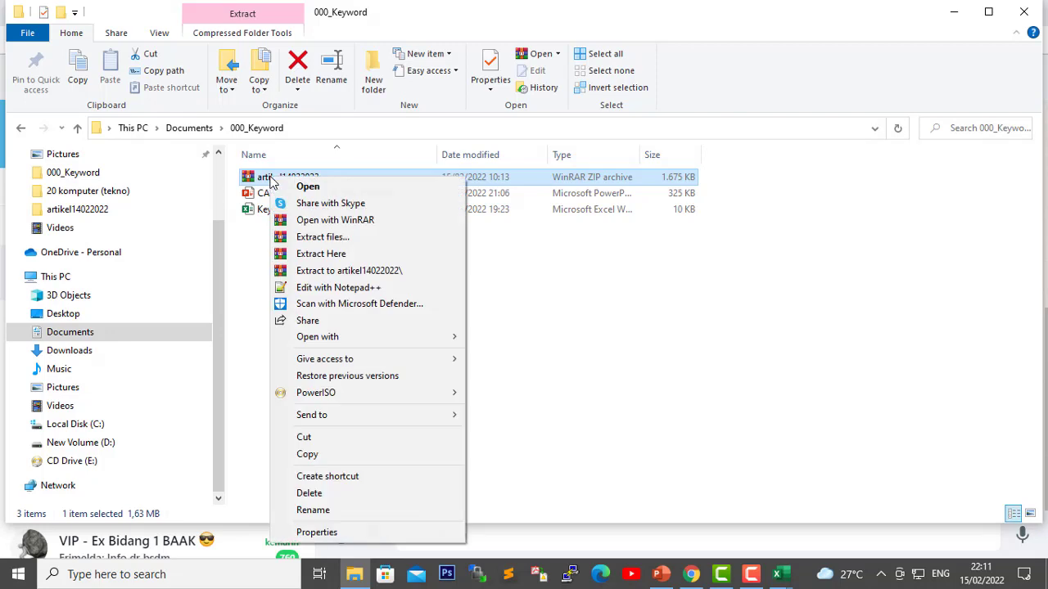
pyautogui.click(331, 276)
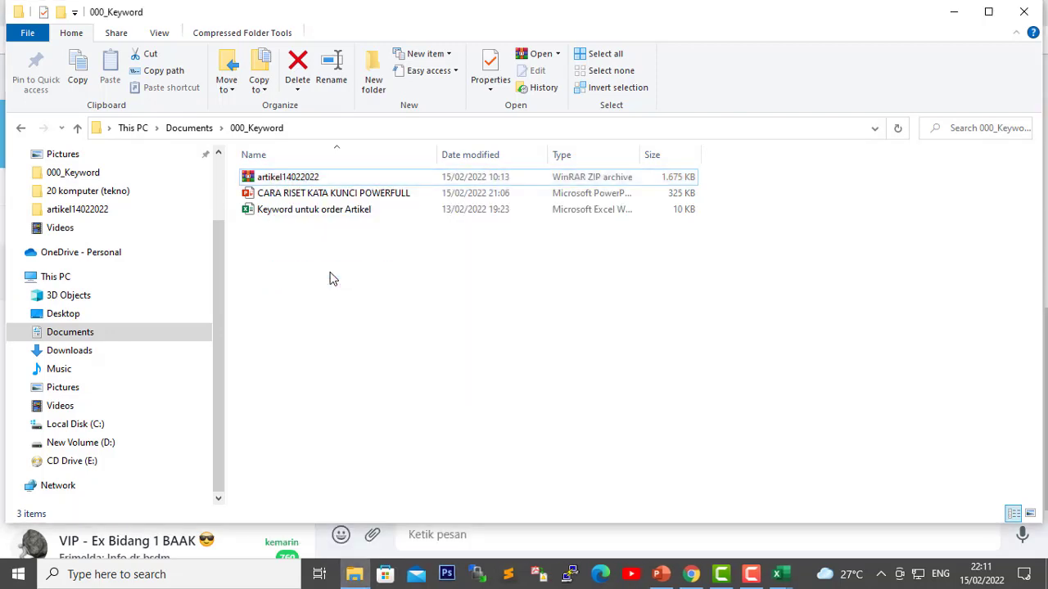
pyautogui.doubleClick(260, 177)
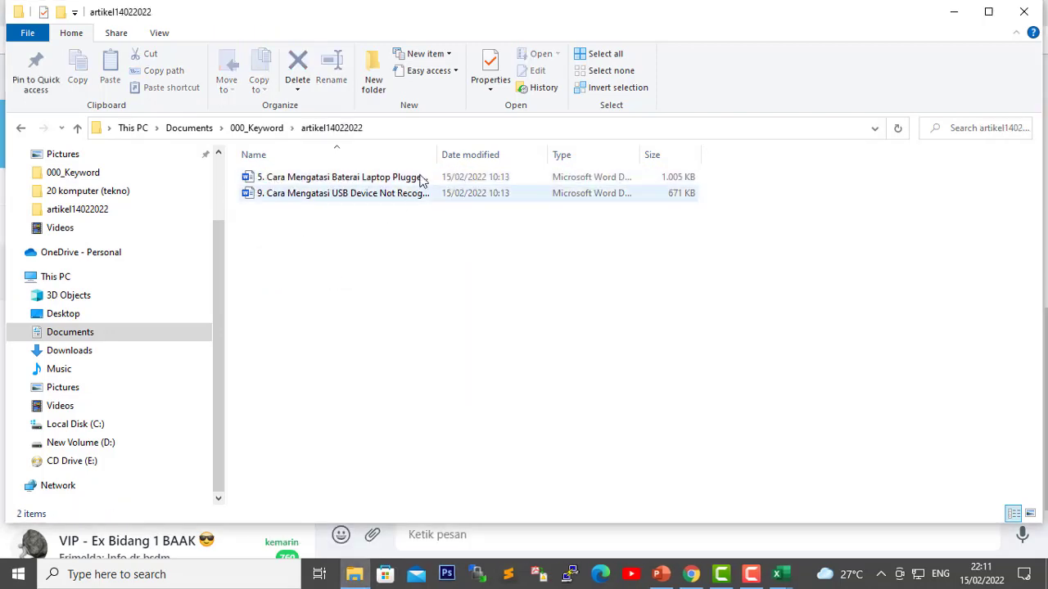
pyautogui.moveTo(436, 156); pyautogui.dragTo(637, 160)
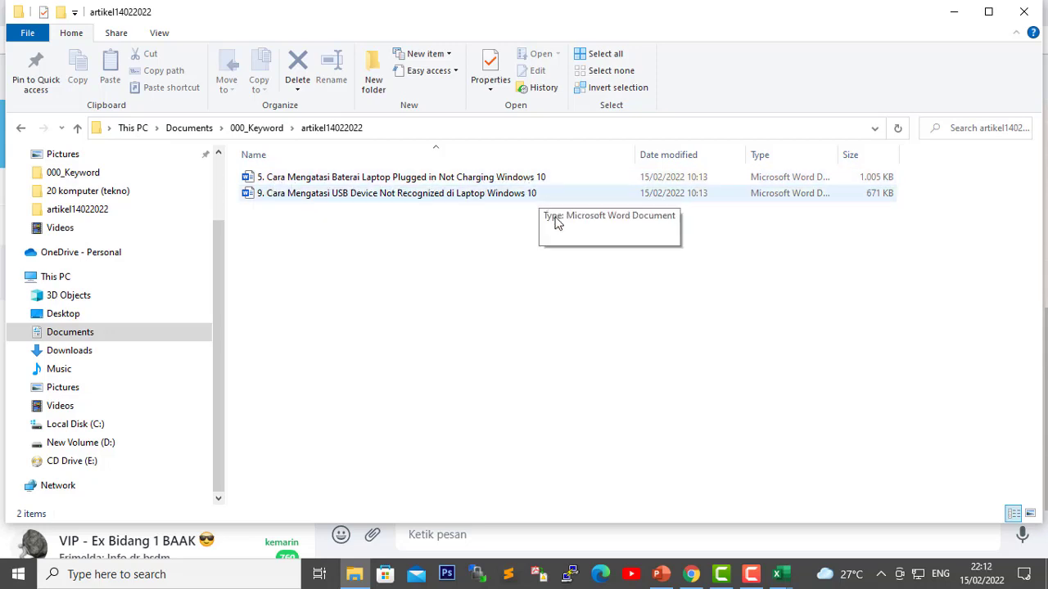
# Step: Switch to the workbook "Keyword untuk order Artikel" in Excel and fill entry 5's main and derived keywords (B28:C28) with yellow
pyautogui.click(780, 573)
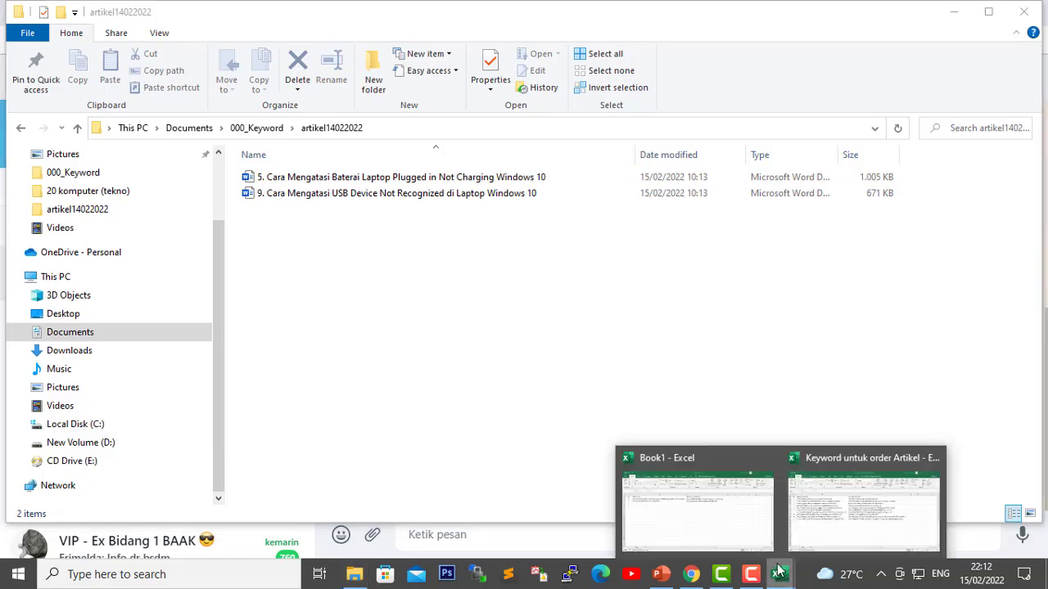
pyautogui.click(810, 496)
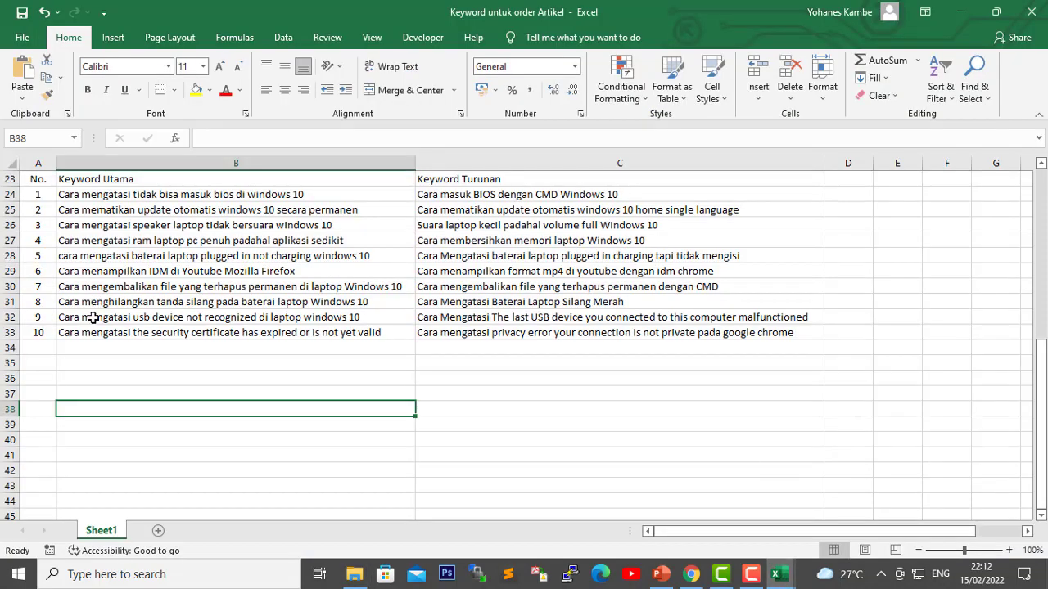
pyautogui.click(110, 258)
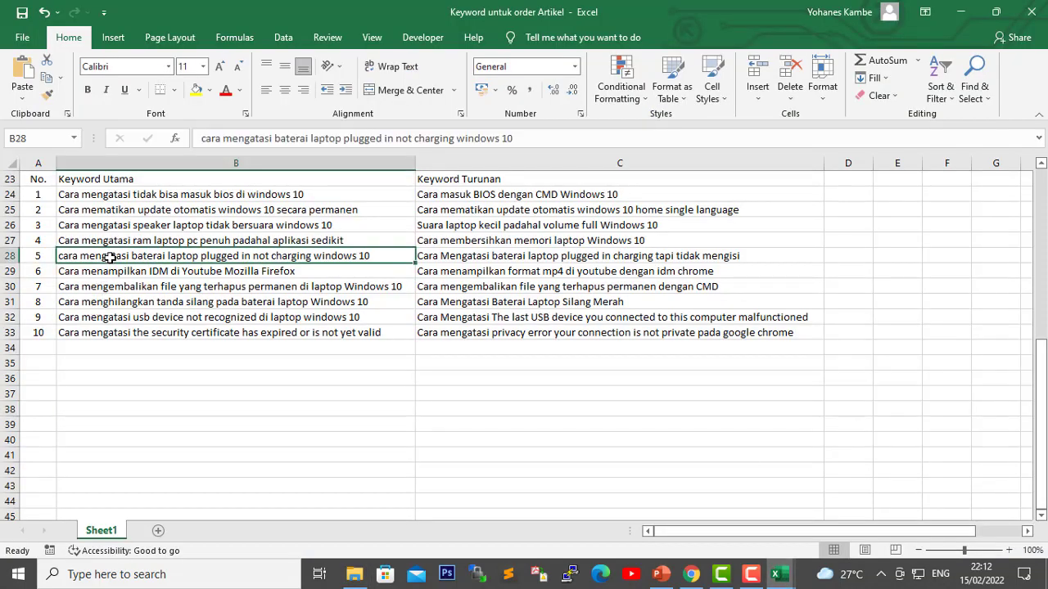
pyautogui.click(197, 89)
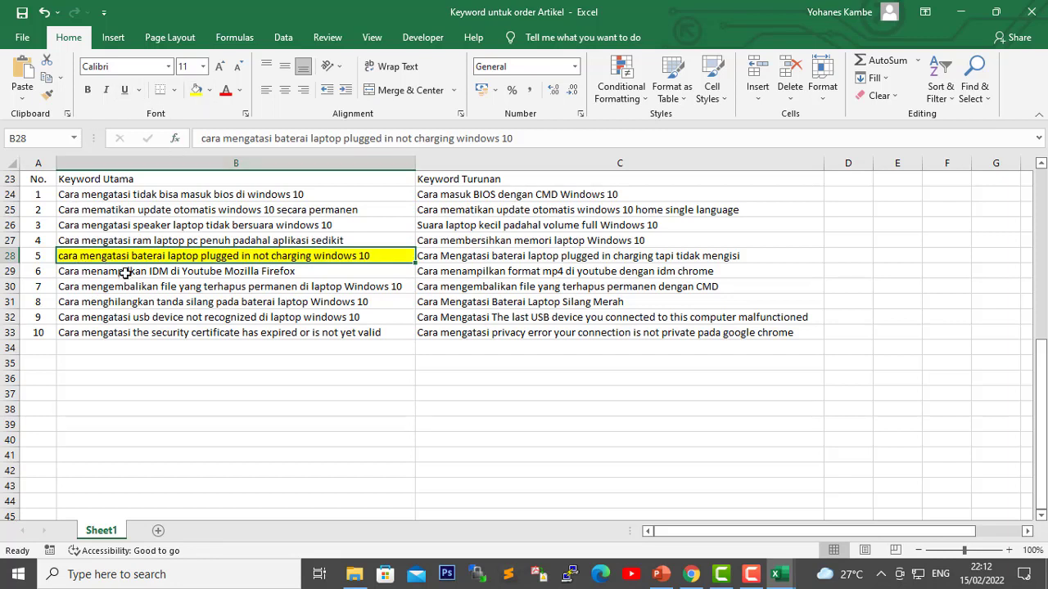
pyautogui.click(452, 259)
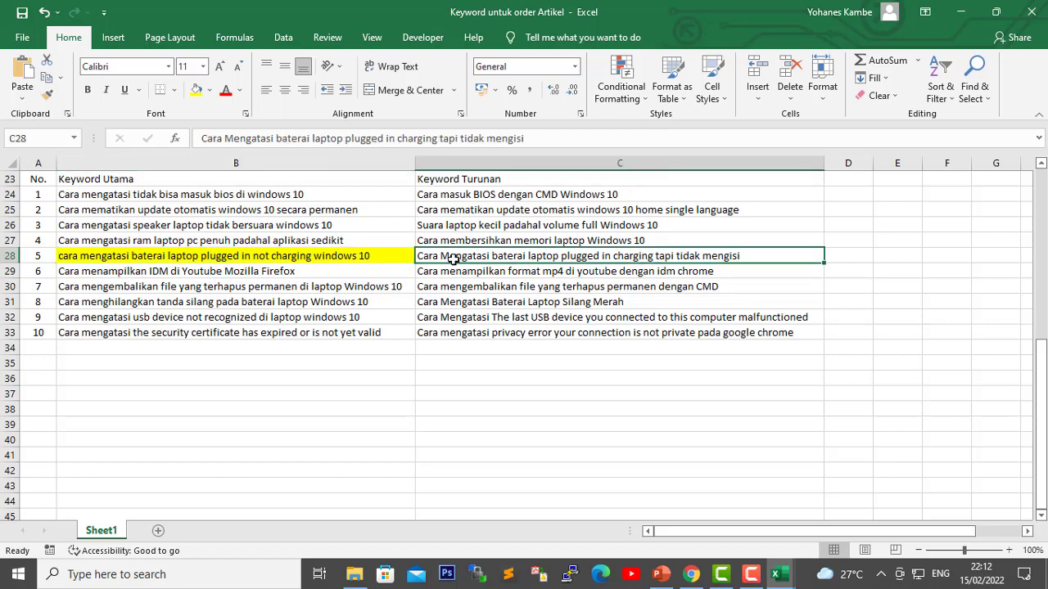
pyautogui.click(197, 90)
pyautogui.click(500, 360)
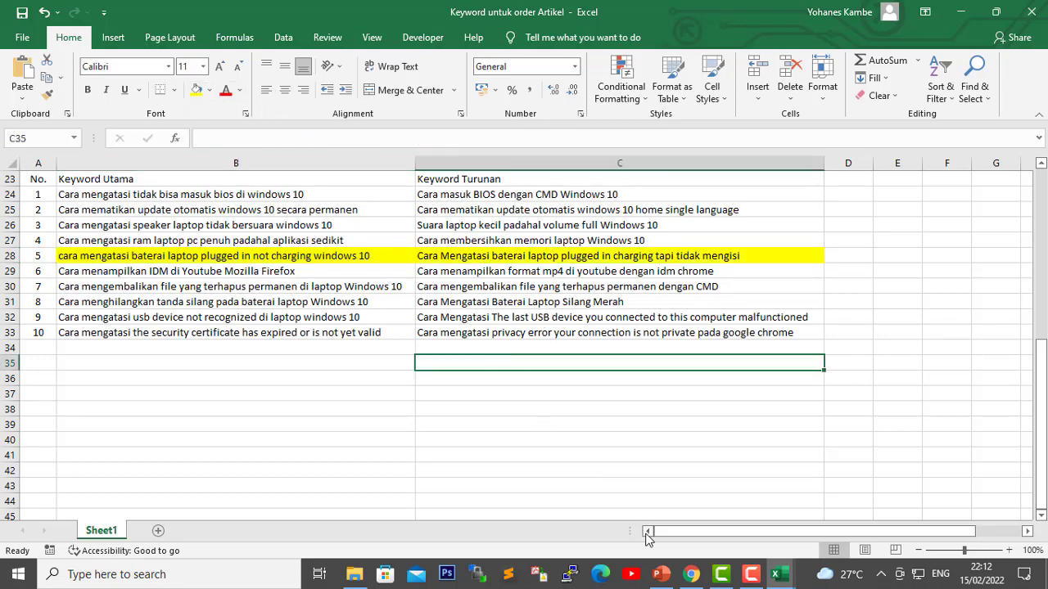
# Step: Switch to File Explorer, open the article "5. Cara Mengatasi Baterai Laptop Plugged in Not Charging Windows 10" in Word, and view its title, image and introduction
pyautogui.click(355, 573)
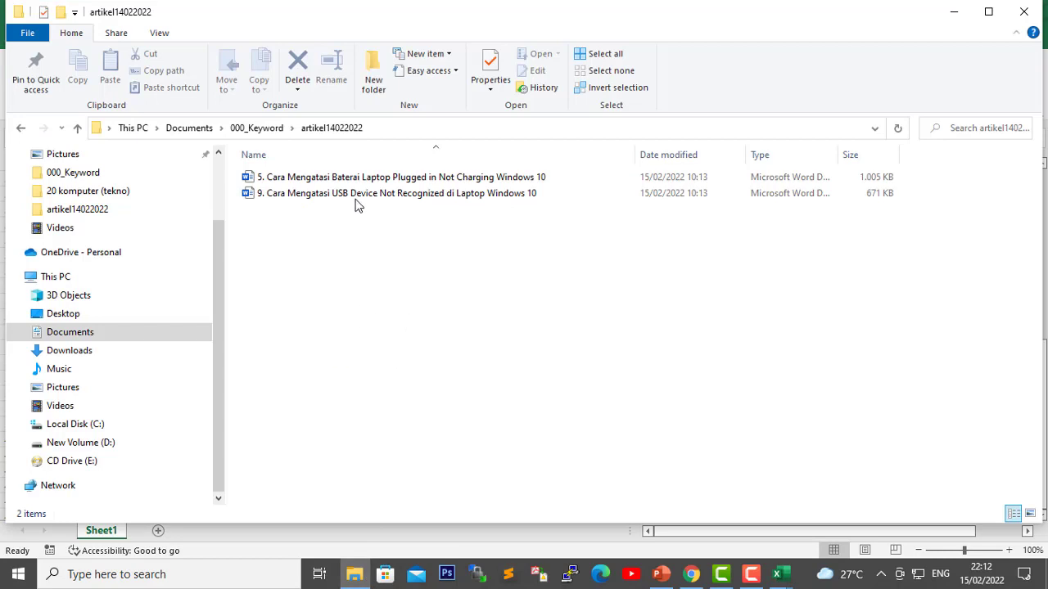
pyautogui.doubleClick(357, 177)
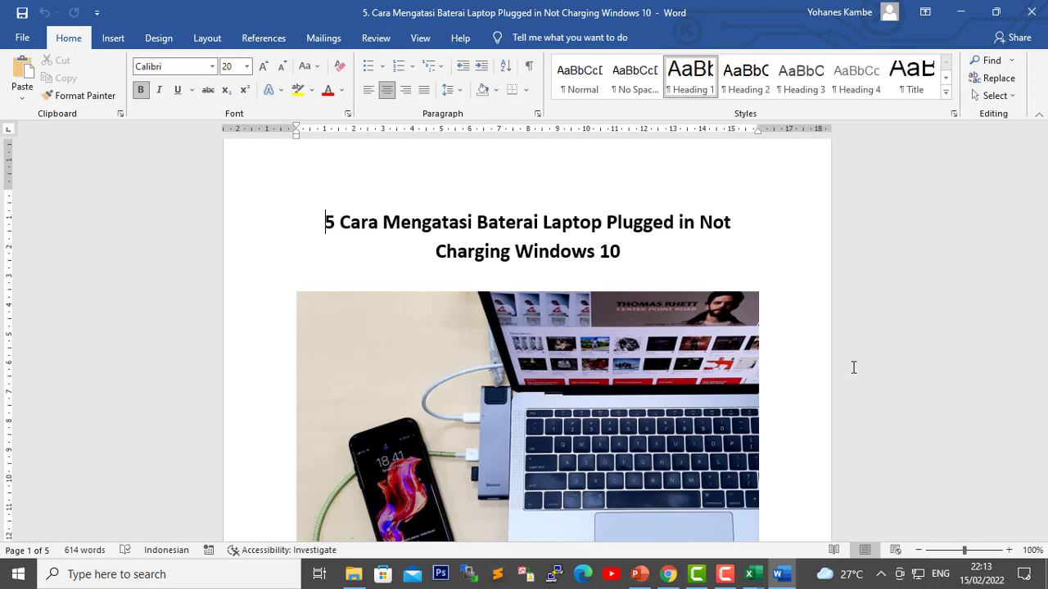
pyautogui.scroll(-1, 853, 367)
pyautogui.scroll(2, 854, 363)
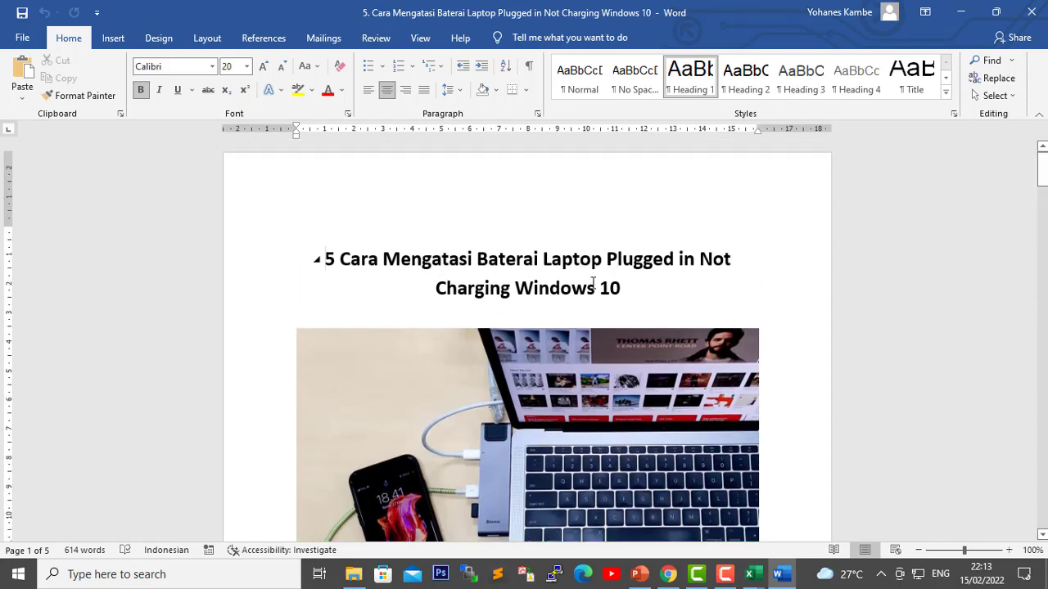
pyautogui.scroll(-5, 342, 327)
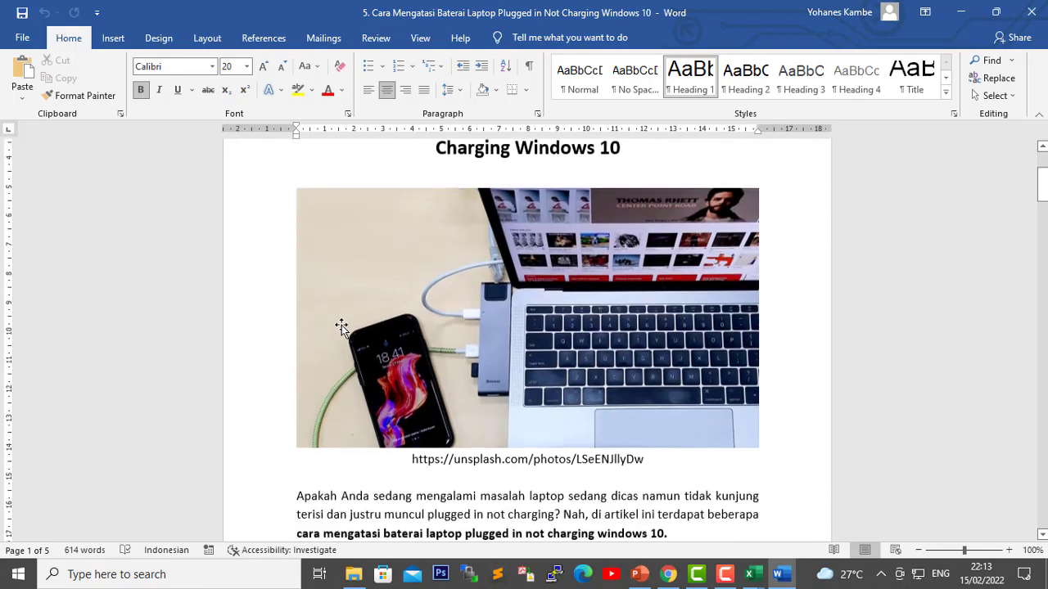
pyautogui.scroll(-3, 347, 326)
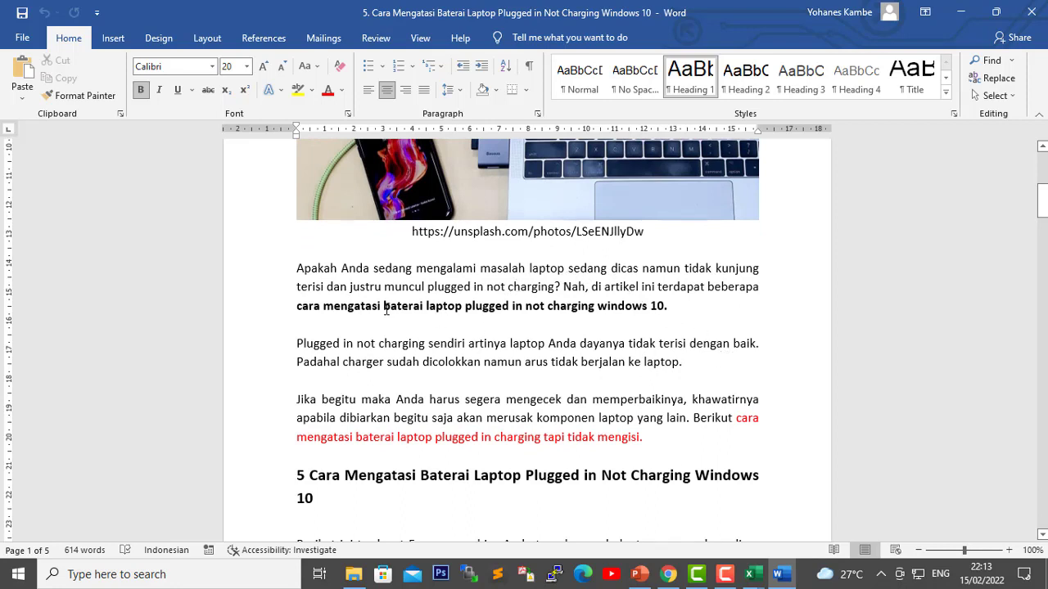
# Step: Compare the bold main keyword in the article's first paragraph with entry 5's Keyword Utama (B28) in the Excel keyword workbook, returning to Word
pyautogui.click(669, 308)
pyautogui.moveTo(670, 308); pyautogui.dragTo(300, 305)
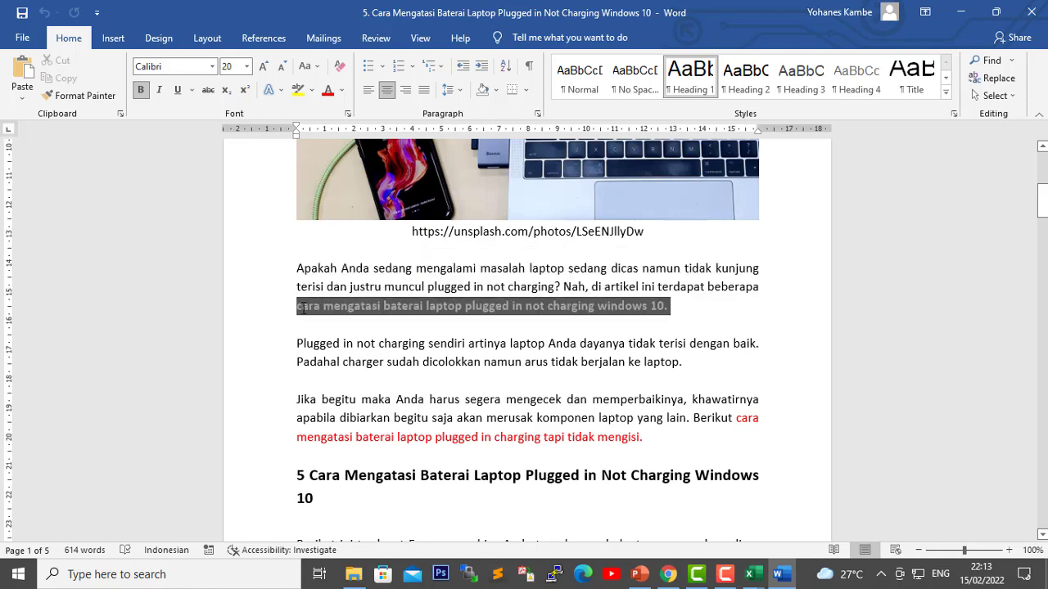
pyautogui.click(300, 306)
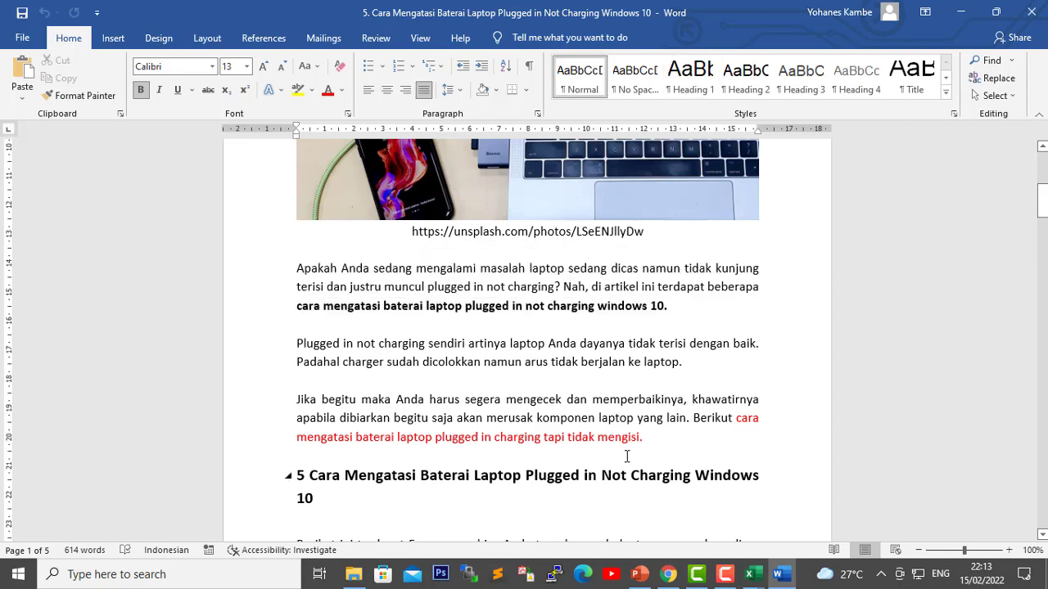
pyautogui.click(758, 576)
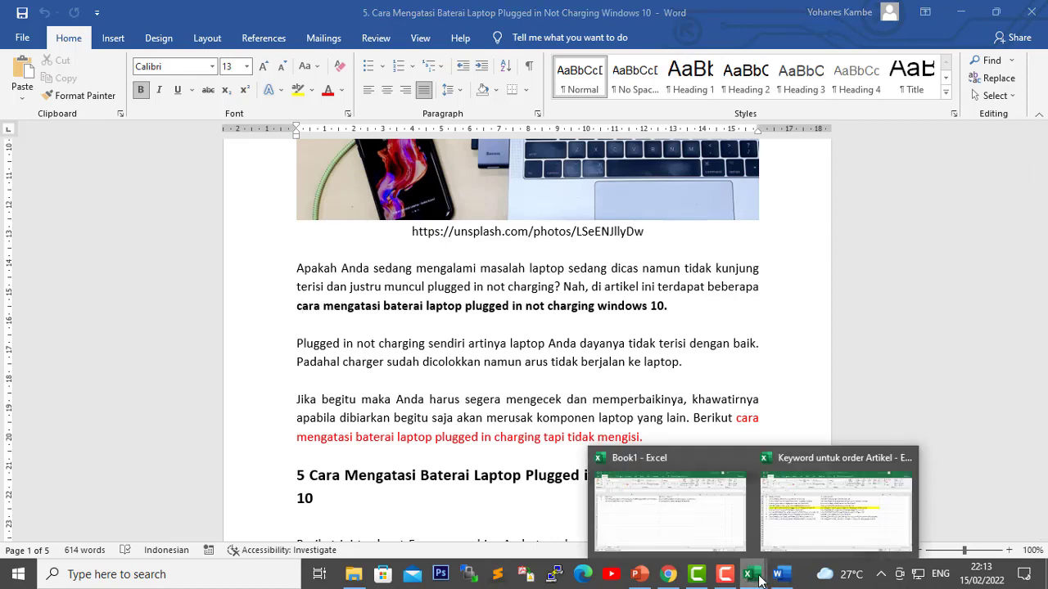
pyautogui.click(798, 521)
pyautogui.click(134, 259)
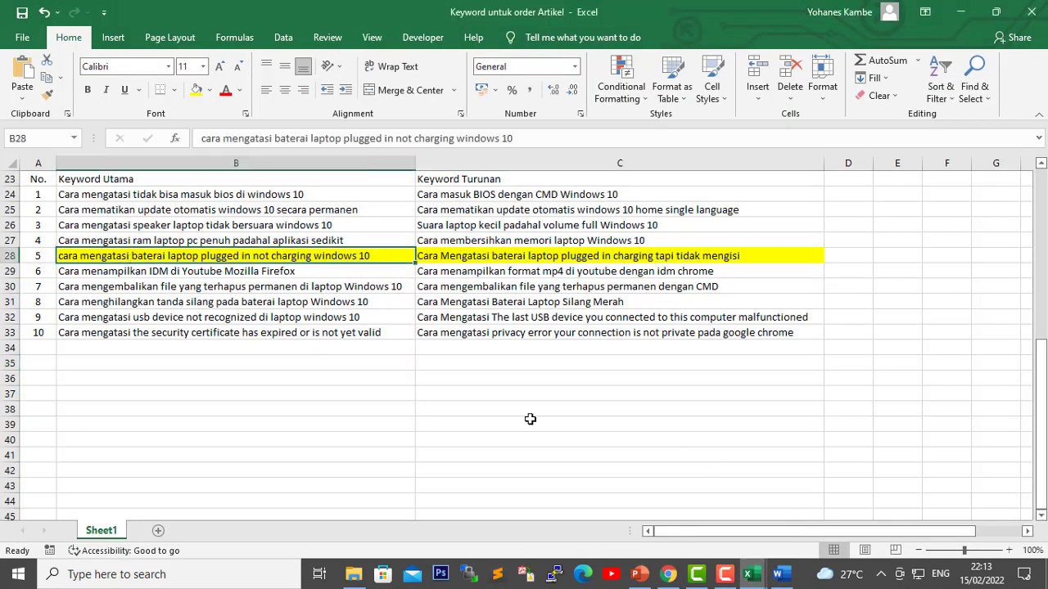
pyautogui.click(778, 573)
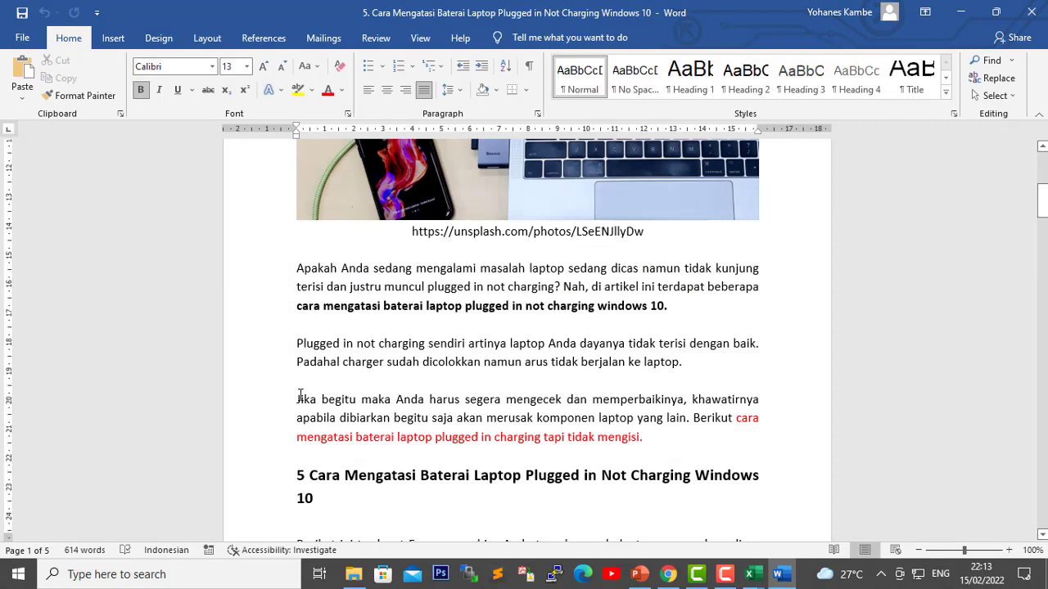
# Step: Compare the red derived keyword in the introduction with entry 5's Keyword Turunan (C28) in the Excel workbook, returning to Word
pyautogui.scroll(-3, 302, 398)
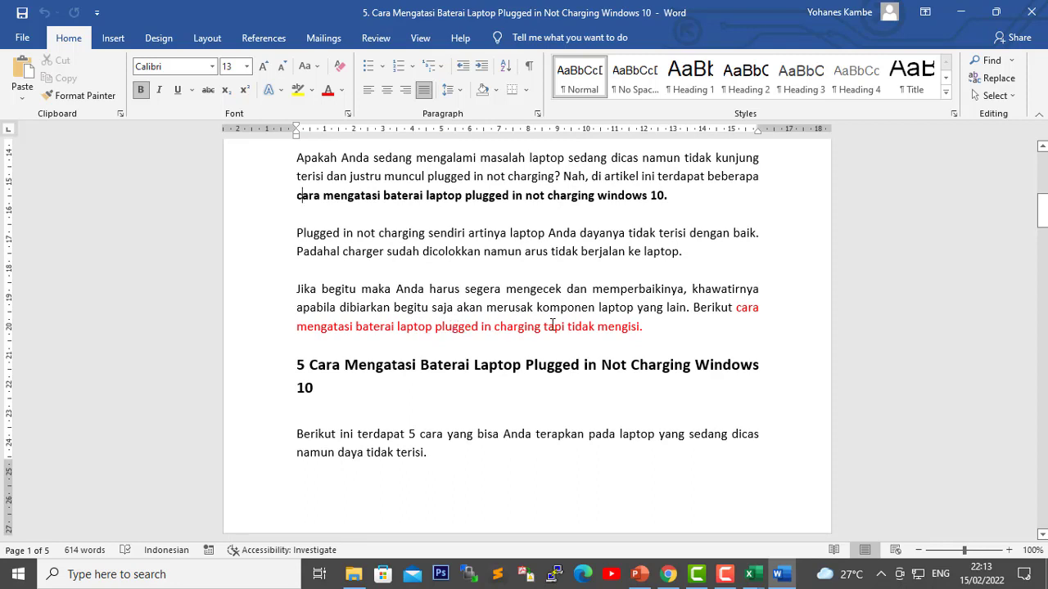
pyautogui.click(660, 328)
pyautogui.moveTo(737, 308); pyautogui.dragTo(655, 330)
pyautogui.click(649, 330)
pyautogui.click(884, 491)
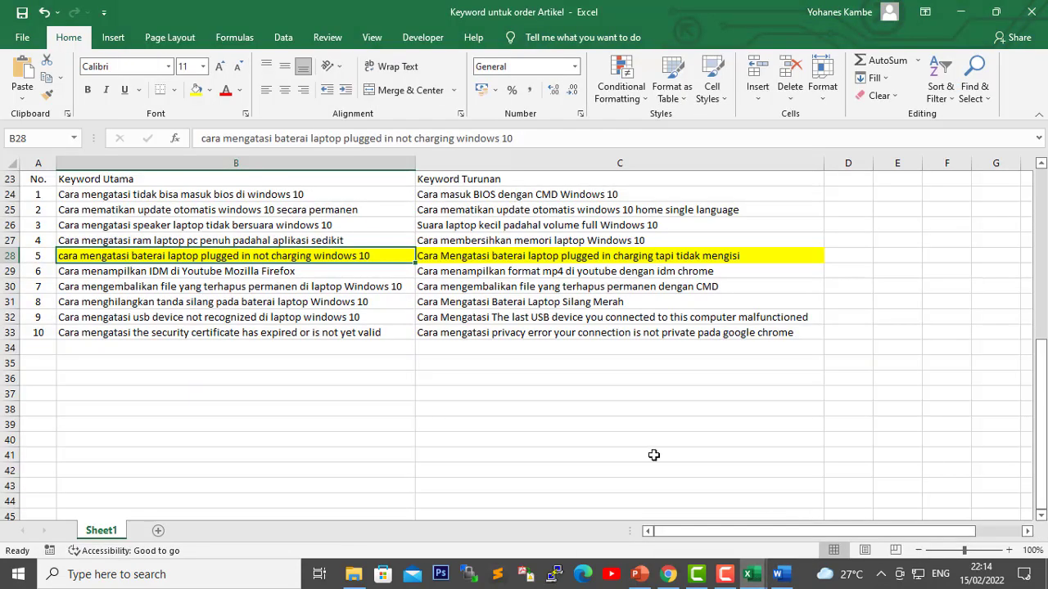
pyautogui.click(475, 255)
pyautogui.click(782, 576)
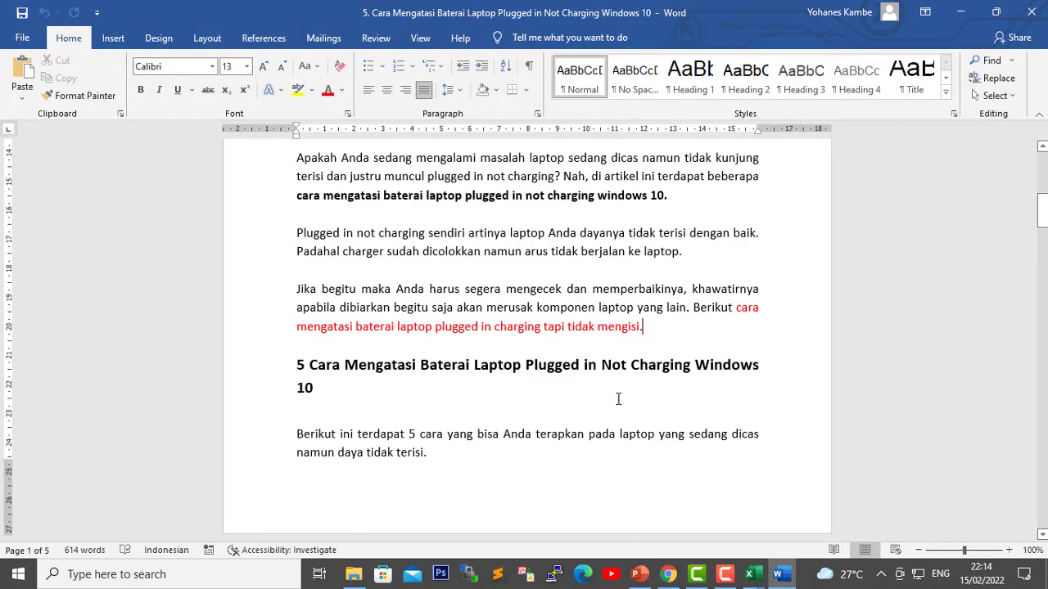
# Step: Review the article's numbered sections 1 to 3, checking their subheadings and paragraphs
pyautogui.scroll(-3, 379, 431)
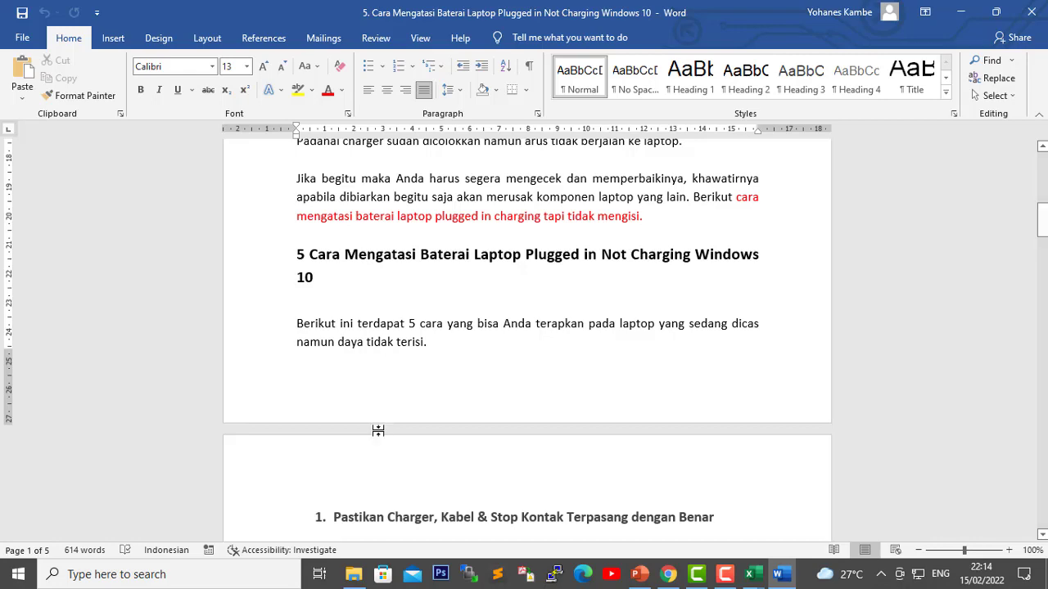
pyautogui.scroll(-6, 379, 431)
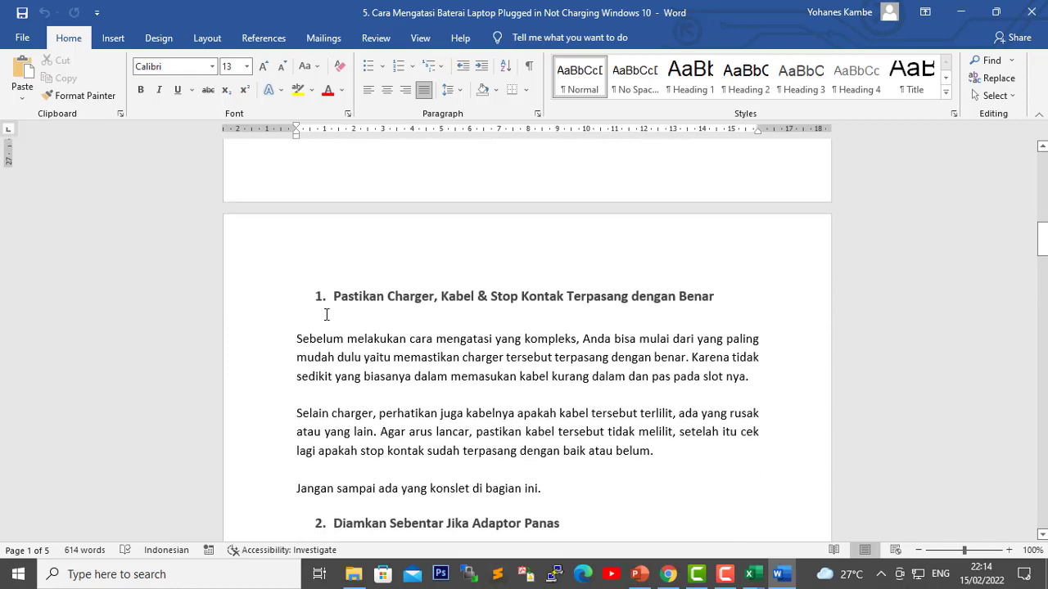
pyautogui.scroll(-1, 328, 320)
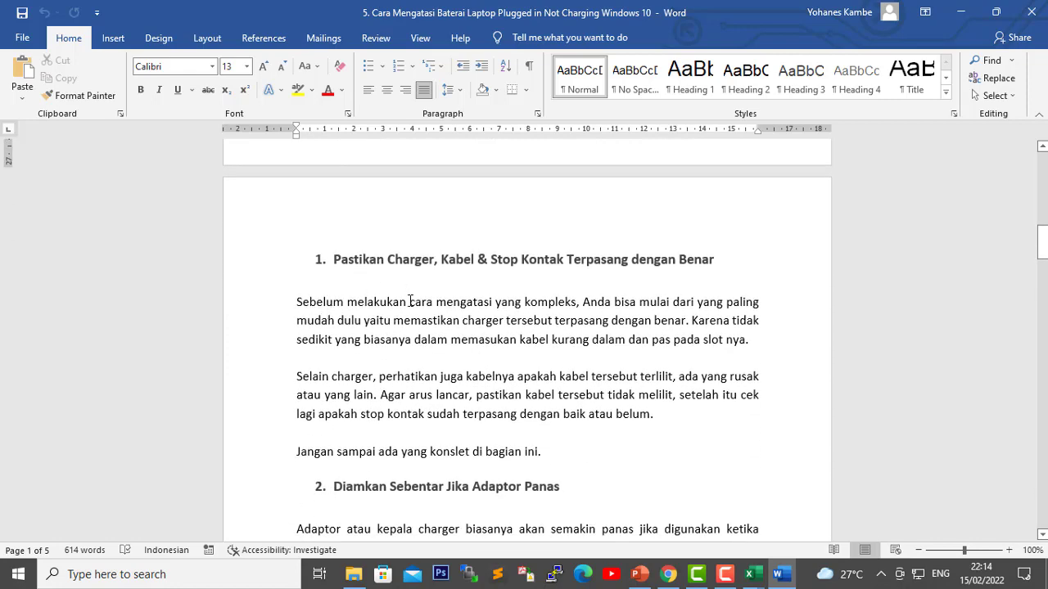
pyautogui.scroll(-1, 365, 356)
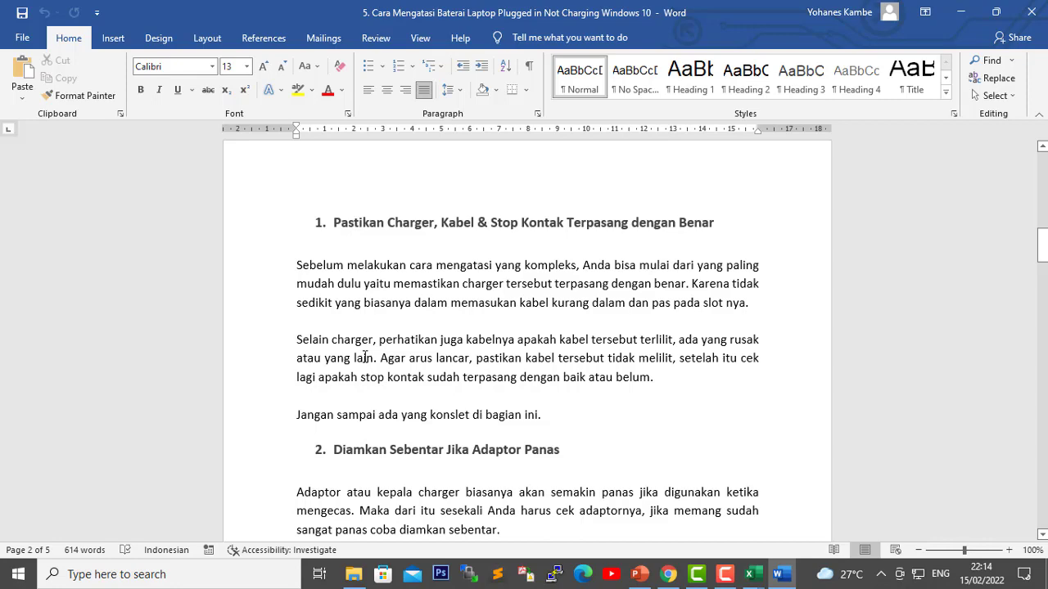
pyautogui.scroll(-3, 364, 357)
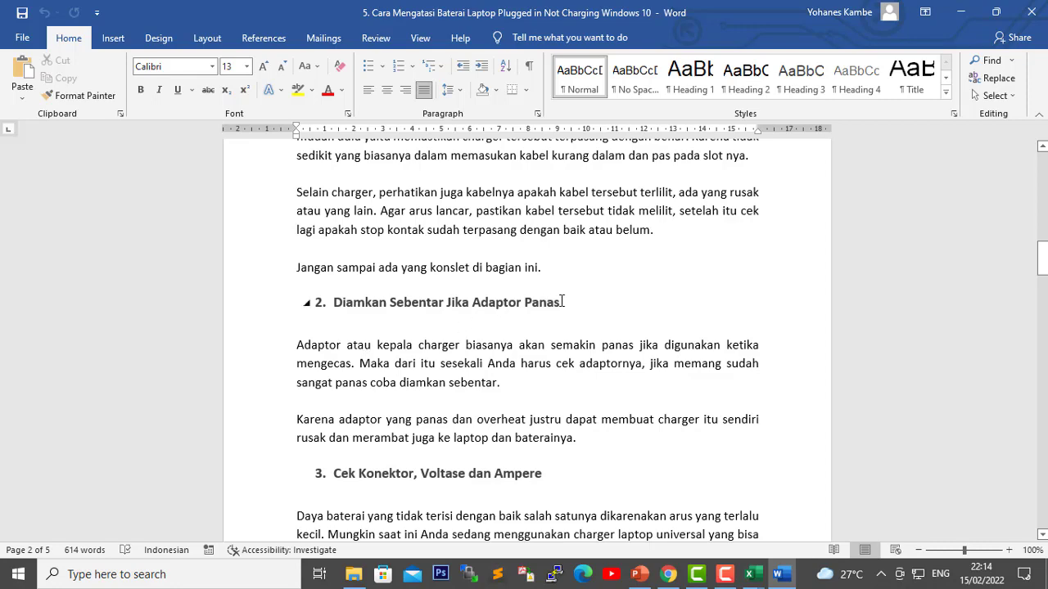
pyautogui.moveTo(560, 303); pyautogui.dragTo(446, 303)
pyautogui.click(388, 307)
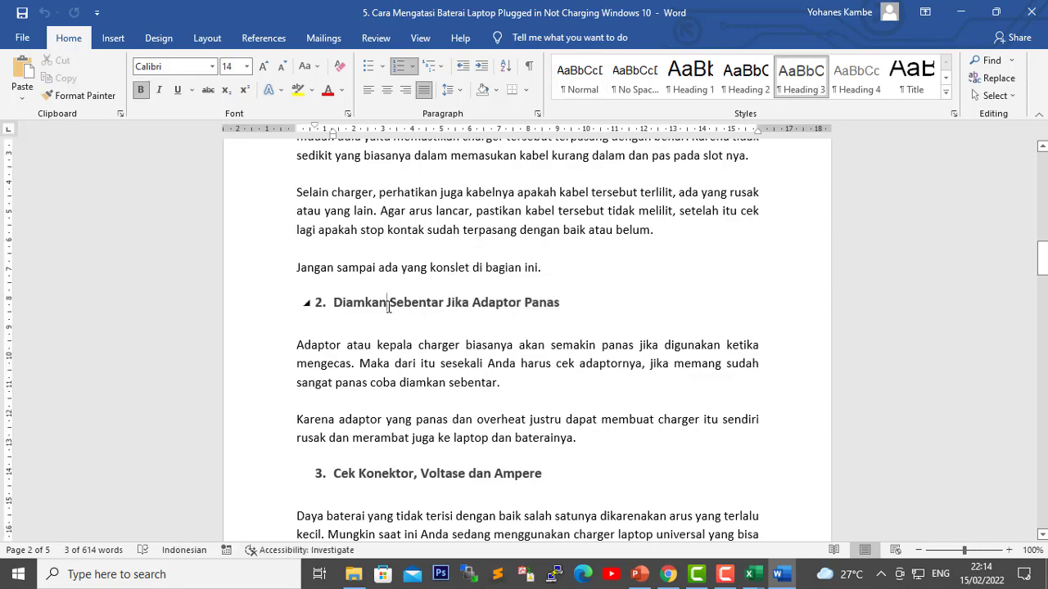
pyautogui.scroll(-3, 385, 319)
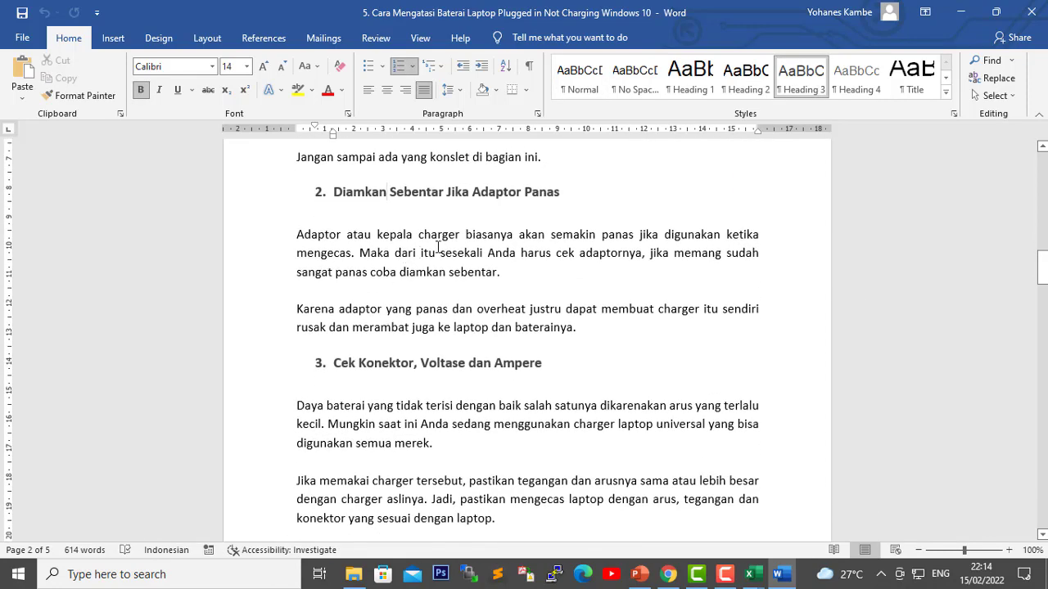
pyautogui.scroll(-1, 414, 363)
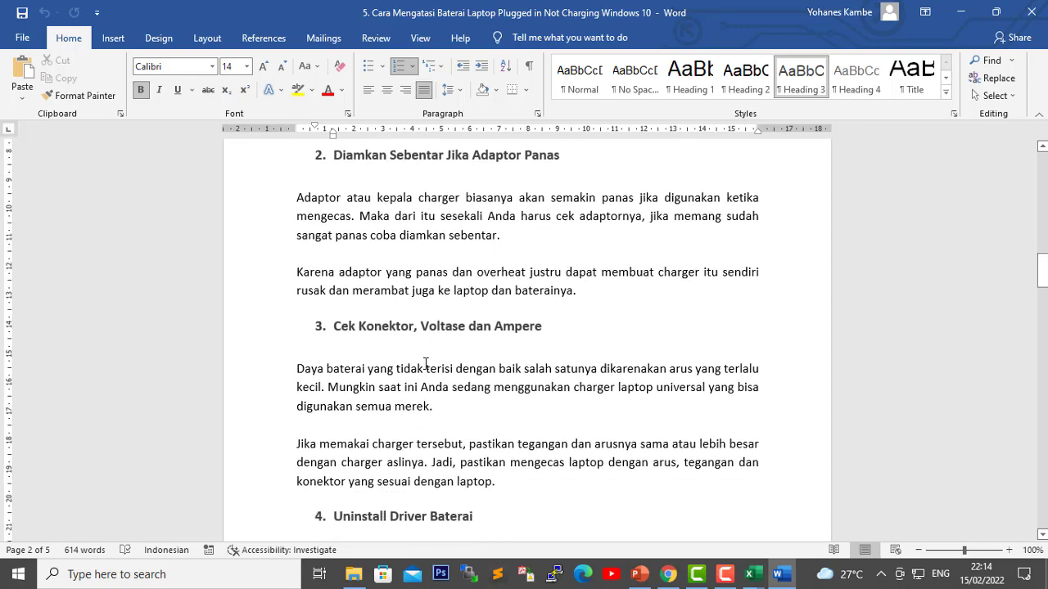
pyautogui.scroll(-2, 426, 363)
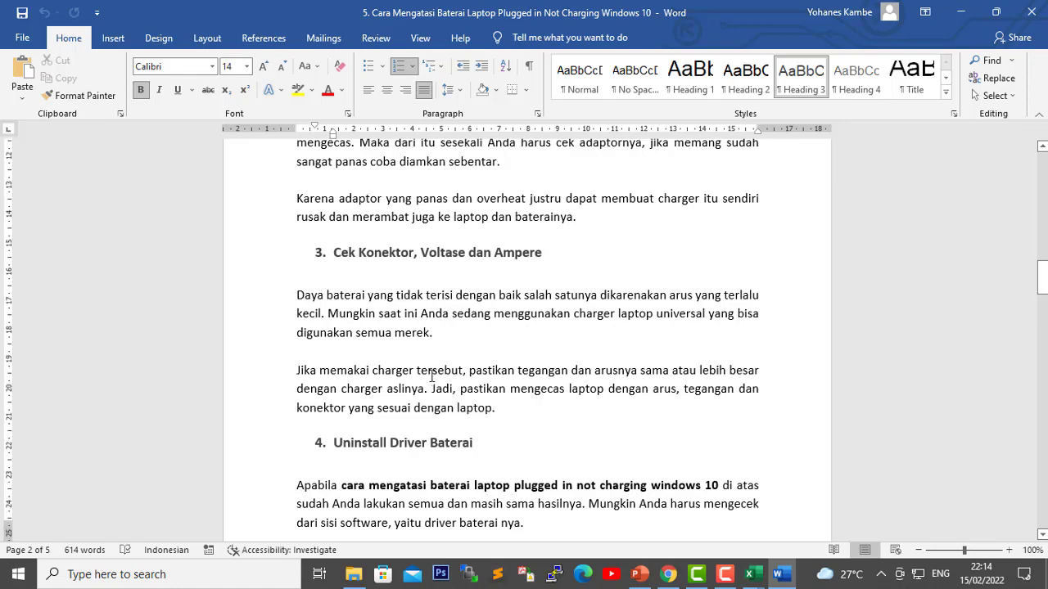
# Step: Review sections 4 and 5 with their bulleted instructions, down to the closing paragraph and source reference
pyautogui.scroll(-4, 434, 371)
pyautogui.scroll(-11, 396, 362)
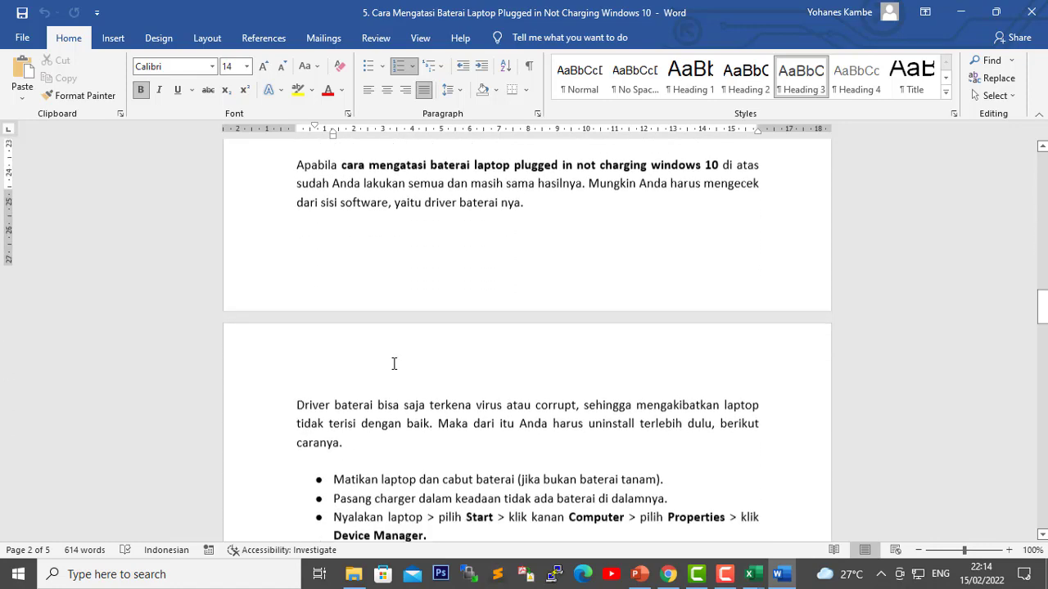
pyautogui.scroll(-1, 337, 266)
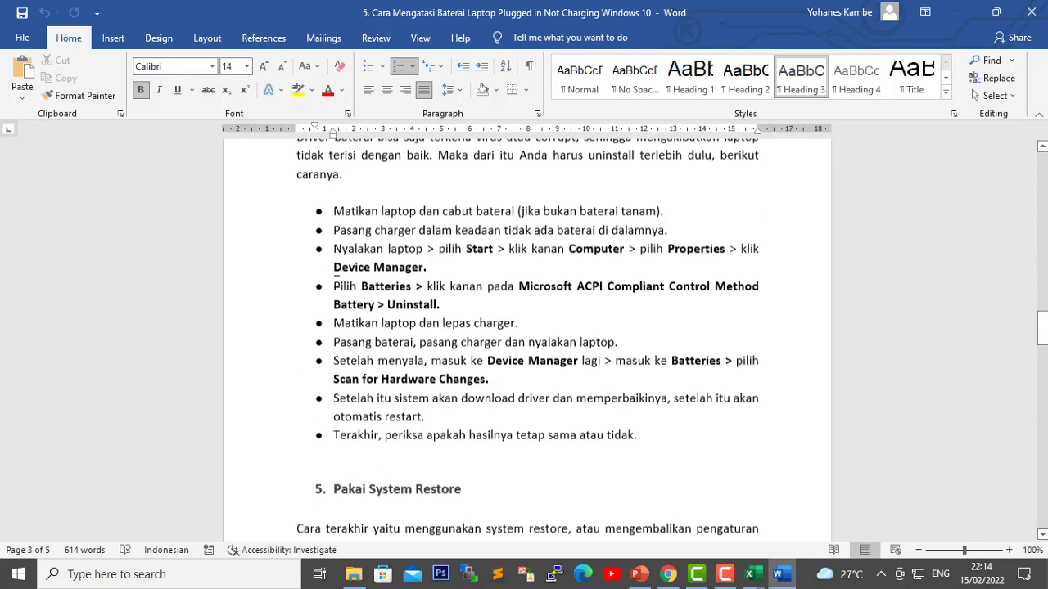
pyautogui.scroll(8, 357, 331)
pyautogui.scroll(2, 357, 331)
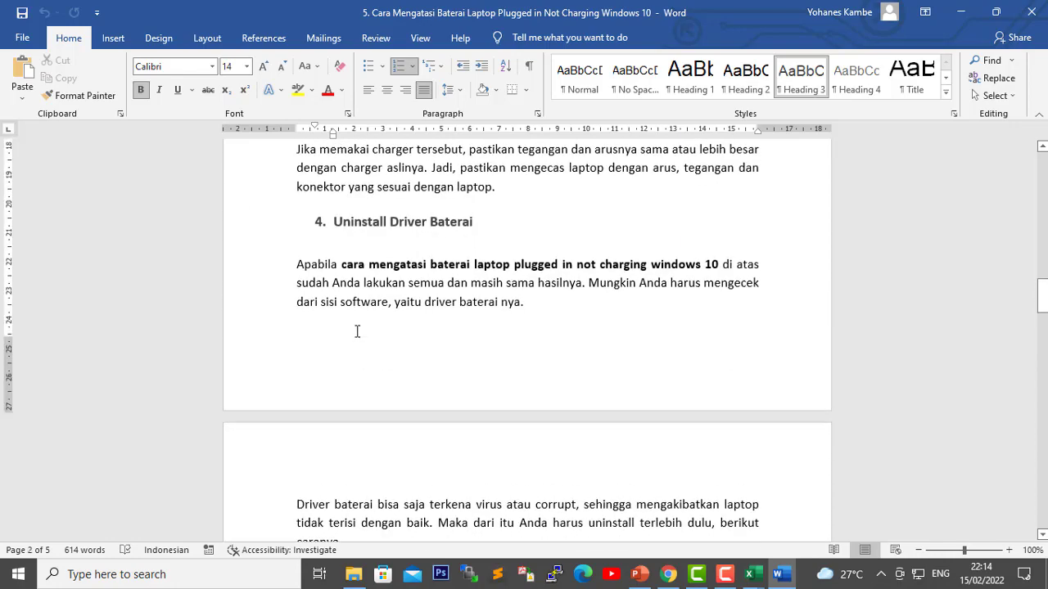
pyautogui.scroll(-10, 357, 331)
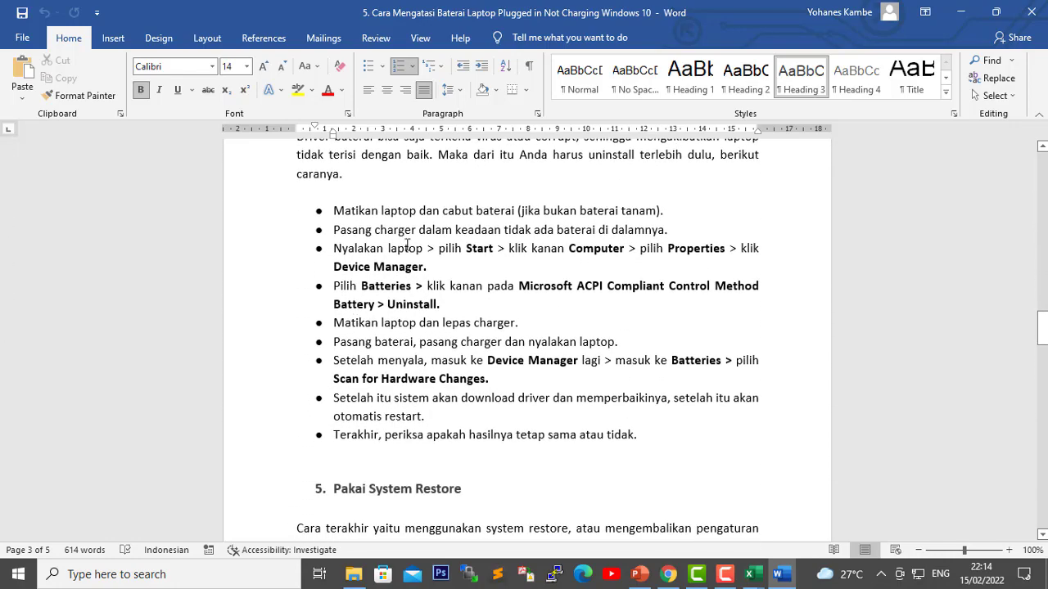
pyautogui.scroll(-3, 363, 359)
pyautogui.scroll(-6, 363, 358)
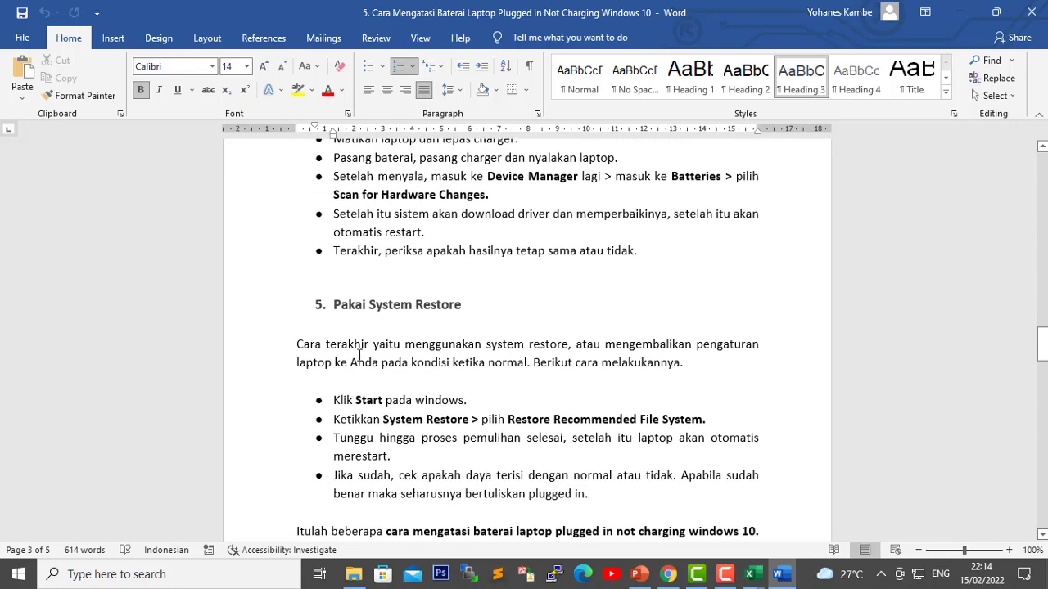
pyautogui.scroll(-2, 352, 294)
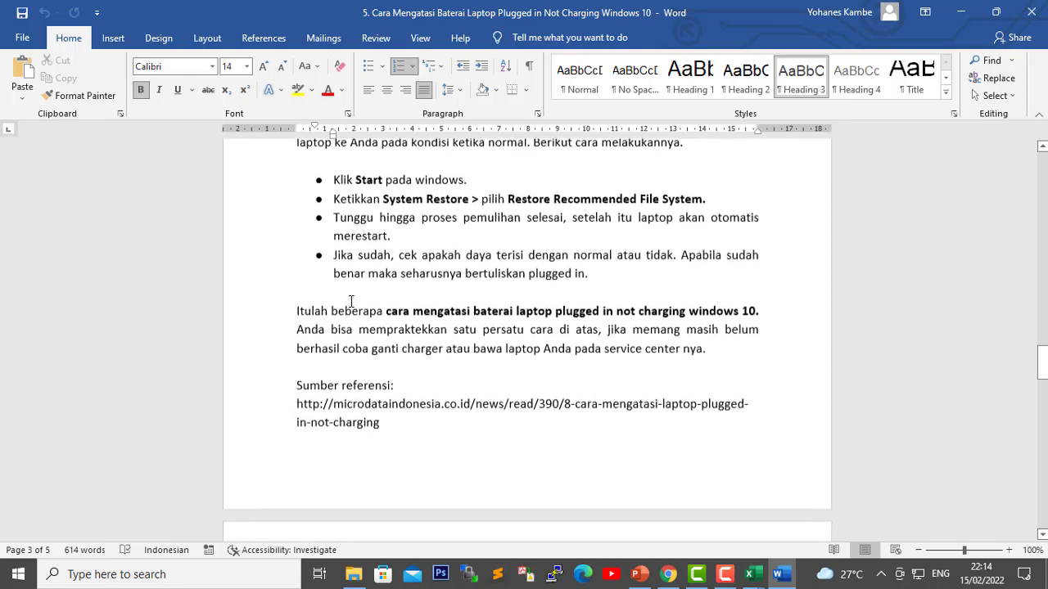
# Step: Check the bold main keyword in the closing paragraph and its other occurrences back up to the article's introduction
pyautogui.scroll(4, 344, 434)
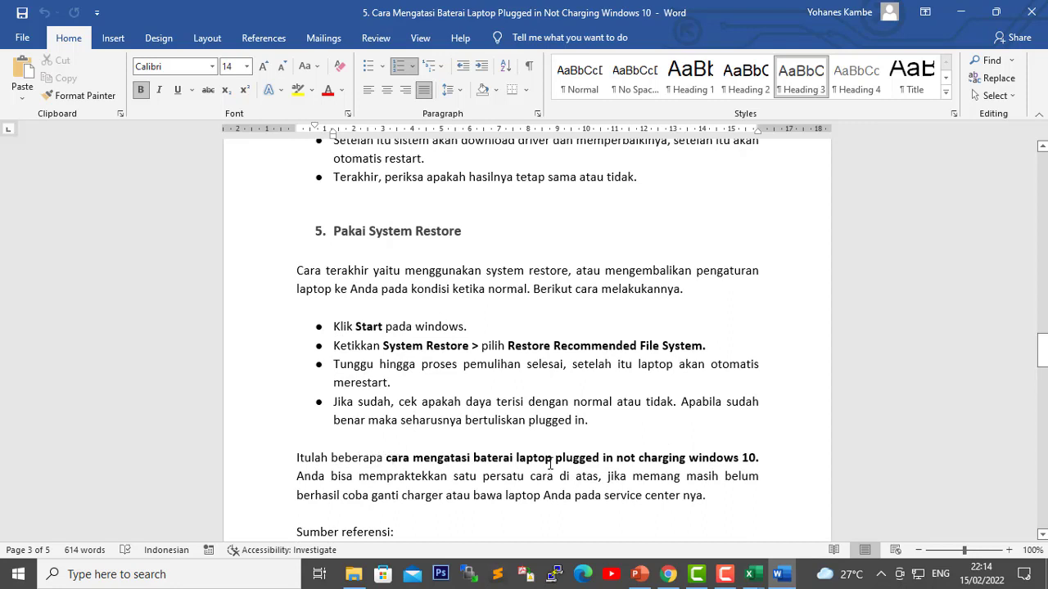
pyautogui.moveTo(758, 459); pyautogui.dragTo(386, 459)
pyautogui.scroll(10, 390, 335)
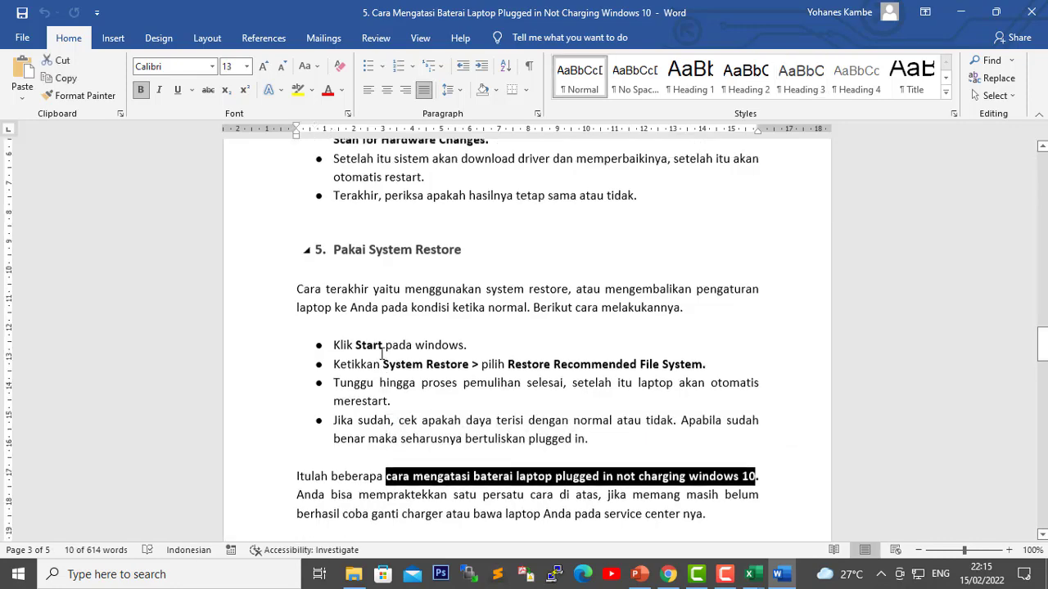
pyautogui.scroll(2, 393, 368)
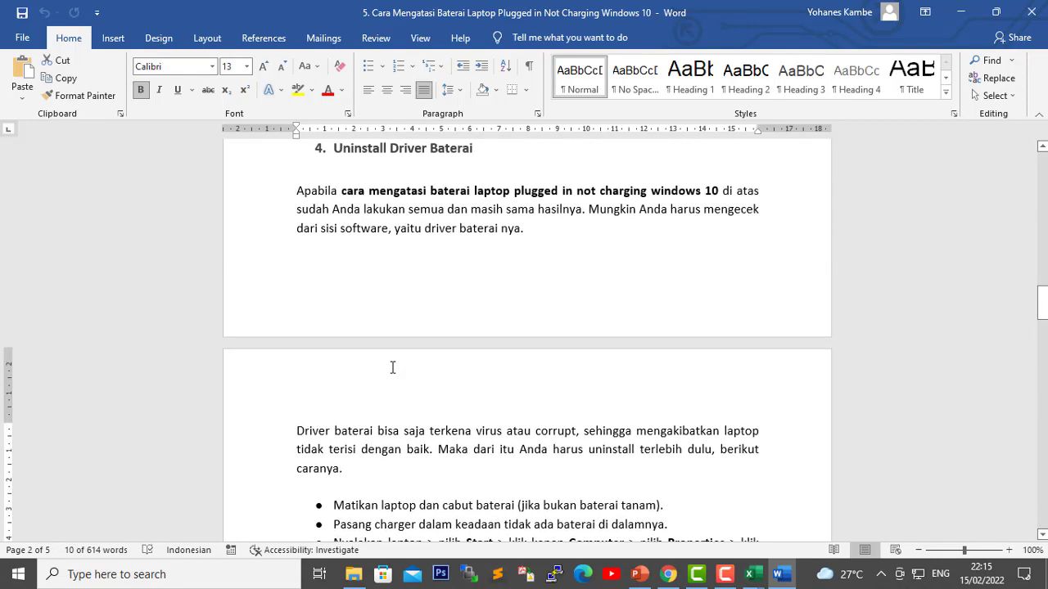
pyautogui.scroll(5, 393, 367)
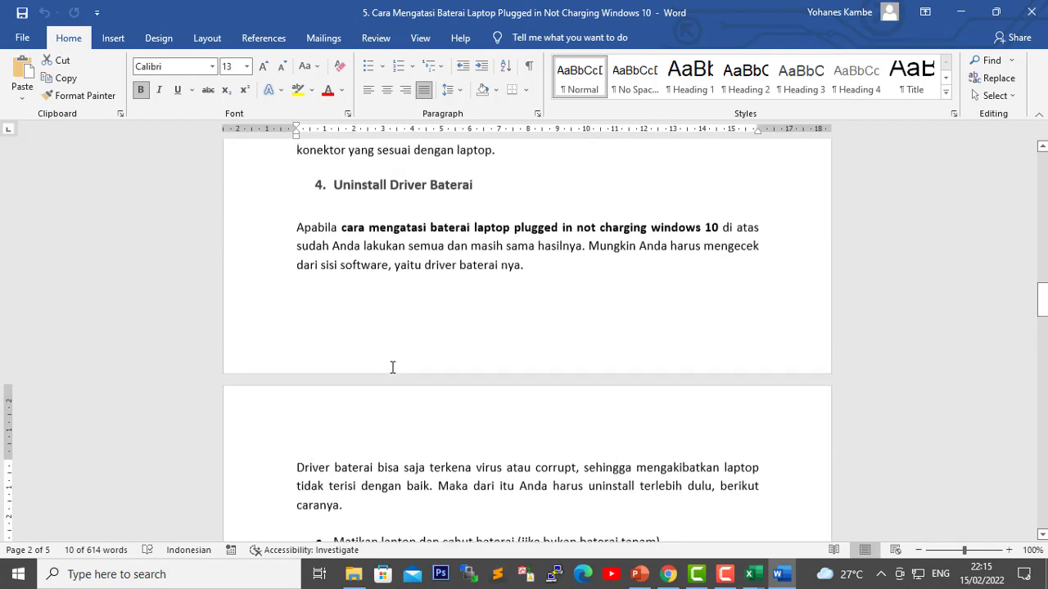
pyautogui.scroll(12, 392, 368)
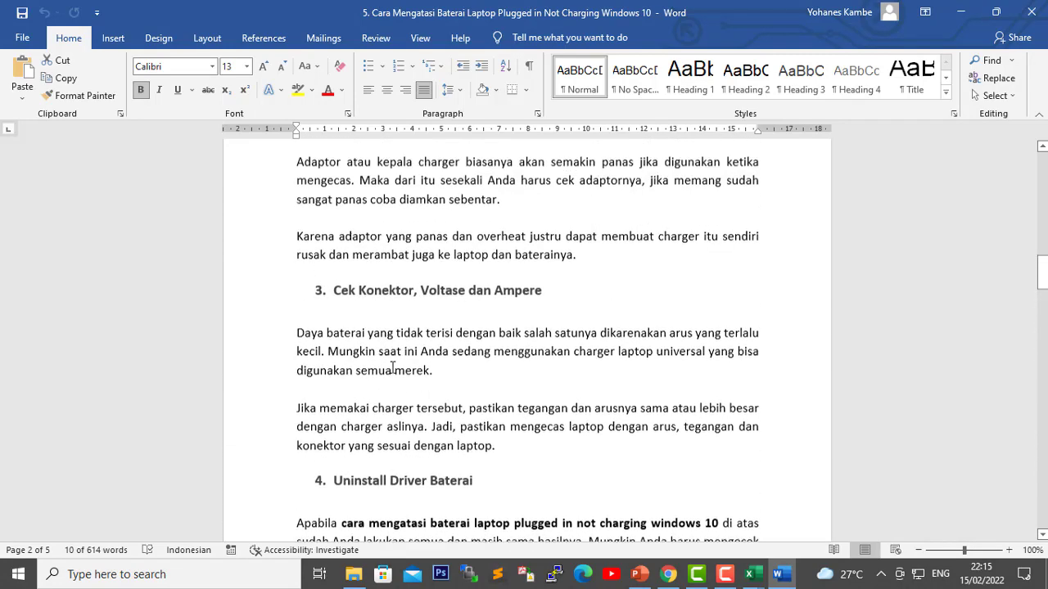
pyautogui.scroll(1, 392, 367)
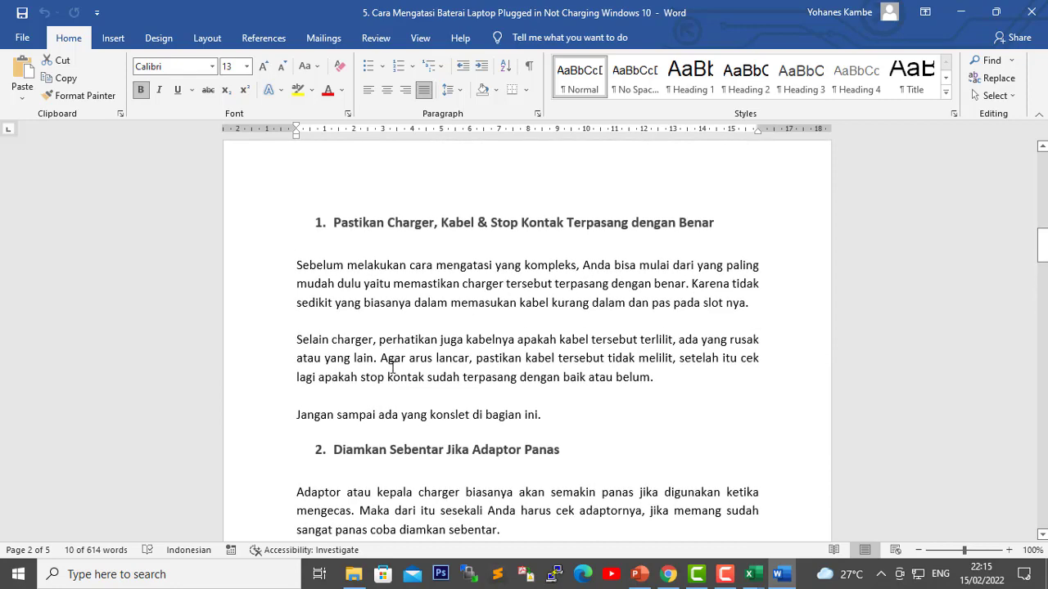
pyautogui.scroll(15, 392, 368)
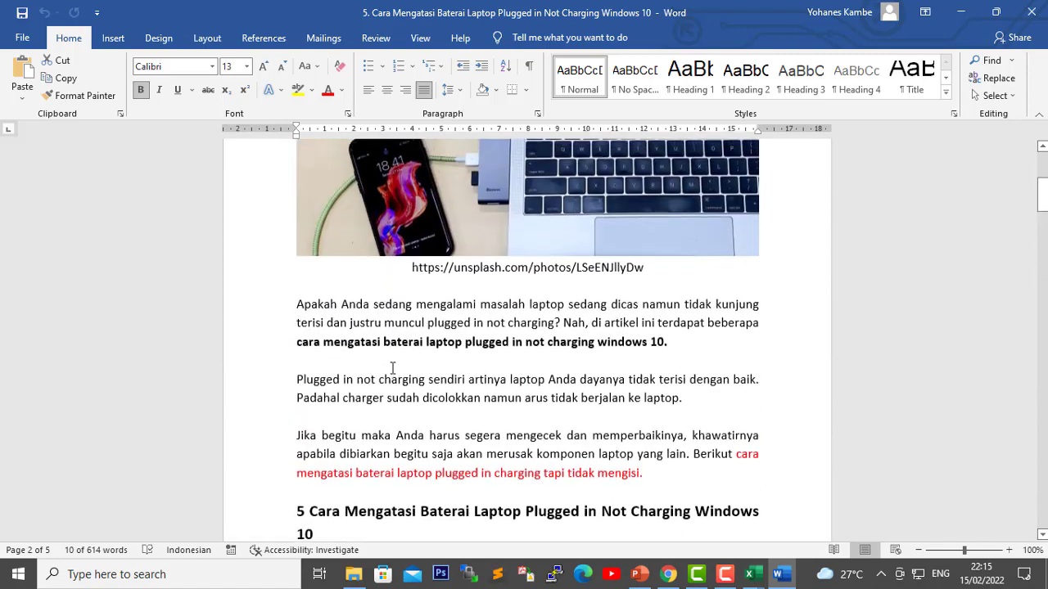
# Step: Recheck the bold and red keywords in the introduction and main heading, continuing down to the article's numbered sections
pyautogui.scroll(9, 392, 367)
pyautogui.scroll(-8, 398, 374)
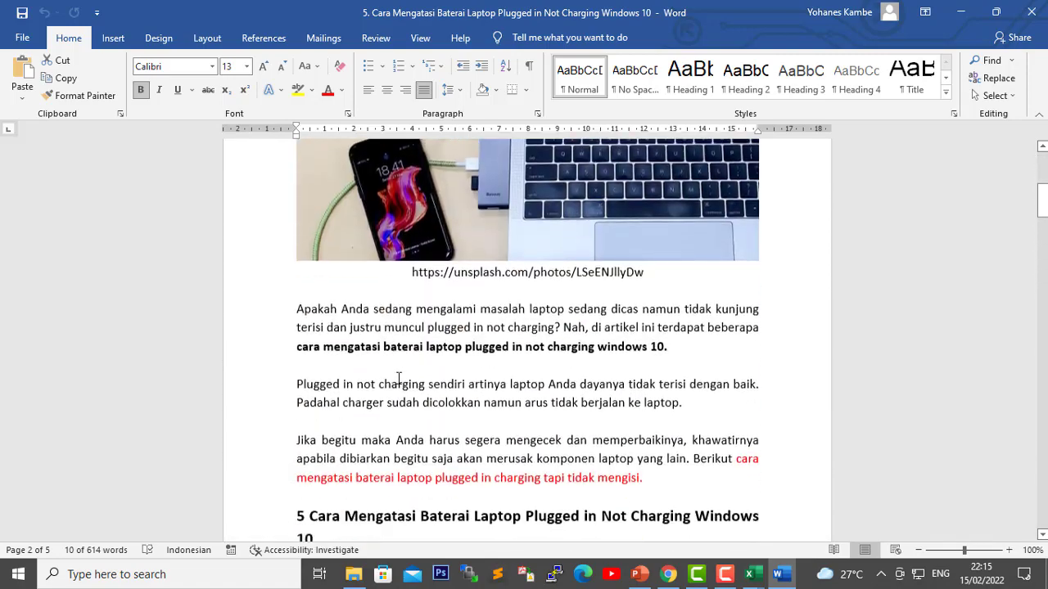
pyautogui.scroll(-3, 399, 378)
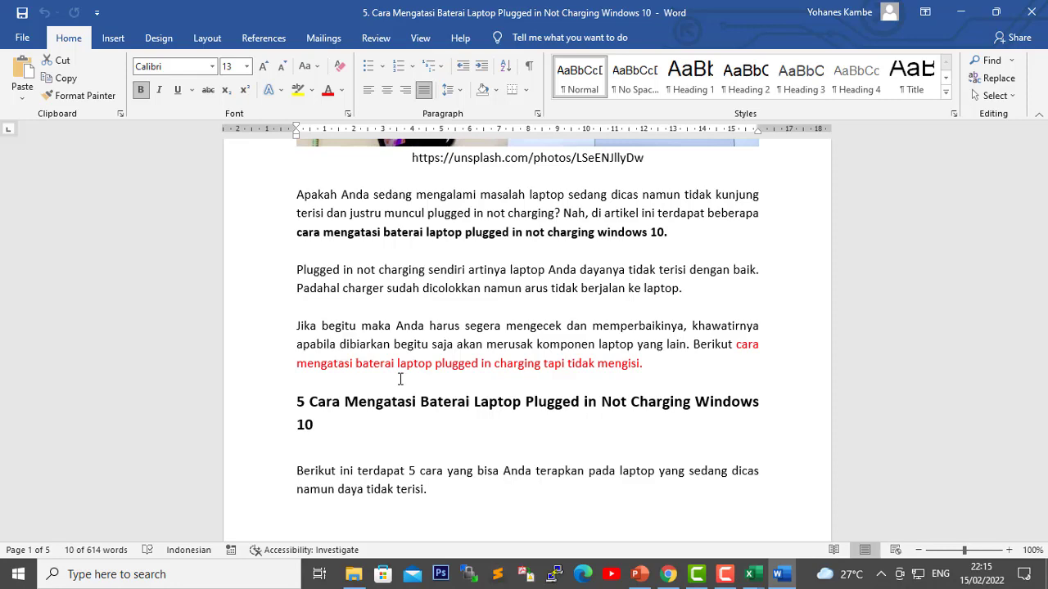
pyautogui.scroll(2, 400, 379)
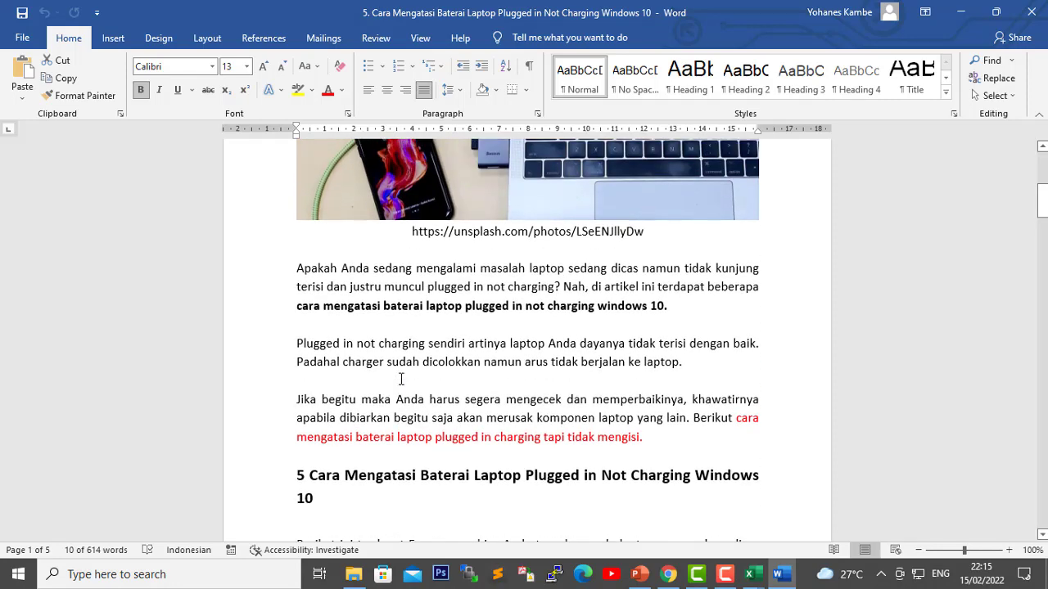
pyautogui.scroll(-5, 401, 379)
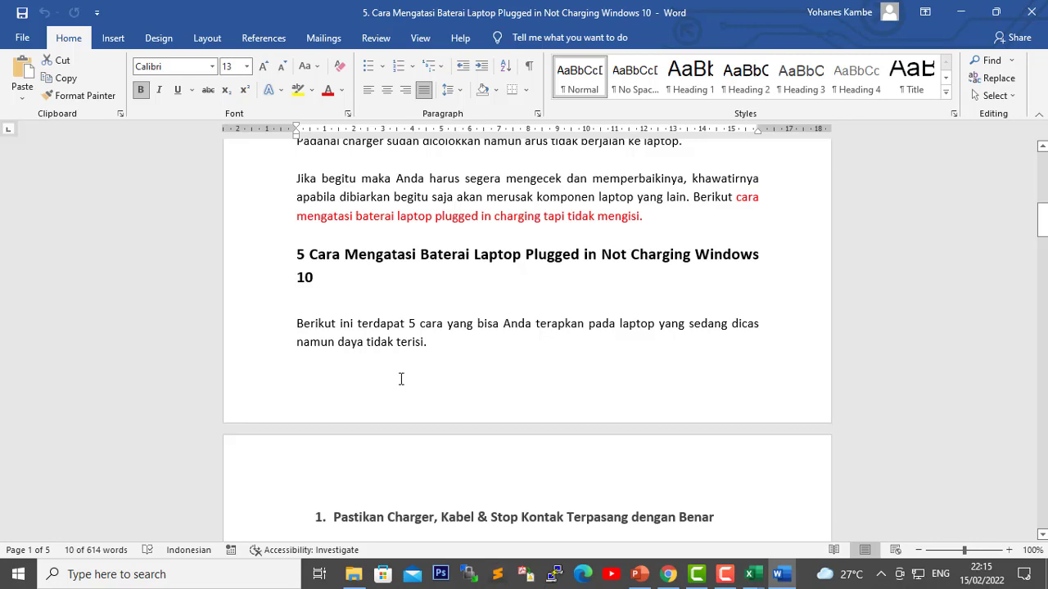
pyautogui.scroll(-12, 401, 379)
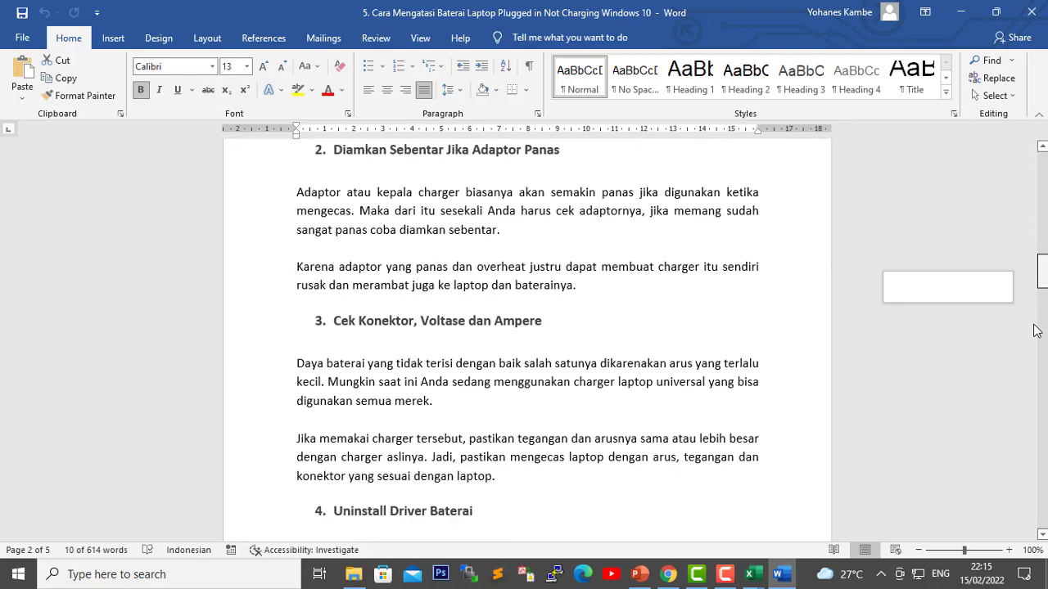
# Step: Examine the Duplichecker and Copyscape plagiarism-check screenshots placed at the end of the article
pyautogui.moveTo(1037, 331); pyautogui.dragTo(1041, 475)
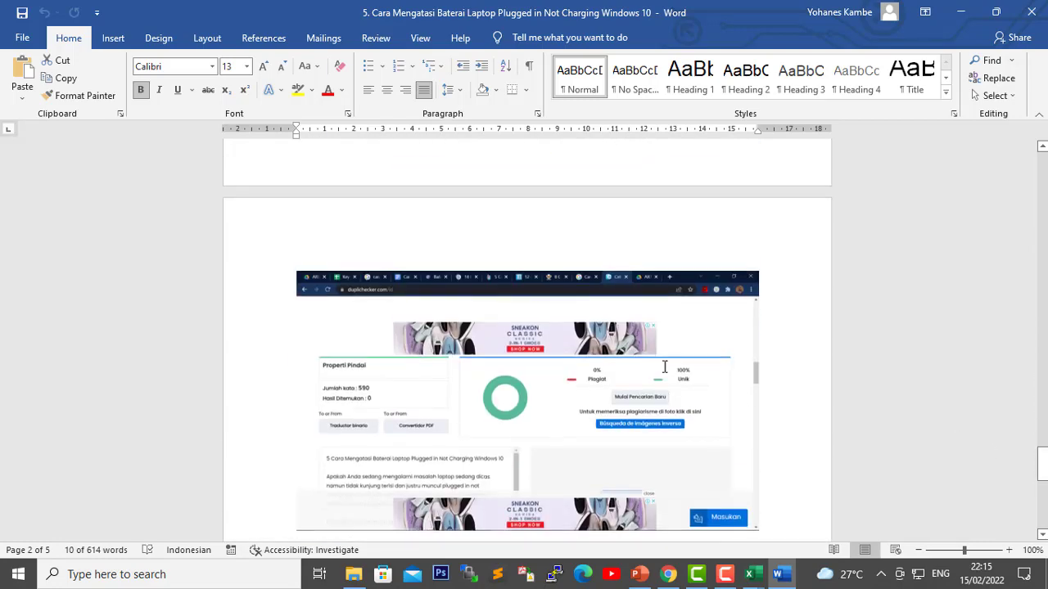
pyautogui.scroll(-15, 428, 290)
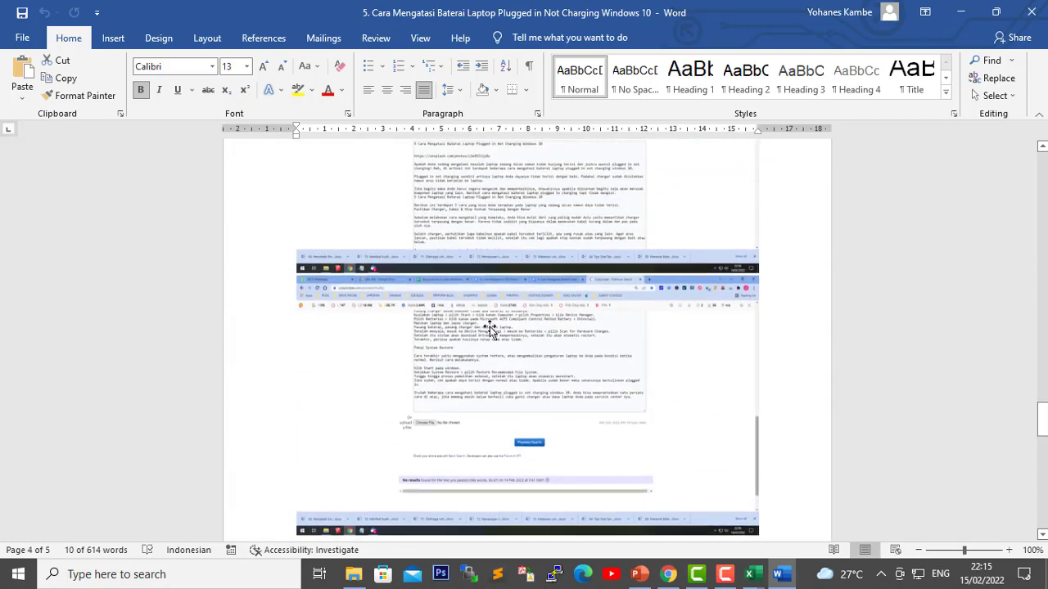
pyautogui.scroll(3, 489, 330)
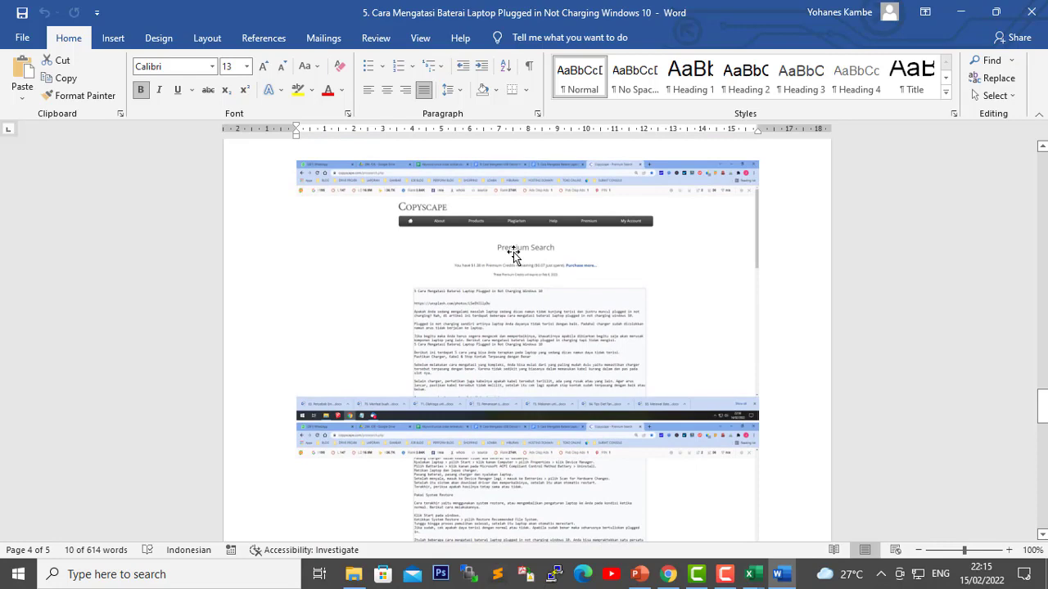
# Step: Inspect the Copyscape Premium Search screenshot at 268% zoom, and return the document view to 82%
pyautogui.click(514, 252)
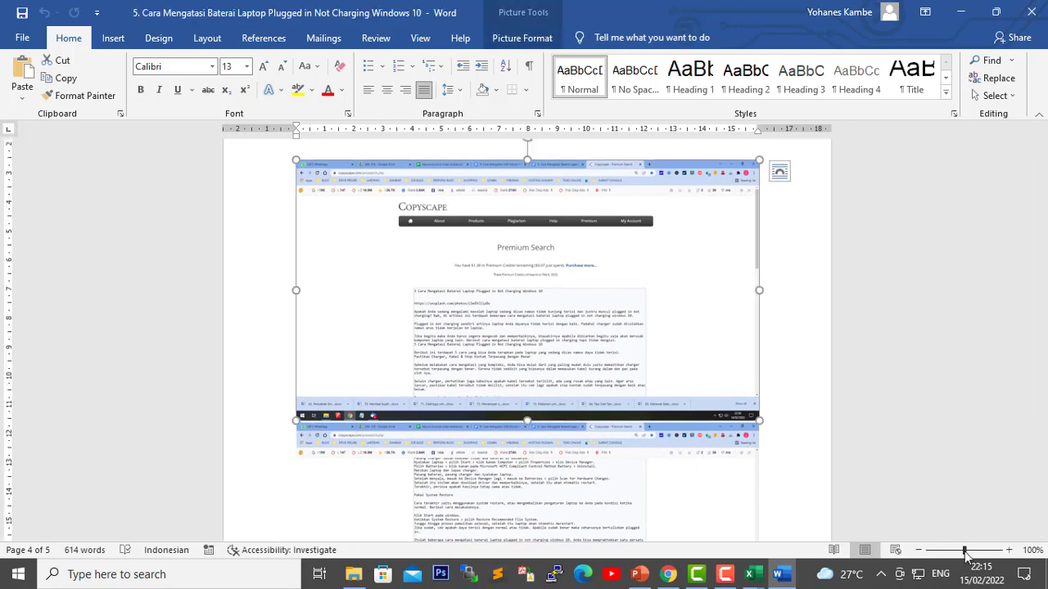
pyautogui.moveTo(965, 556); pyautogui.dragTo(981, 553)
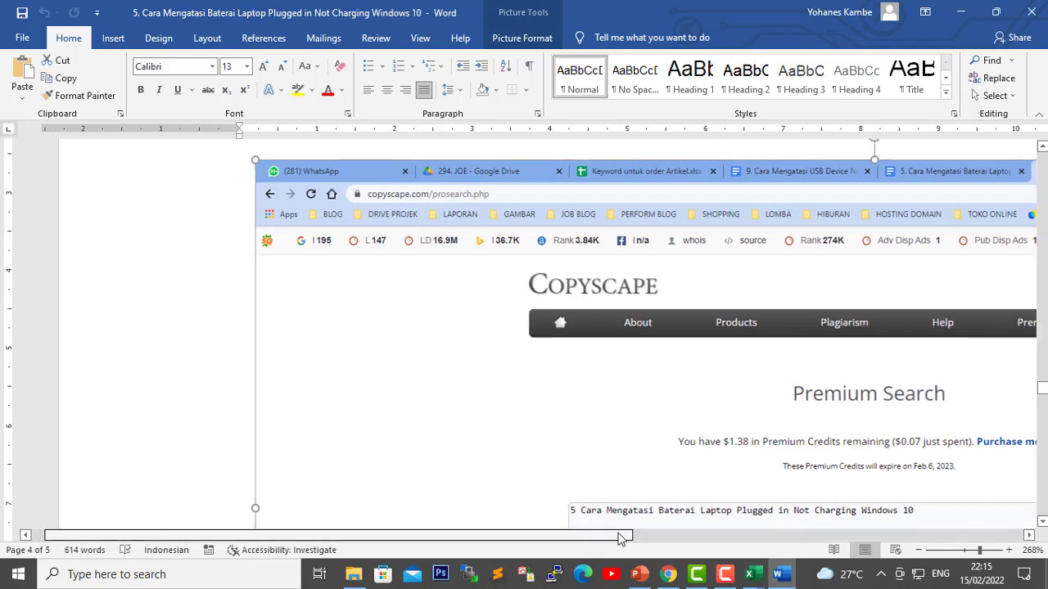
pyautogui.moveTo(623, 537); pyautogui.dragTo(838, 538)
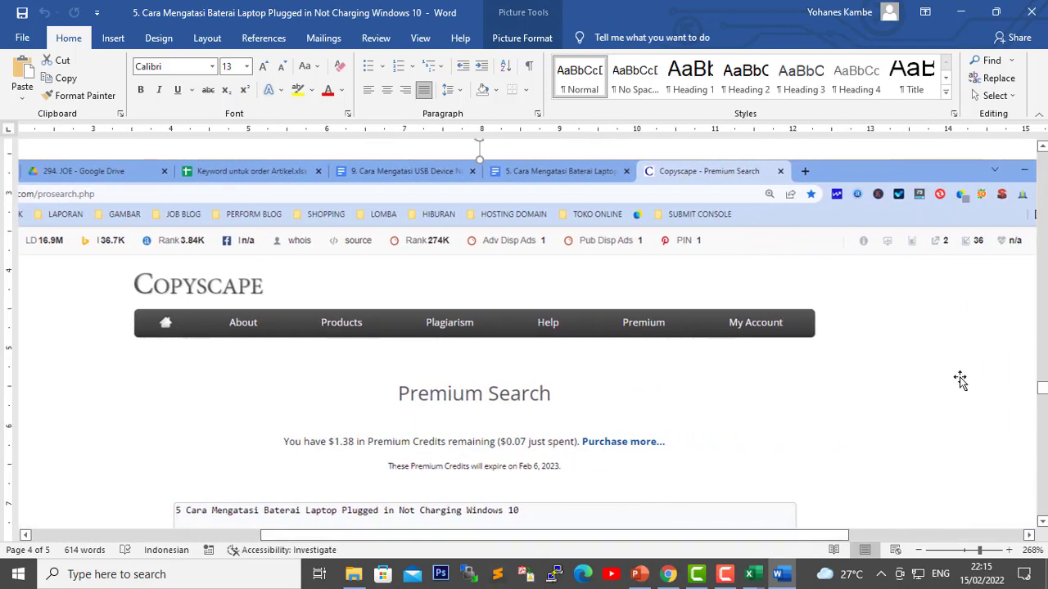
pyautogui.moveTo(1043, 387); pyautogui.dragTo(1042, 389)
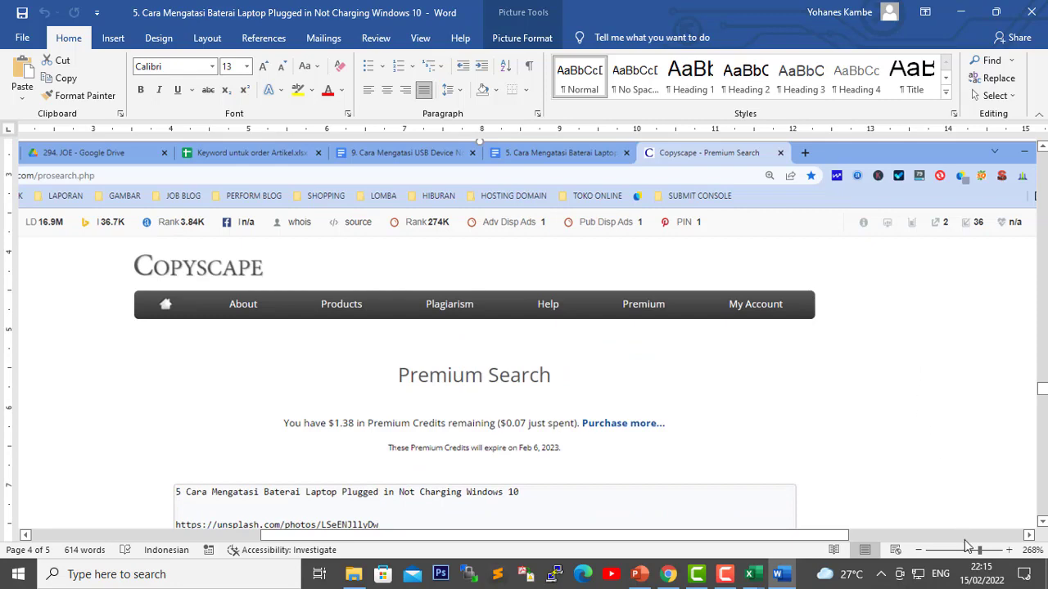
pyautogui.moveTo(967, 551); pyautogui.dragTo(956, 551)
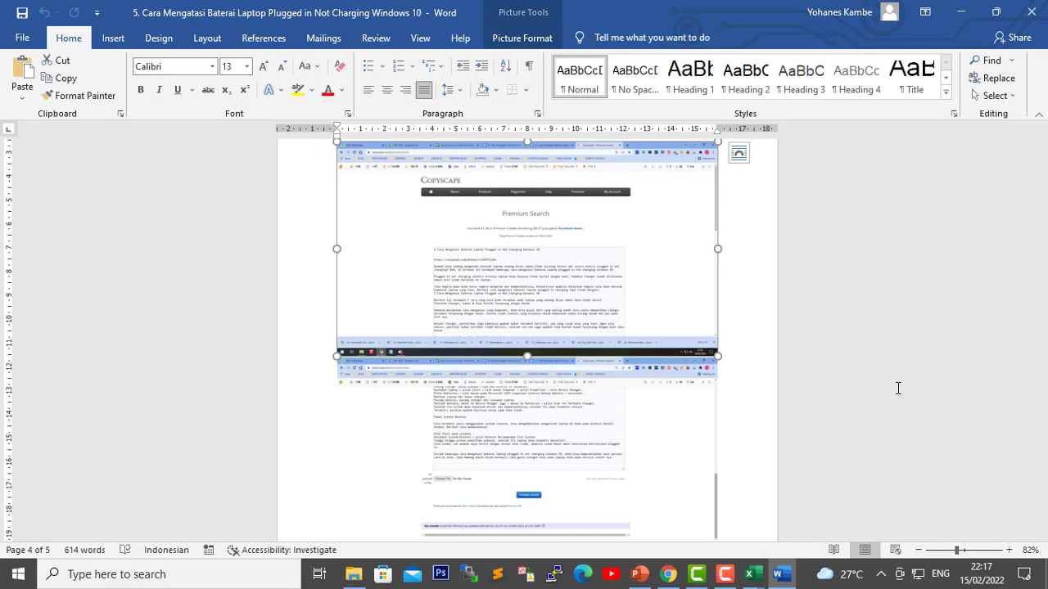
# Step: Switch to Chrome and point out the carisinyal.com domain in the address of the open Tips Laptop category page
pyautogui.click(669, 574)
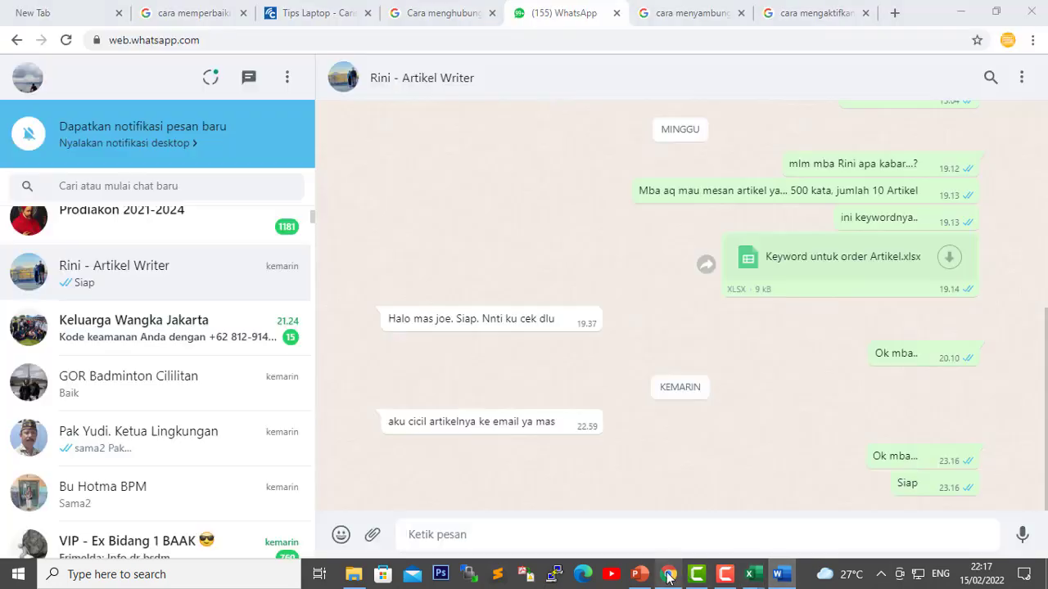
pyautogui.click(319, 12)
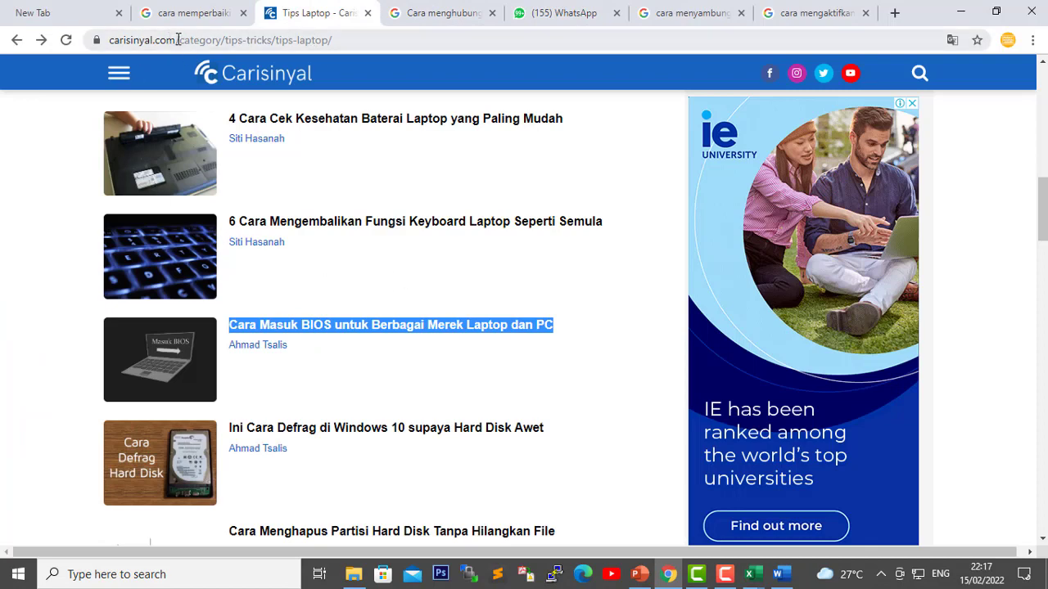
pyautogui.moveTo(175, 39); pyautogui.dragTo(111, 40)
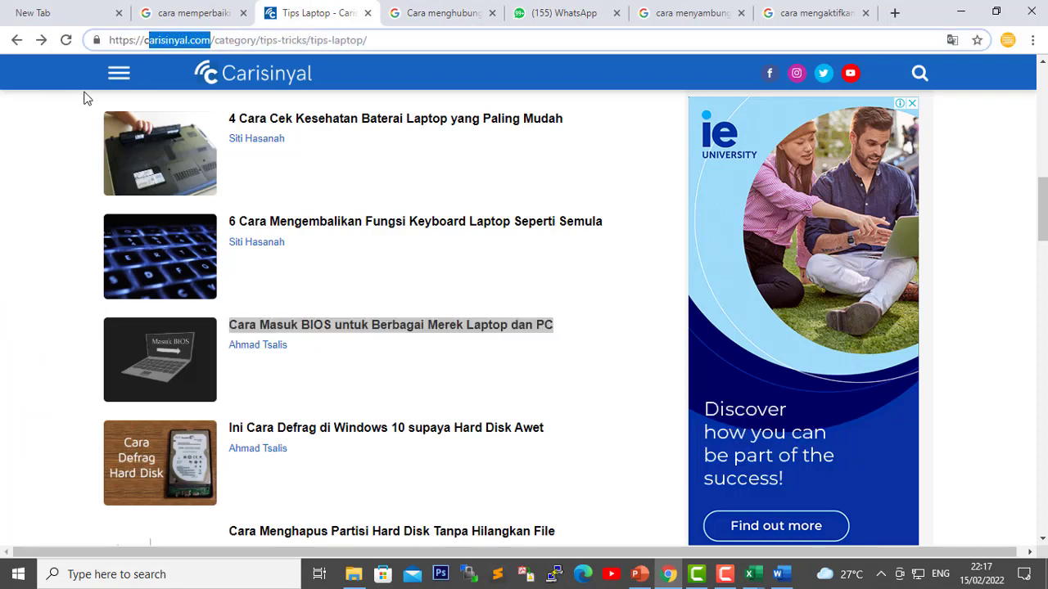
pyautogui.click(380, 85)
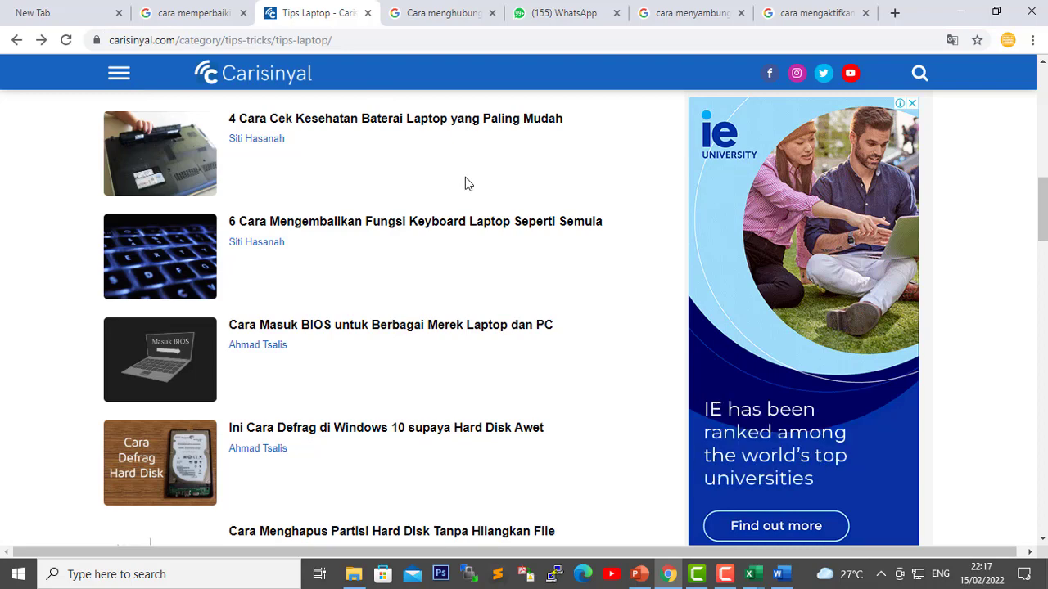
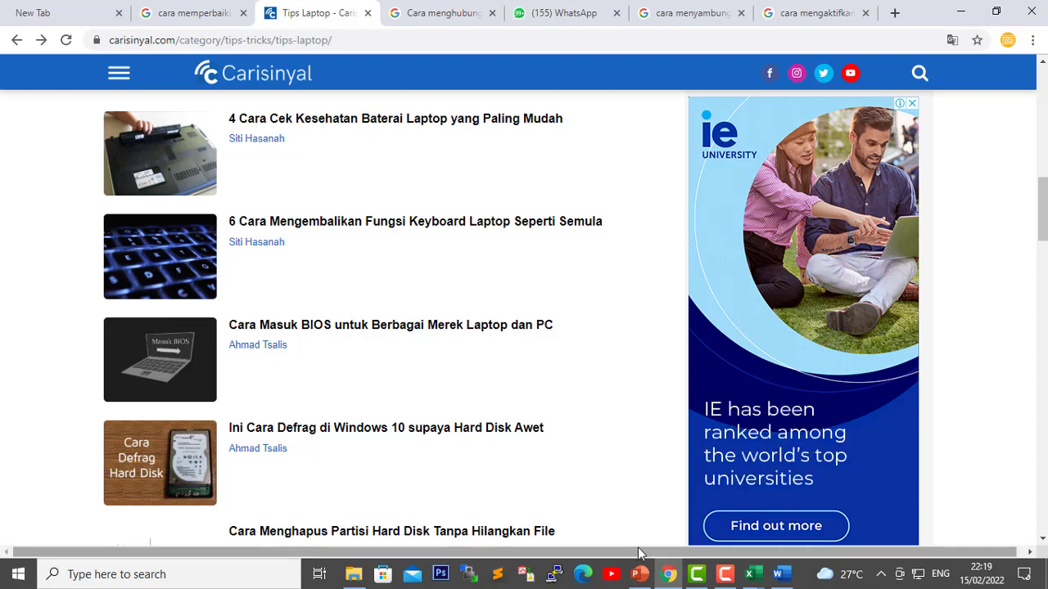
# Step: Switch to the PowerPoint presentation and examine the keyword table on the CONTOH WEB-1 slide at 100% zoom
pyautogui.click(639, 574)
pyautogui.click(107, 427)
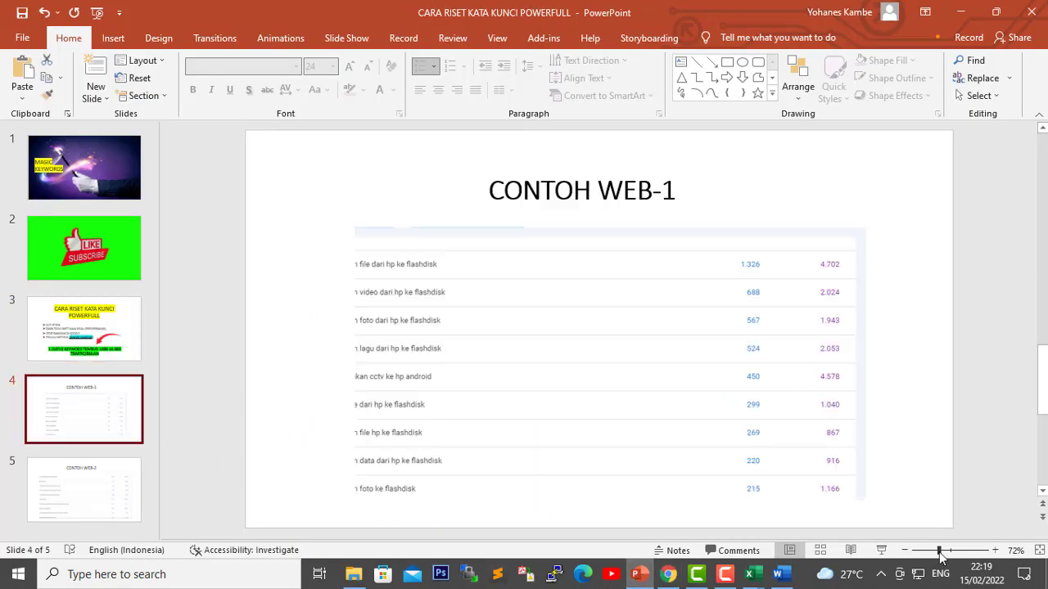
pyautogui.moveTo(942, 555); pyautogui.dragTo(946, 555)
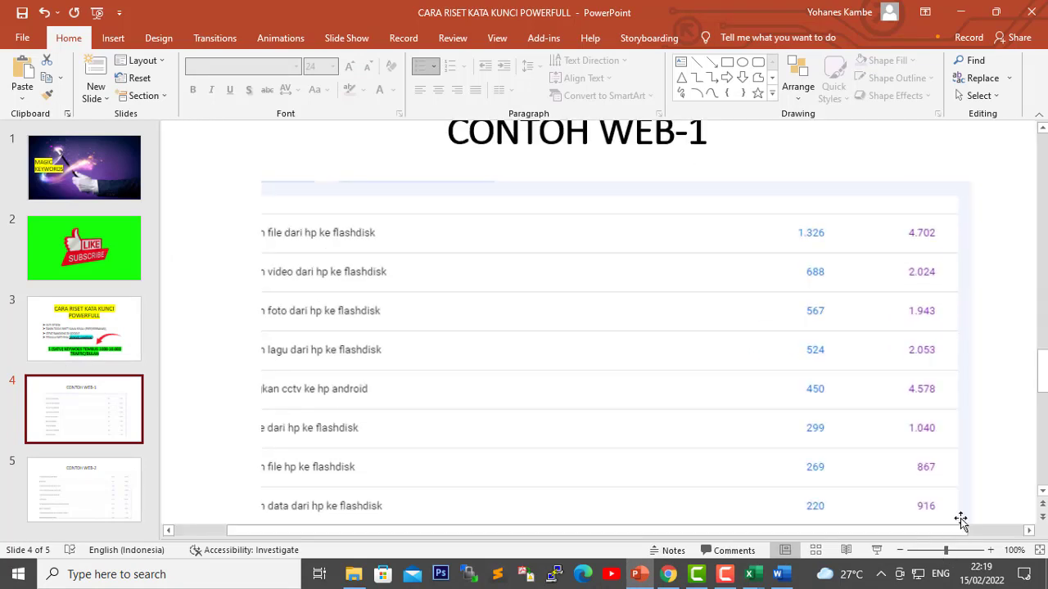
pyautogui.click(1043, 385)
pyautogui.moveTo(1043, 385); pyautogui.dragTo(955, 391)
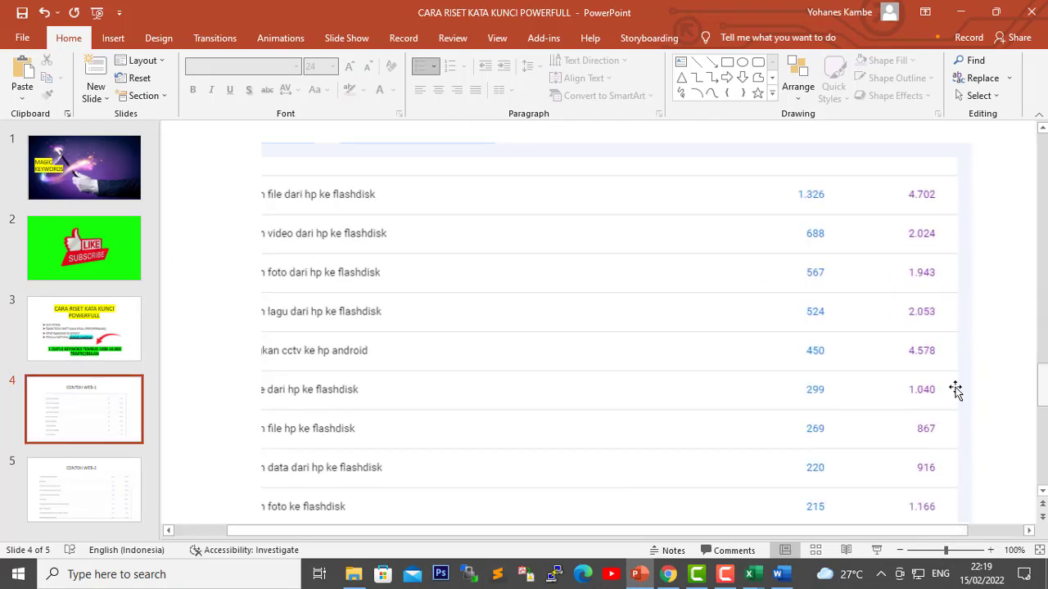
pyautogui.scroll(-1, 260, 215)
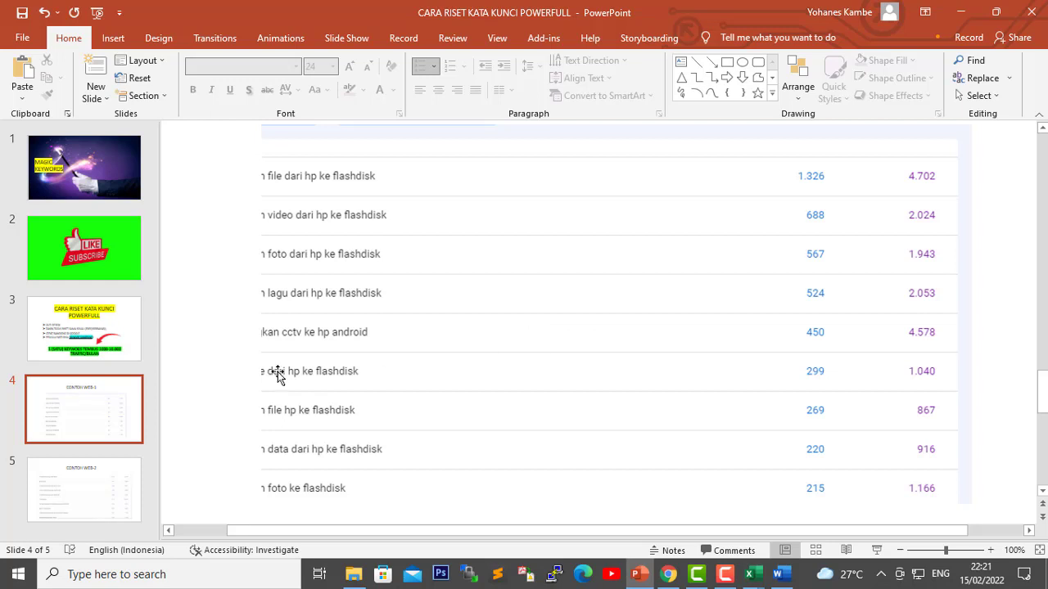
# Step: Examine the keyword table on the CONTOH WEB-2 slide and return to slide 3 with the keyword research summary
pyautogui.click(75, 473)
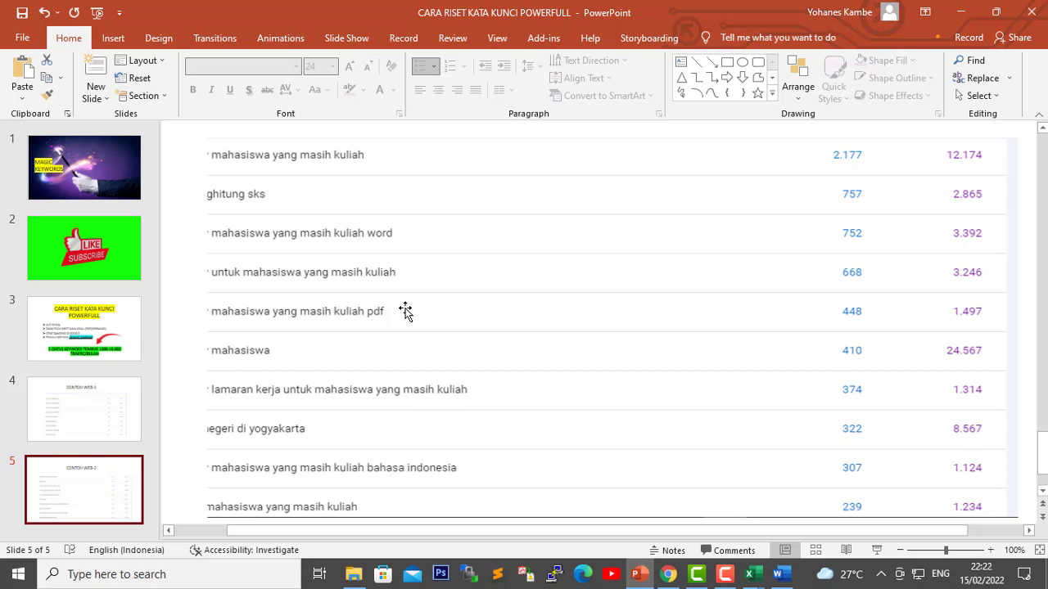
pyautogui.click(90, 327)
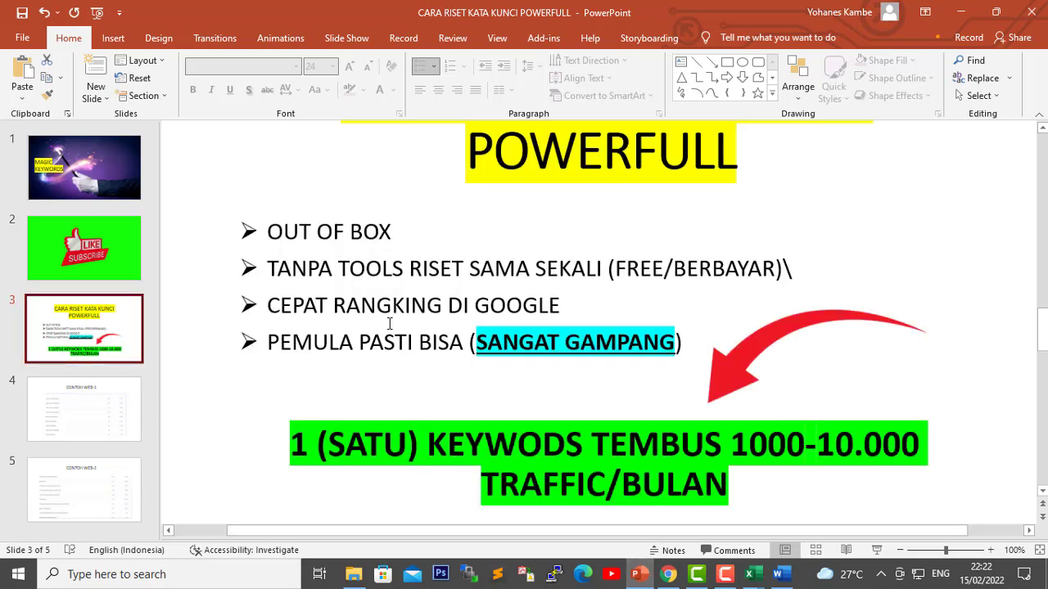